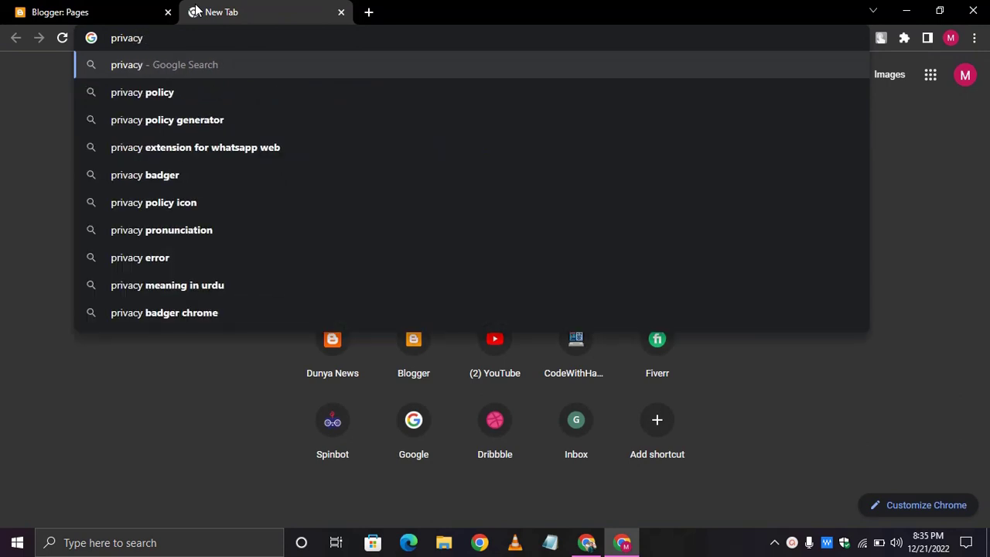
- Search Google for 'privacy policy generator' and browse the results for the Free Privacy Policy Generator
{"action": "key", "text": "Down"}
{"action": "key", "text": "Down"}
{"action": "key", "text": "Return"}
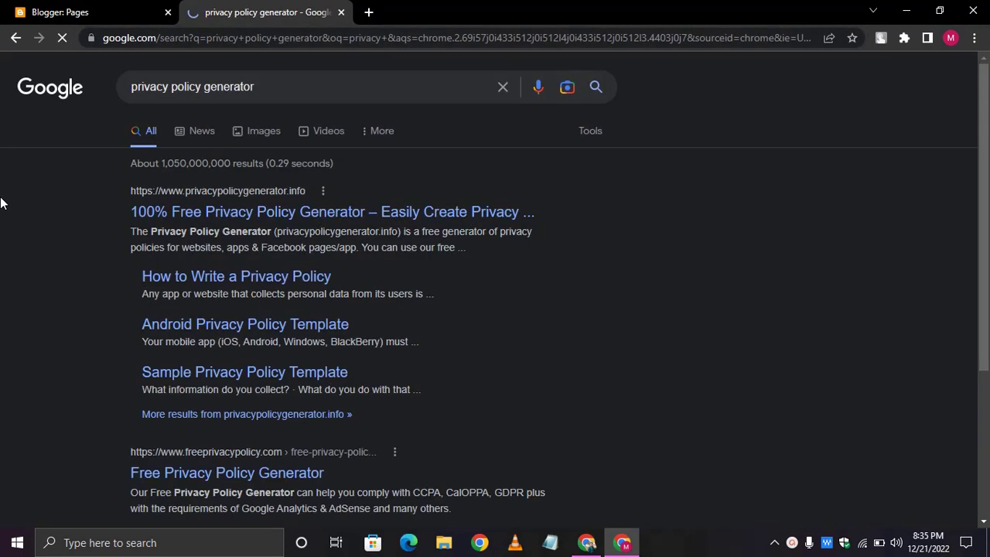
{"action": "scroll", "coordinate": [53, 297], "scroll_direction": "down", "scroll_amount": 3}
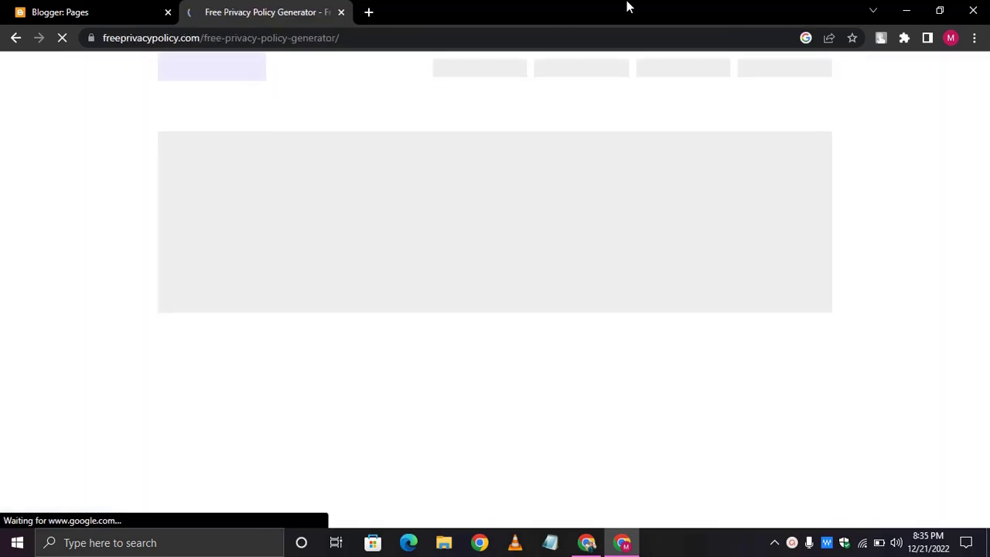
{"action": "scroll", "coordinate": [440, 183], "scroll_direction": "down", "scroll_amount": 5}
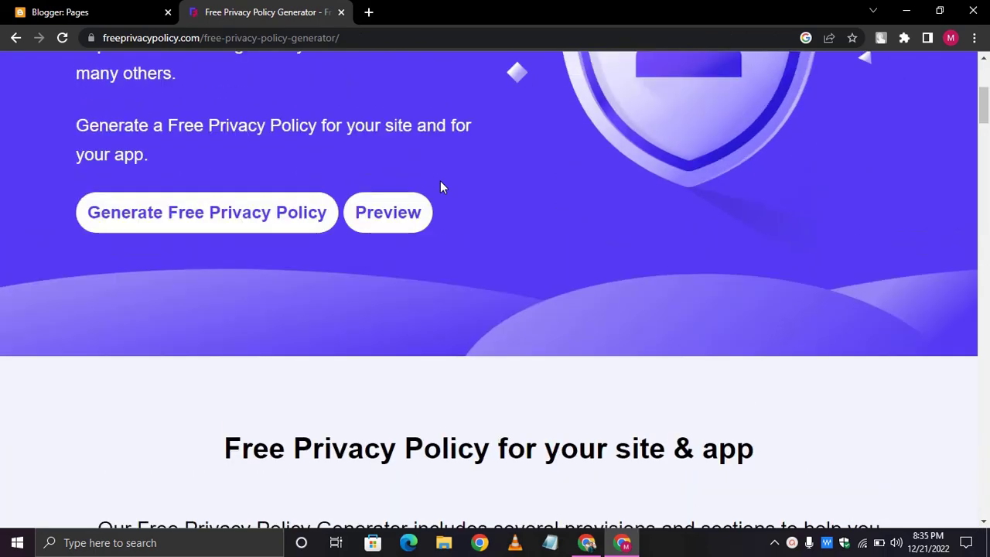
{"action": "scroll", "coordinate": [440, 183], "scroll_direction": "up", "scroll_amount": 5}
{"action": "scroll", "coordinate": [440, 181], "scroll_direction": "down", "scroll_amount": 2}
{"action": "scroll", "coordinate": [440, 181], "scroll_direction": "up", "scroll_amount": 2}
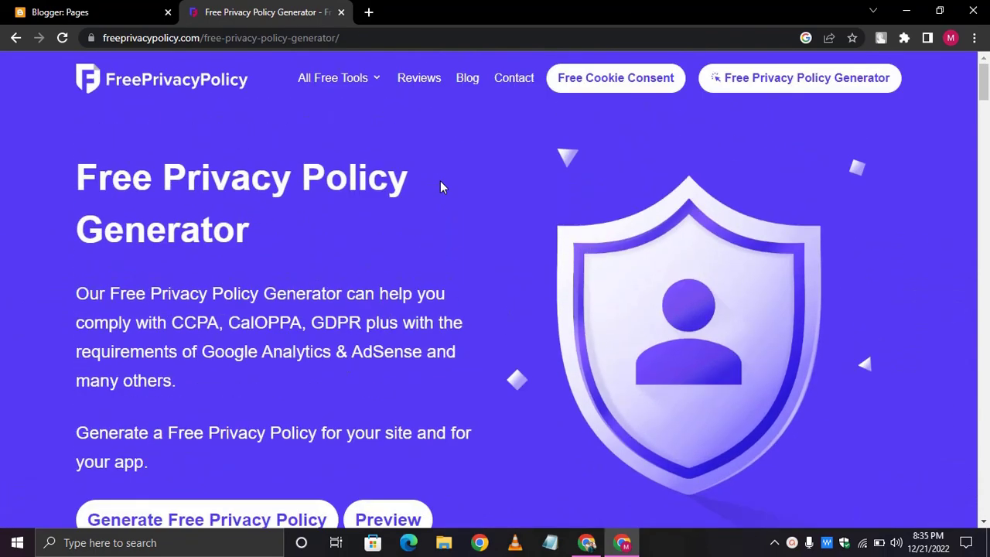
{"action": "scroll", "coordinate": [440, 181], "scroll_direction": "down", "scroll_amount": 2}
{"action": "scroll", "coordinate": [440, 181], "scroll_direction": "down", "scroll_amount": 2}
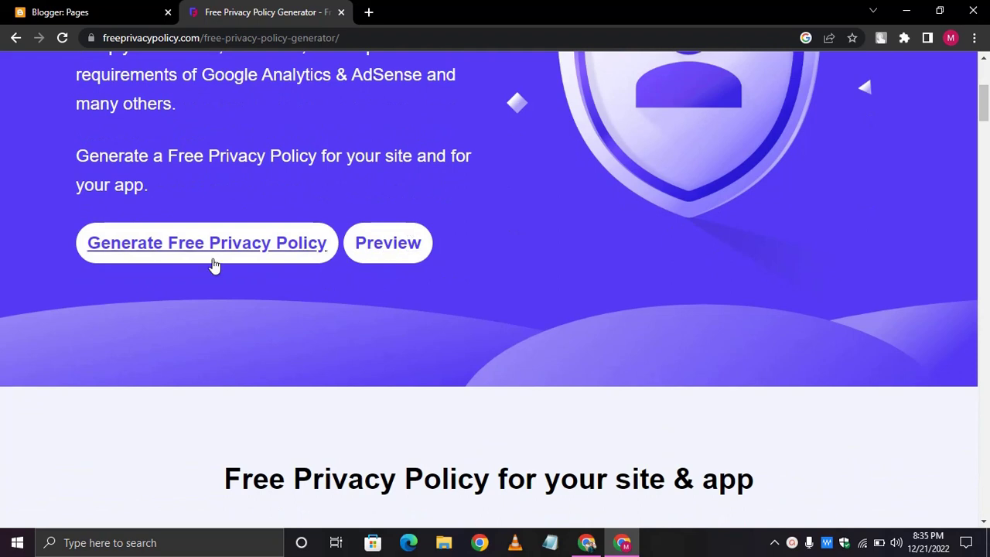
- Start the free privacy policy generator and choose a policy for a Website
{"action": "left_click", "coordinate": [265, 256]}
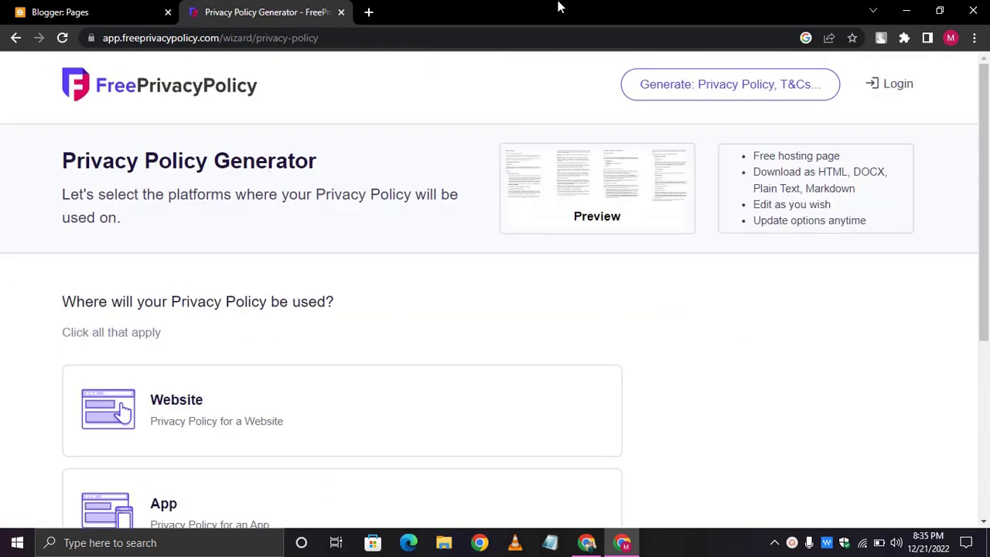
{"action": "scroll", "coordinate": [445, 314], "scroll_direction": "down", "scroll_amount": 4}
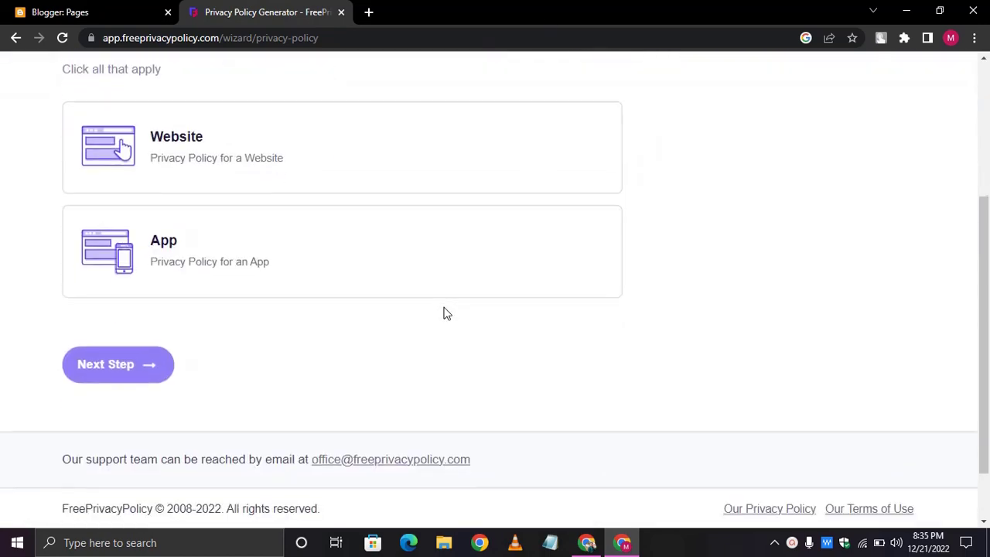
{"action": "left_click", "coordinate": [168, 180]}
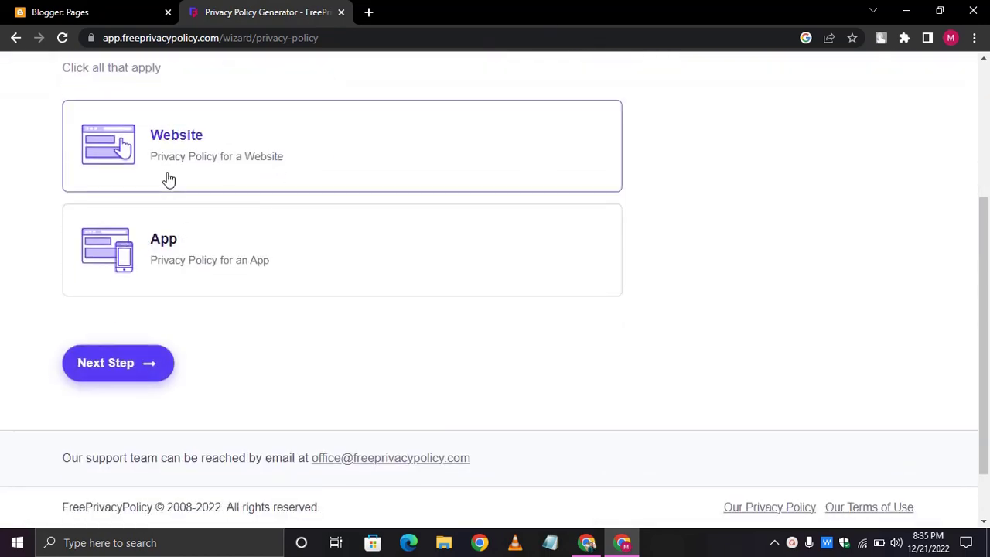
{"action": "left_click", "coordinate": [79, 365]}
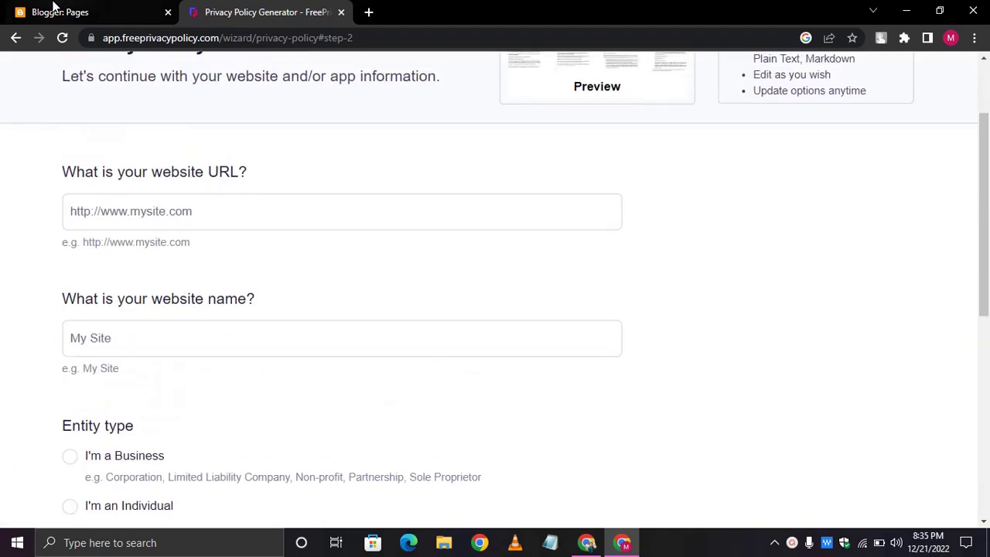
- Load the Dunya News blog in a new tab to get its address
{"action": "left_click", "coordinate": [28, 9]}
{"action": "left_click", "coordinate": [315, 8]}
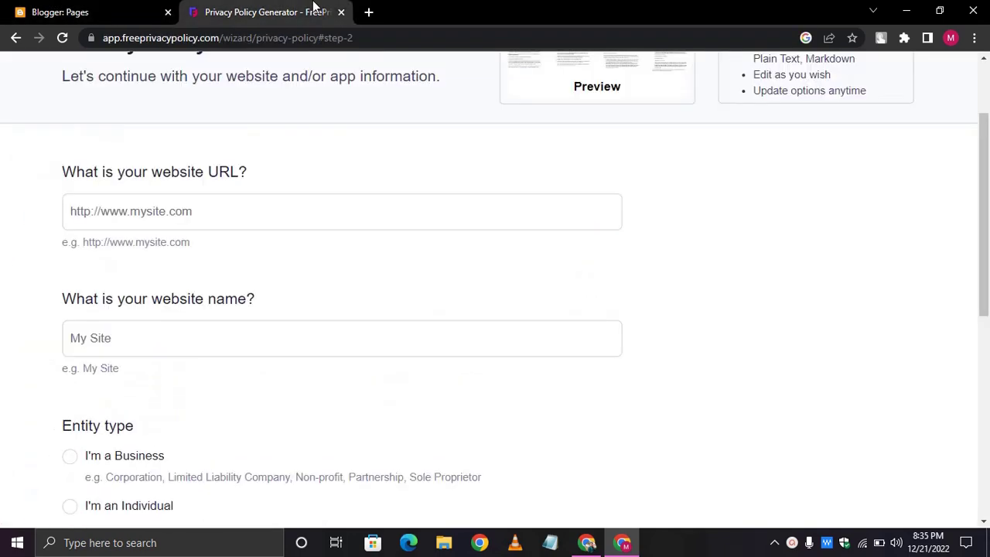
{"action": "left_click", "coordinate": [368, 11]}
{"action": "type", "text": "dunyanews101.blogspot.com"}
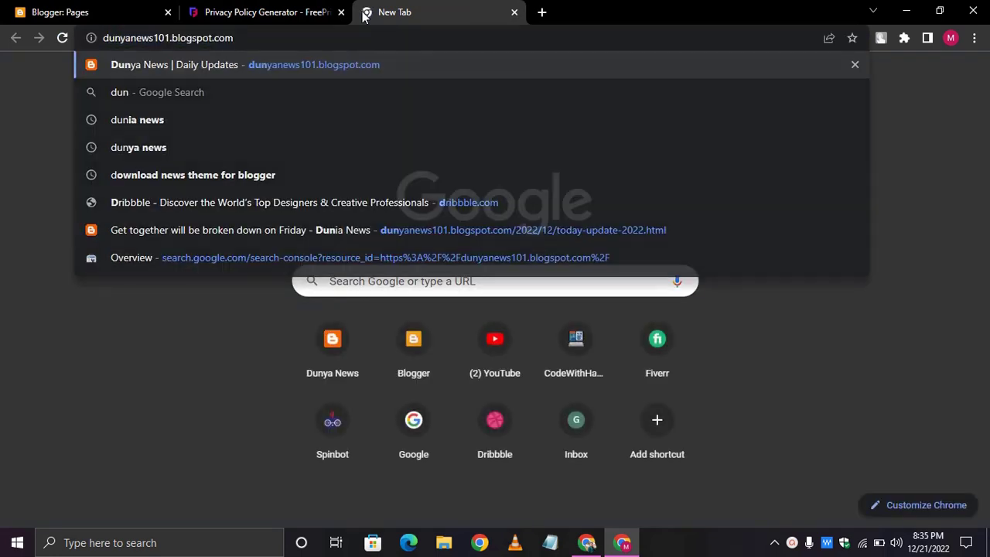
{"action": "key", "text": "Return"}
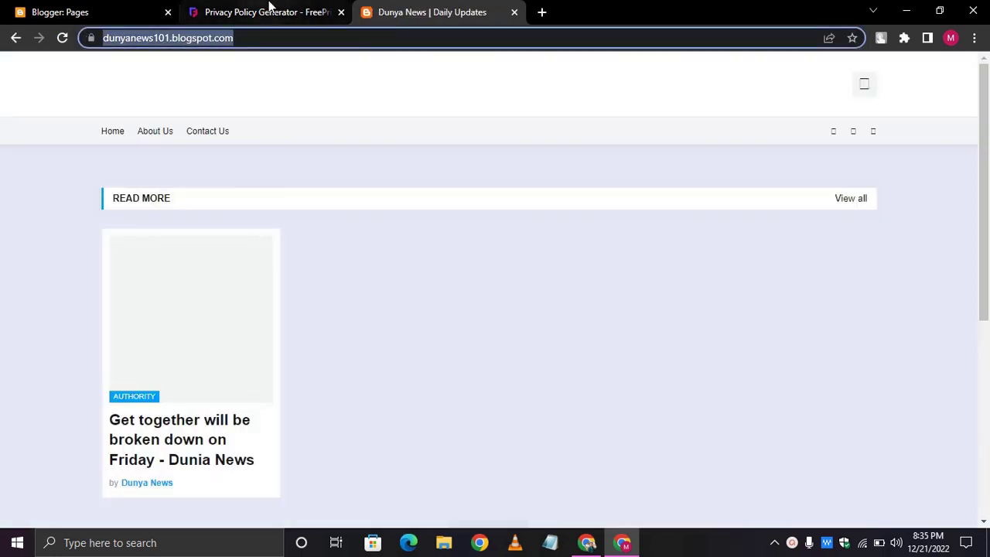
{"action": "left_click", "coordinate": [269, 12]}
{"action": "left_click", "coordinate": [237, 217]}
{"action": "type", "text": "https://dunyanews101.blogspot.com/"}
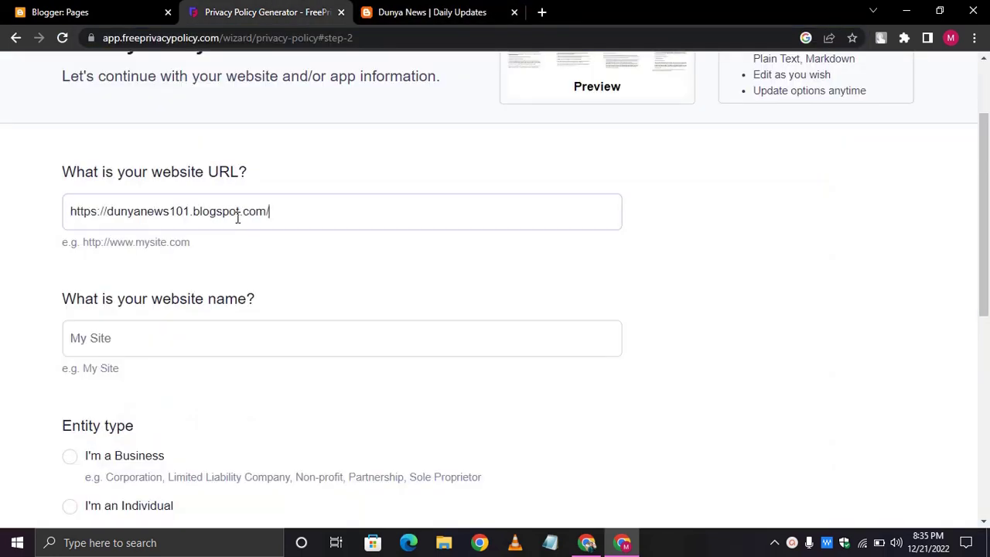
{"action": "scroll", "coordinate": [237, 218], "scroll_direction": "down", "scroll_amount": 2}
{"action": "left_click", "coordinate": [218, 219]}
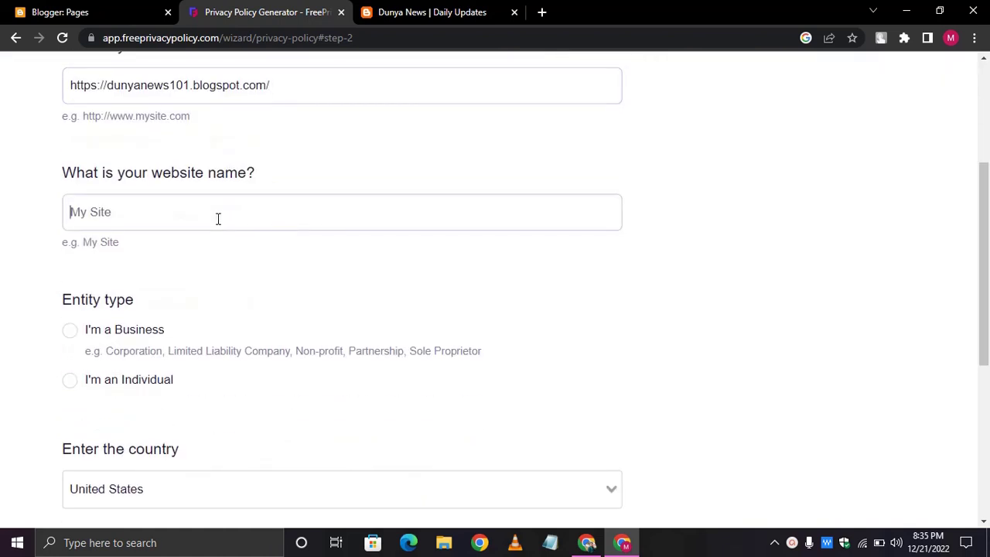
{"action": "type", "text": "Sun"}
{"action": "key", "text": "BackSpace"}
{"action": "key", "text": "BackSpace"}
{"action": "key", "text": "BackSpace"}
{"action": "type", "text": "Dunia"}
- Set the entity type to Individual and the country to Pakistan, then continue
{"action": "scroll", "coordinate": [218, 219], "scroll_direction": "down", "scroll_amount": 2}
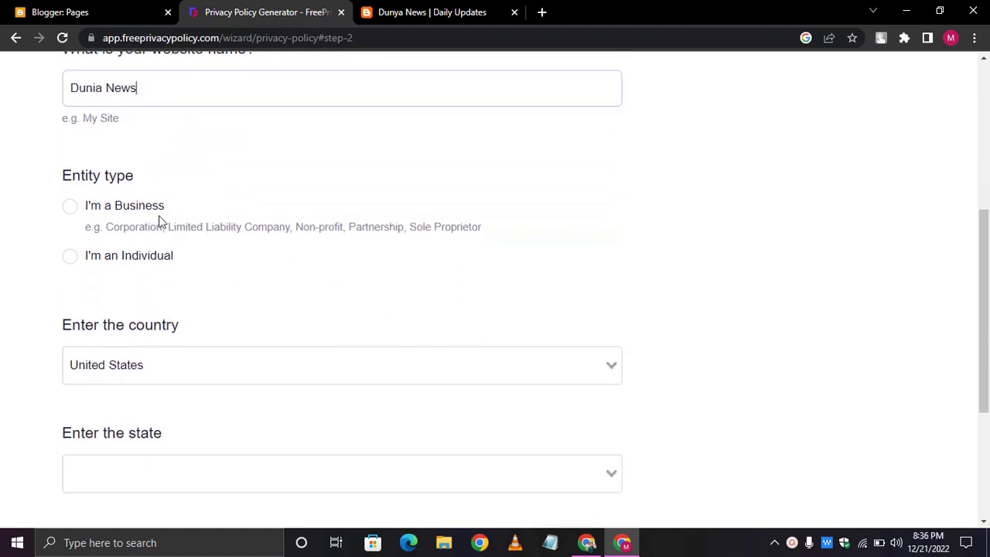
{"action": "left_click", "coordinate": [130, 258]}
{"action": "scroll", "coordinate": [130, 258], "scroll_direction": "down", "scroll_amount": 2}
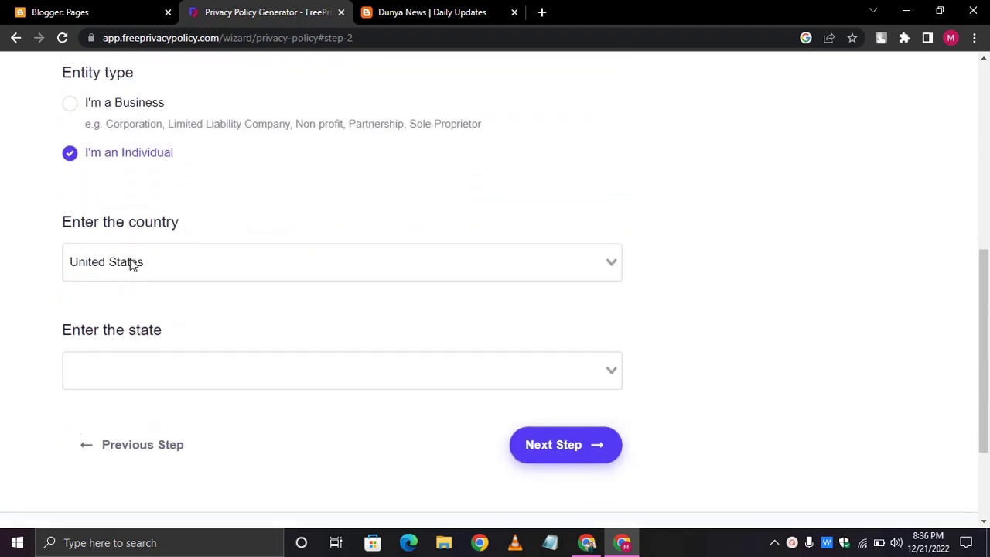
{"action": "left_click", "coordinate": [189, 241]}
{"action": "type", "text": "Pk"}
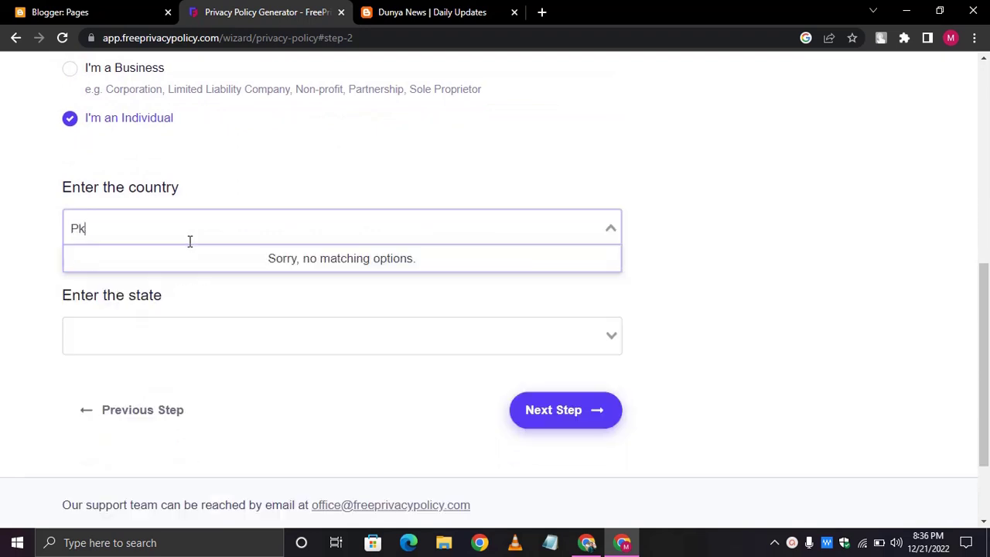
{"action": "type", "text": "ai"}
{"action": "key", "text": "BackSpace"}
{"action": "key", "text": "BackSpace"}
{"action": "key", "text": "BackSpace"}
{"action": "type", "text": "akistan"}
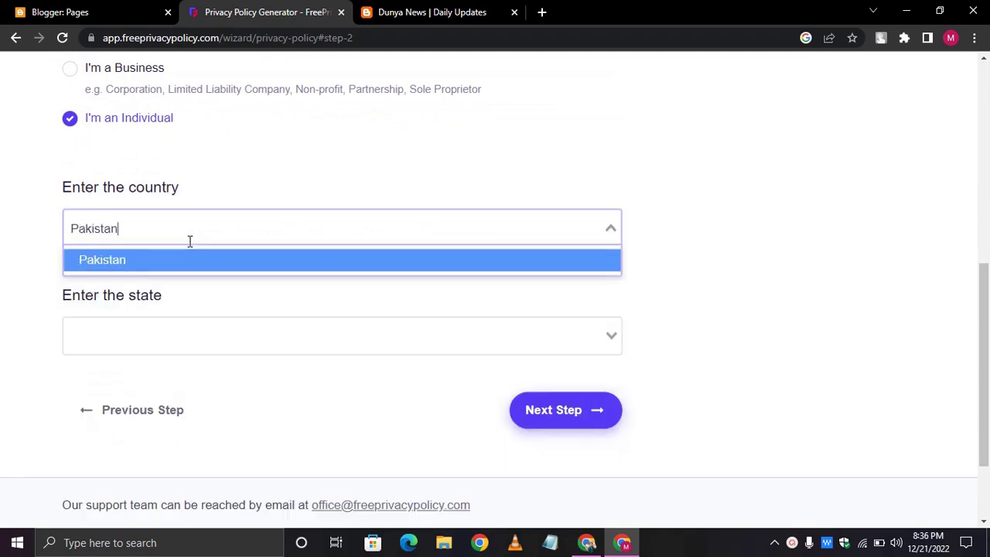
{"action": "key", "text": "BackSpace"}
{"action": "key", "text": "Return"}
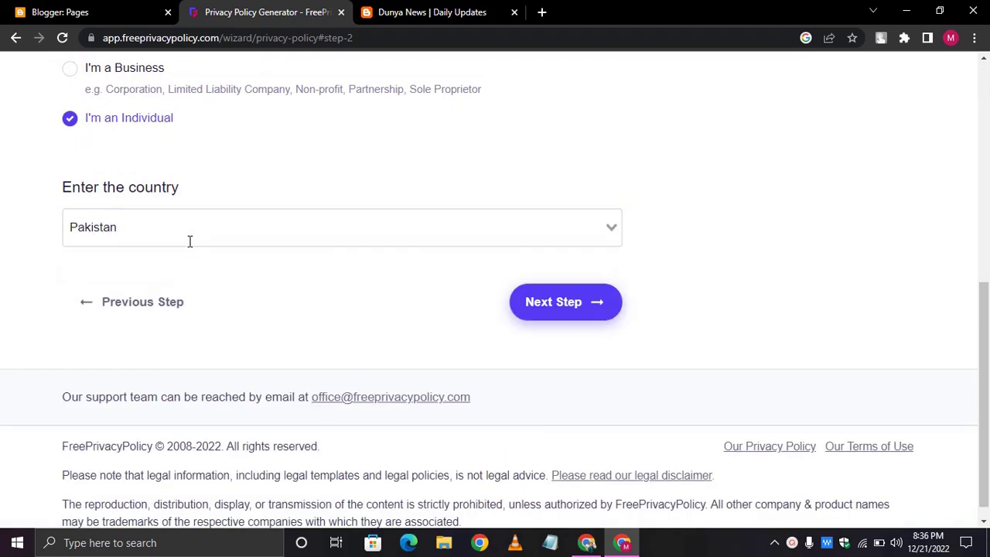
{"action": "left_click", "coordinate": [562, 303]}
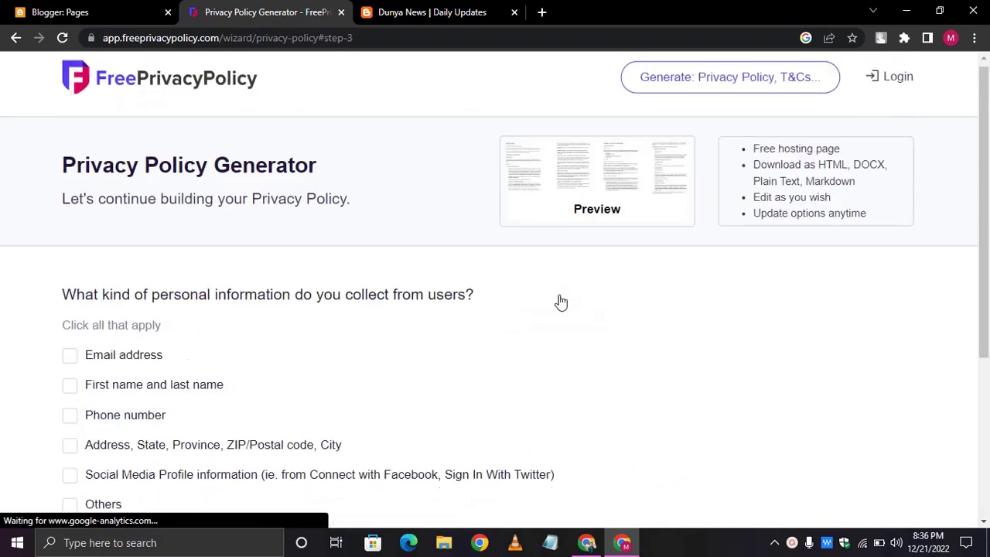
- Declare that email addresses, first and last names, and social media profile info are collected
{"action": "scroll", "coordinate": [561, 302], "scroll_direction": "down", "scroll_amount": 1}
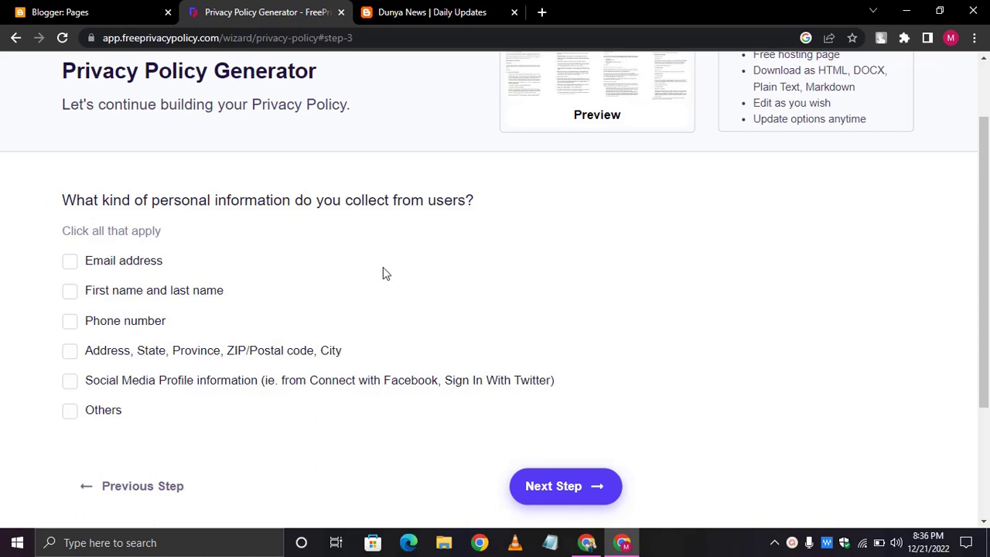
{"action": "left_click", "coordinate": [71, 266]}
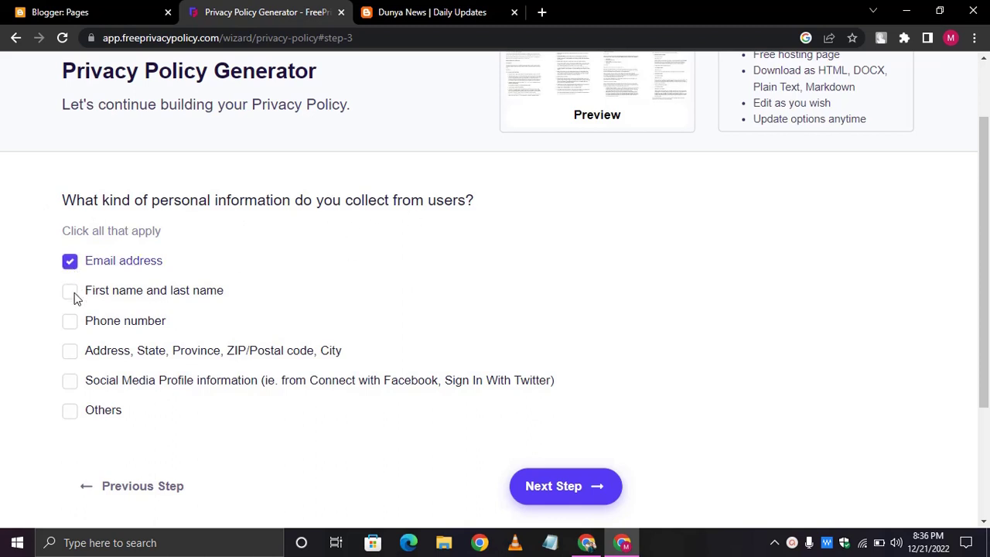
{"action": "left_click", "coordinate": [74, 297]}
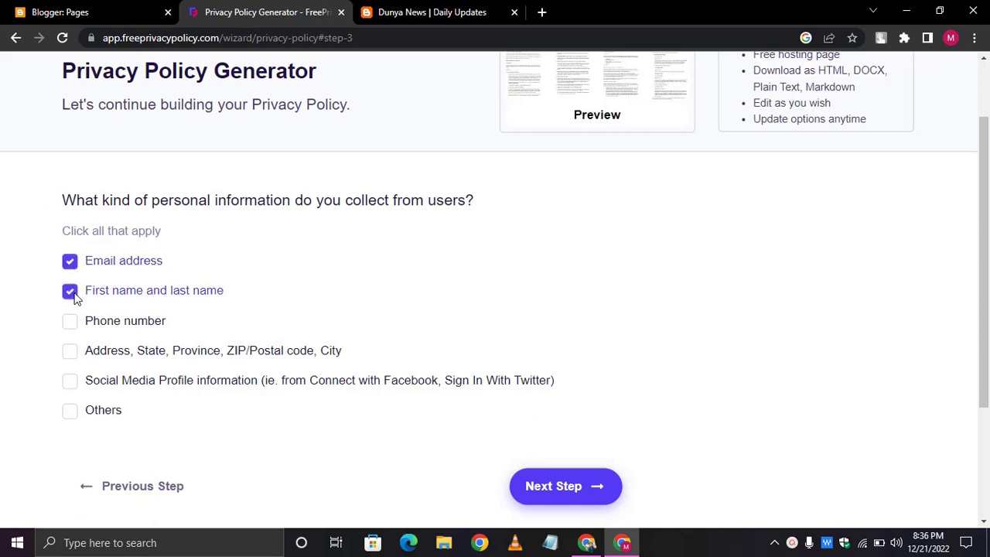
{"action": "left_click", "coordinate": [68, 385]}
{"action": "left_click", "coordinate": [577, 484]}
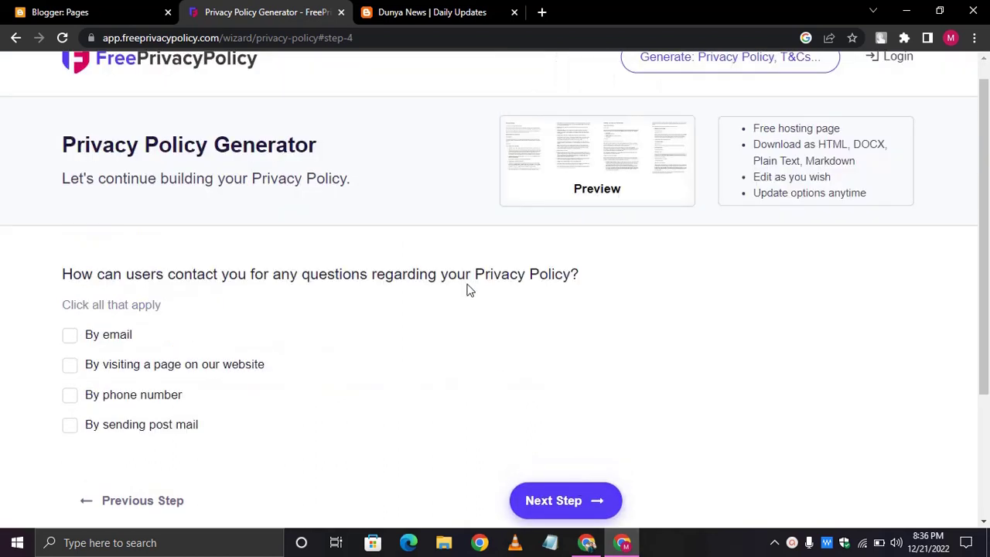
- Offer contact by e-mail with the contact address, and by the website's contact-page URL
{"action": "scroll", "coordinate": [467, 289], "scroll_direction": "down", "scroll_amount": 1}
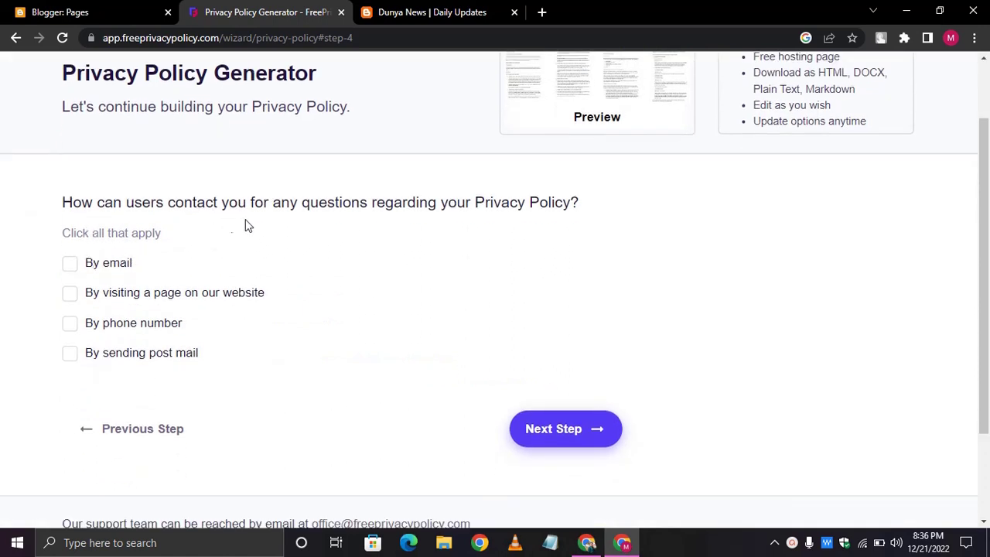
{"action": "left_click", "coordinate": [72, 270]}
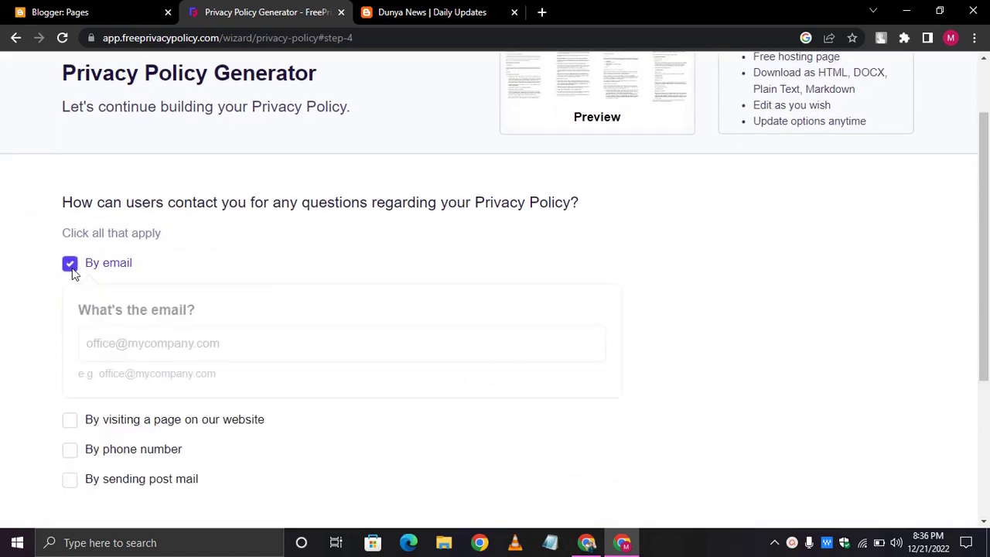
{"action": "left_click", "coordinate": [141, 343]}
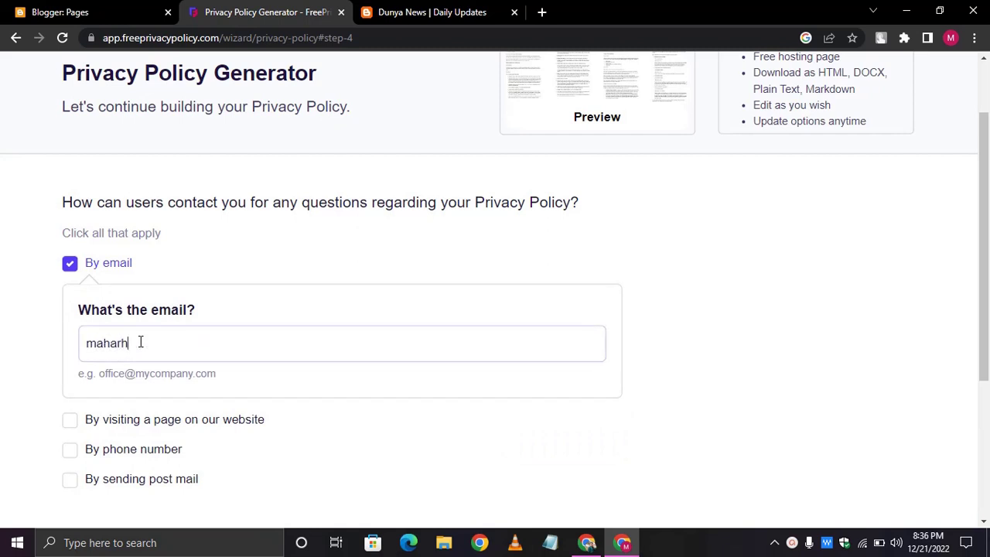
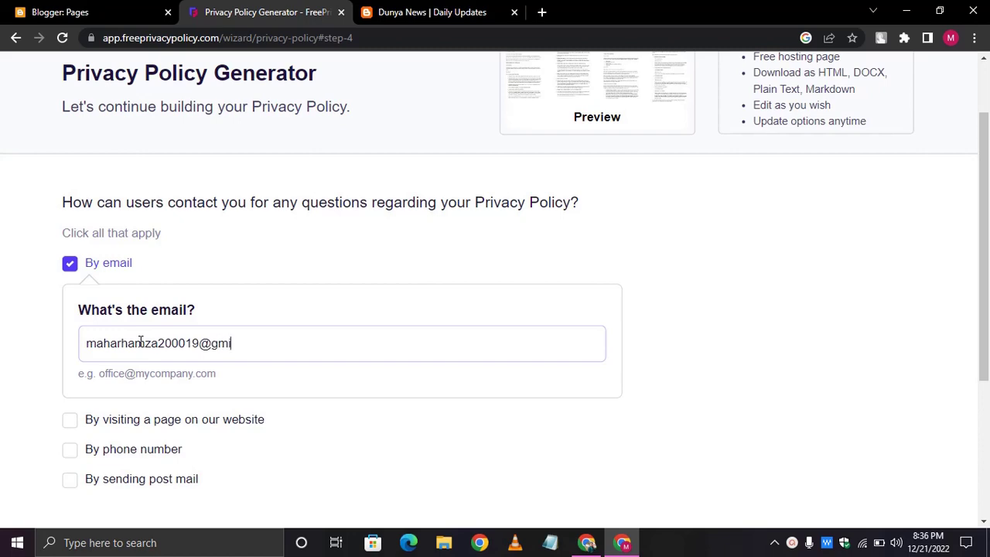
{"action": "scroll", "coordinate": [140, 342], "scroll_direction": "down", "scroll_amount": 4}
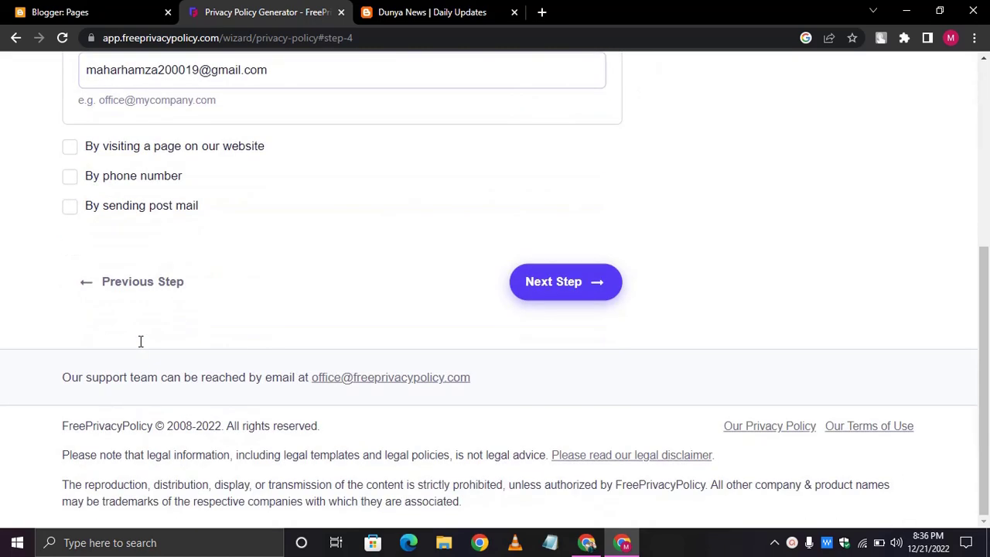
{"action": "left_click", "coordinate": [75, 152]}
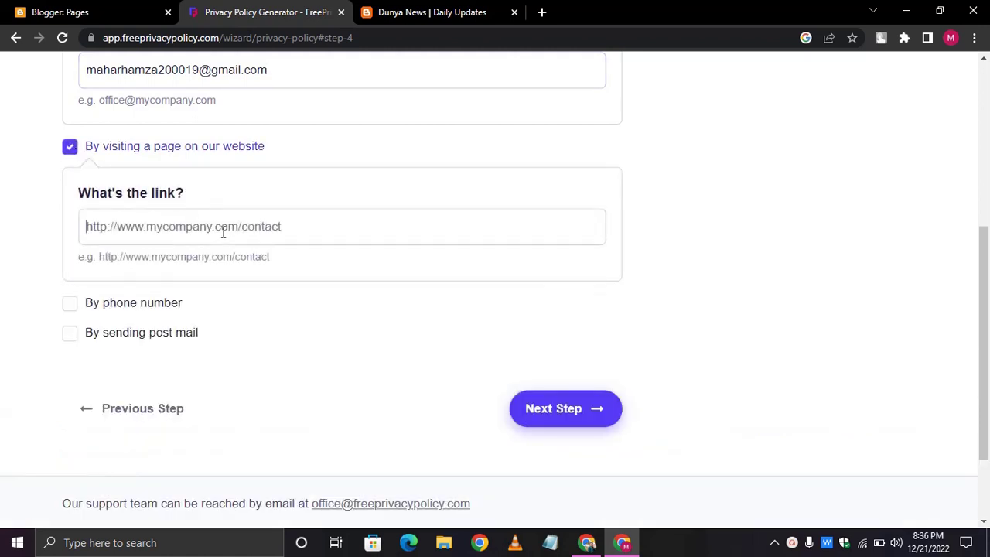
{"action": "type", "text": "https://"}
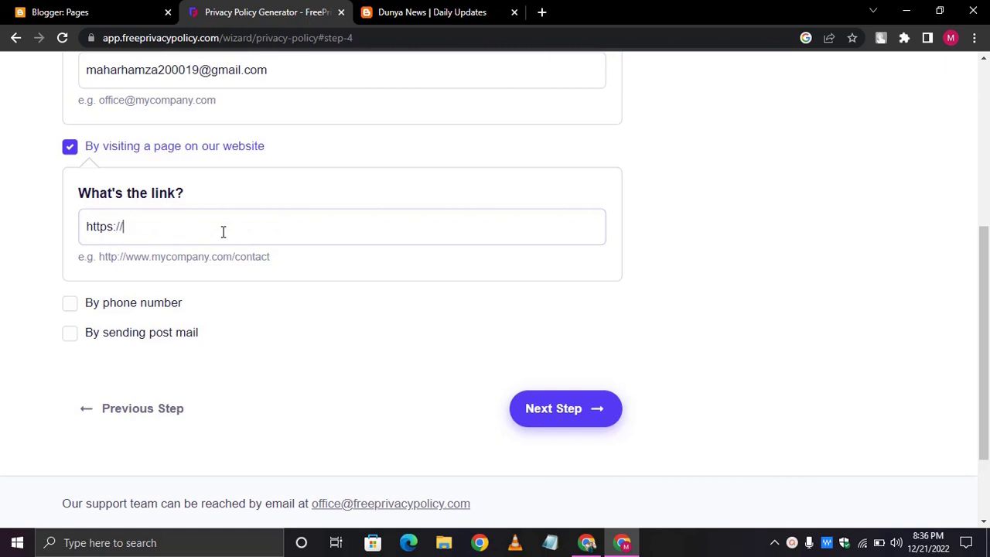
{"action": "type", "text": "codewithhamza1"}
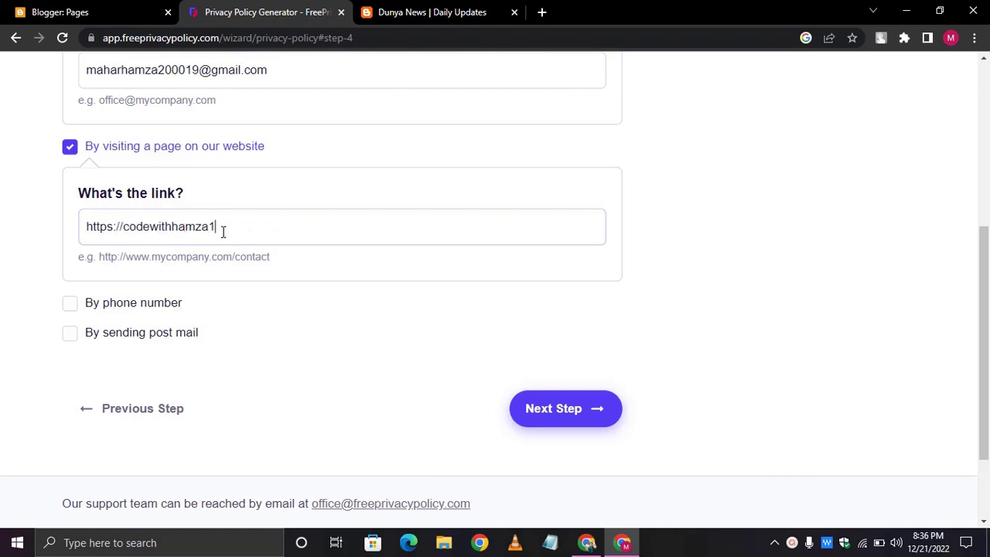
{"action": "type", "text": ".github.io/codewithhama"}
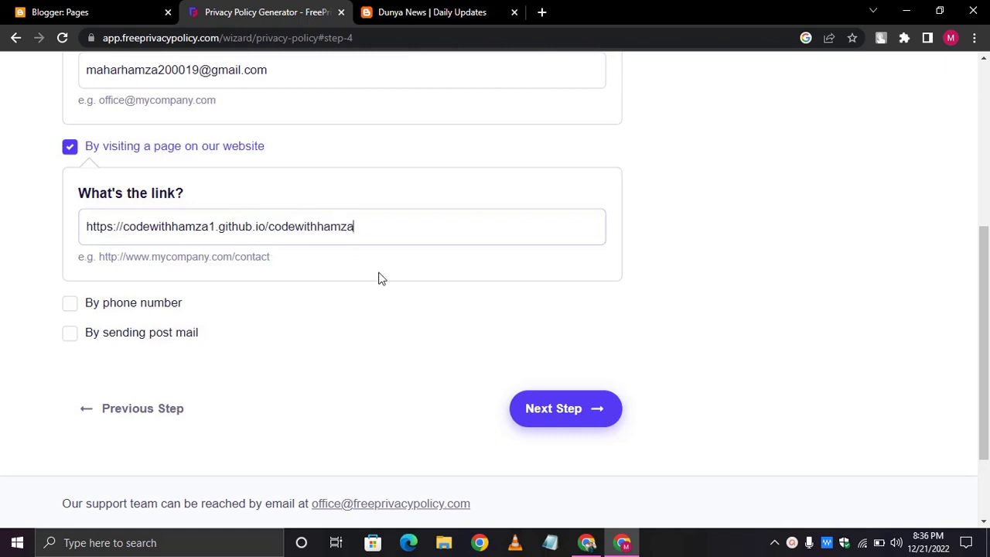
{"action": "scroll", "coordinate": [379, 279], "scroll_direction": "down", "scroll_amount": 2}
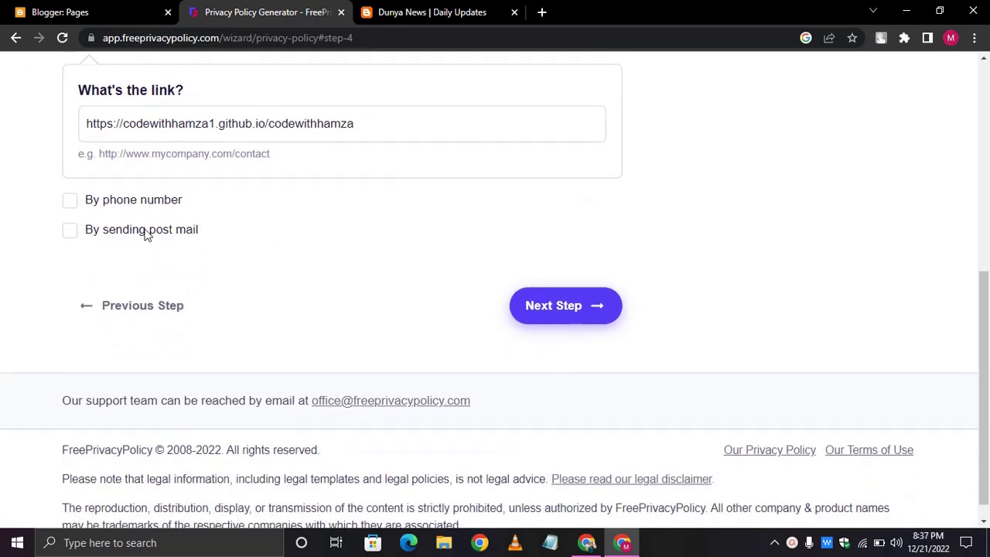
{"action": "left_click", "coordinate": [591, 320]}
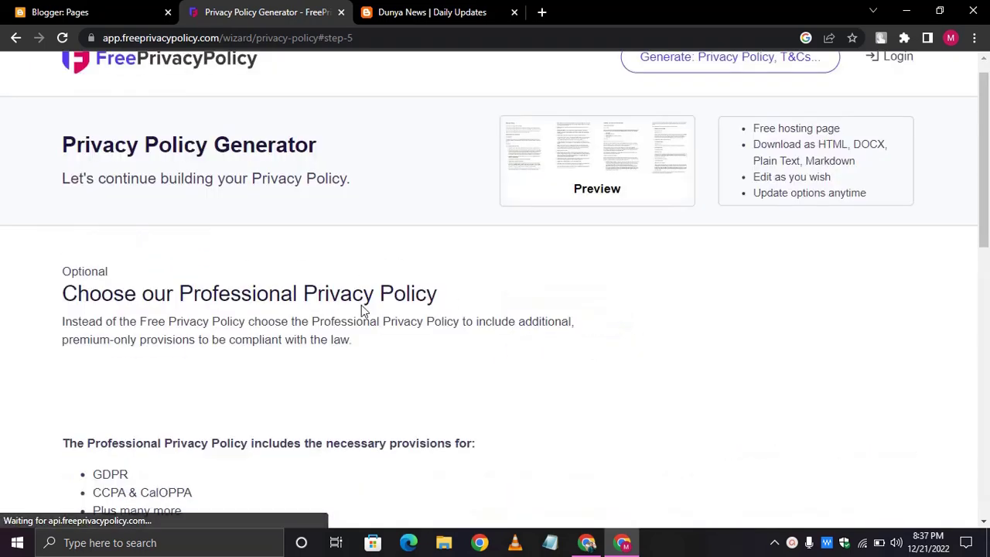
- Decline the Professional Privacy Policy upgrade and continue
{"action": "scroll", "coordinate": [361, 305], "scroll_direction": "down", "scroll_amount": 10}
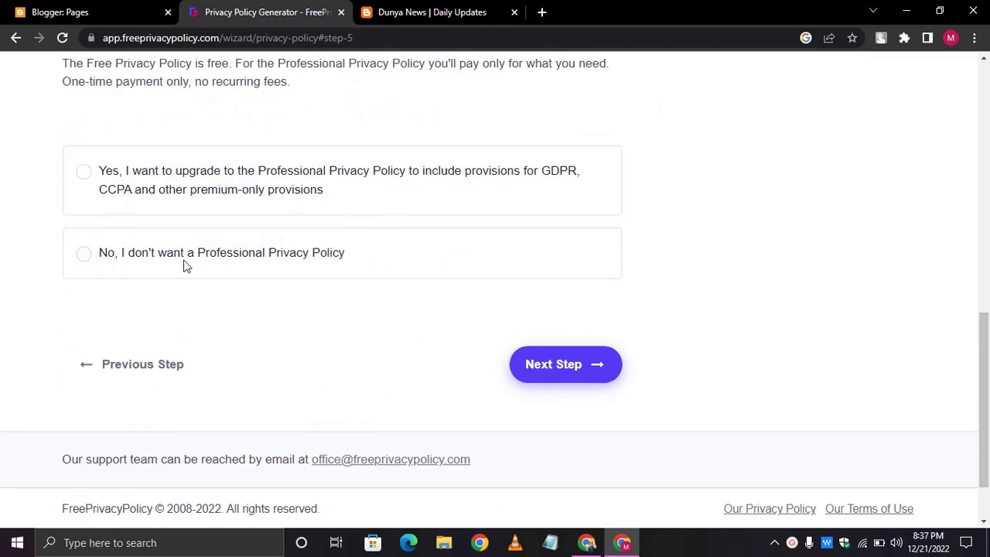
{"action": "left_click", "coordinate": [242, 259]}
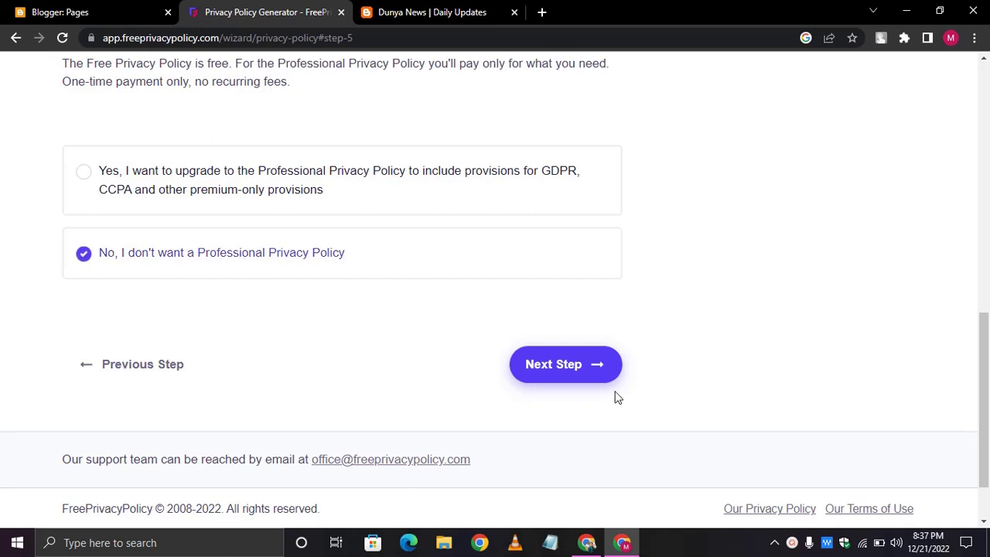
{"action": "left_click", "coordinate": [581, 381]}
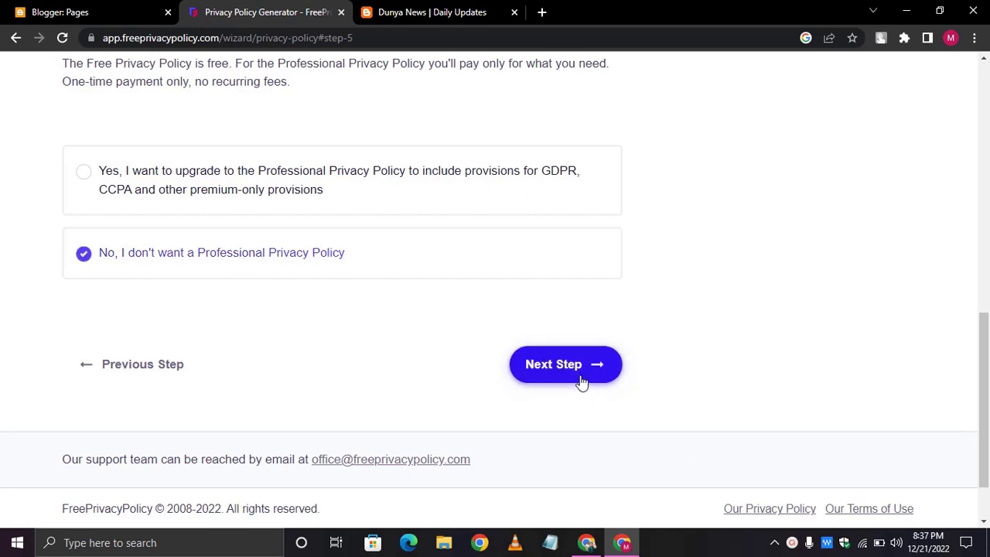
- Enter the signed-in account's e-mail address for delivery and generate the free privacy policy
{"action": "scroll", "coordinate": [451, 309], "scroll_direction": "down", "scroll_amount": 1}
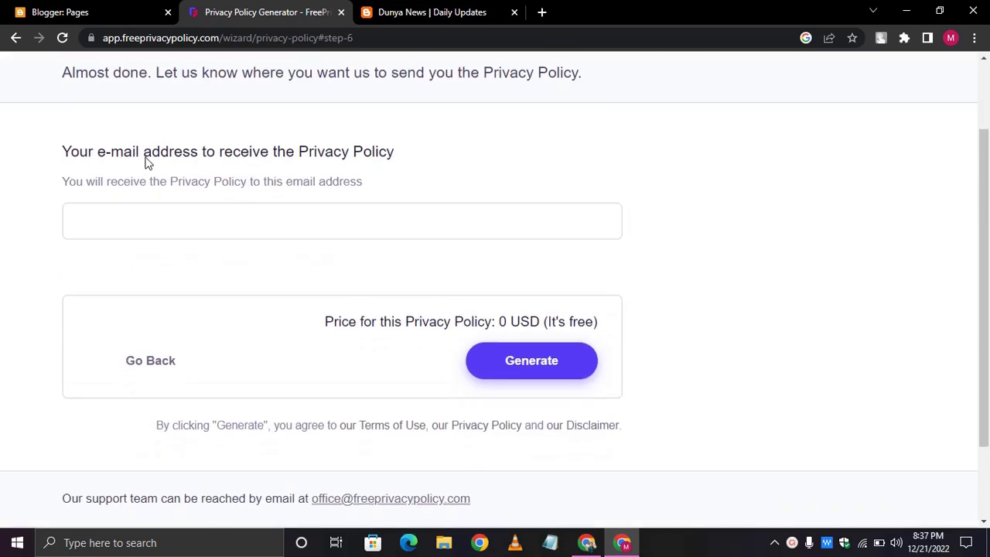
{"action": "left_click", "coordinate": [329, 219]}
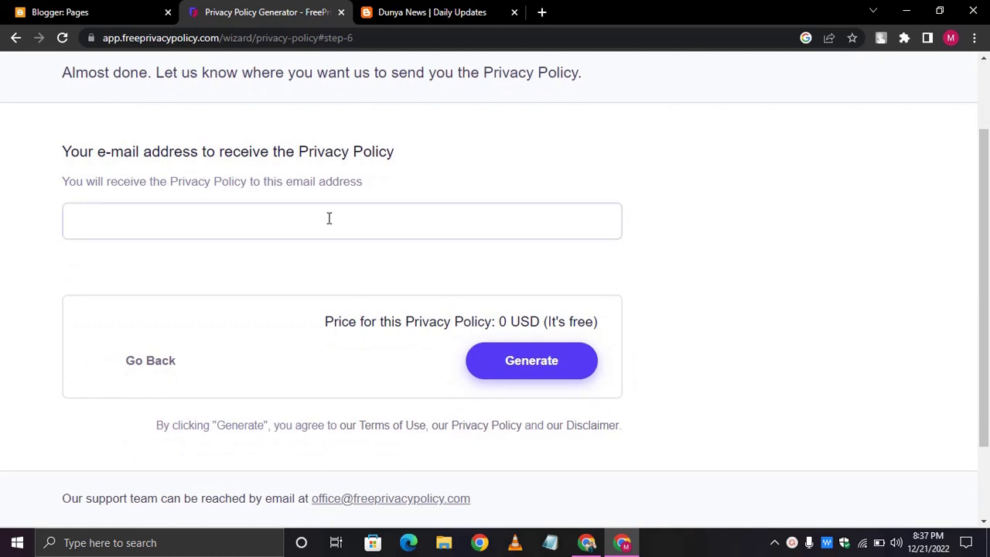
{"action": "left_click", "coordinate": [951, 39]}
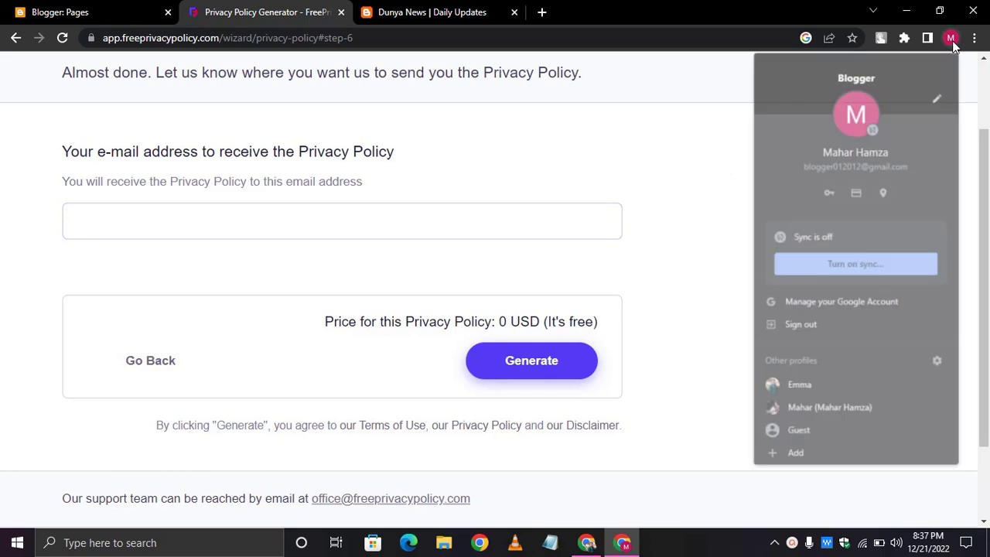
{"action": "left_click", "coordinate": [411, 222]}
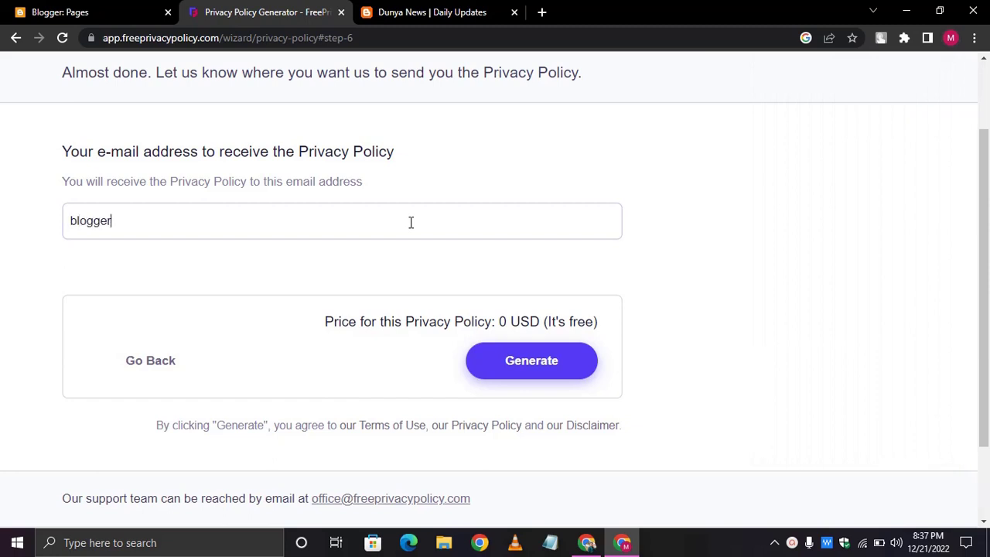
{"action": "left_click", "coordinate": [954, 45]}
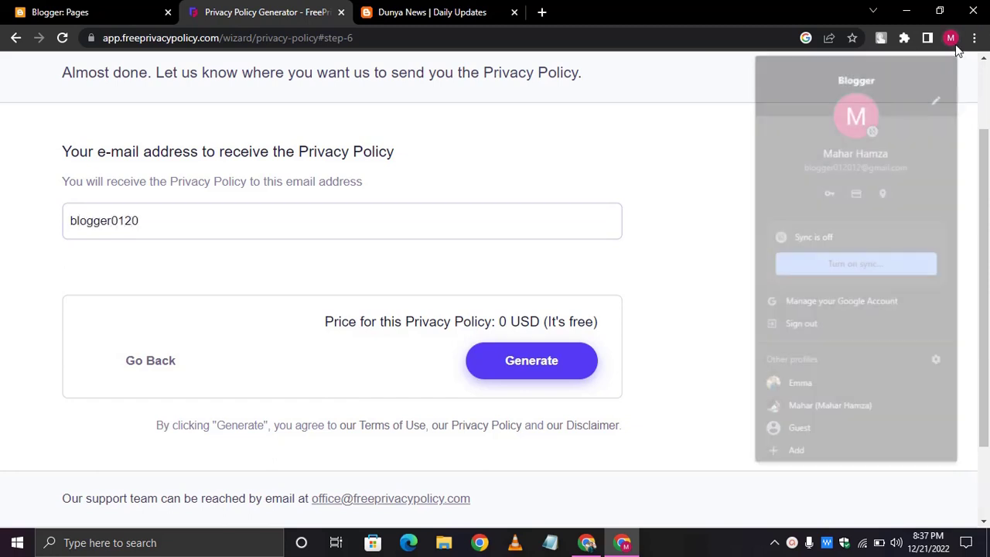
{"action": "left_click", "coordinate": [426, 221]}
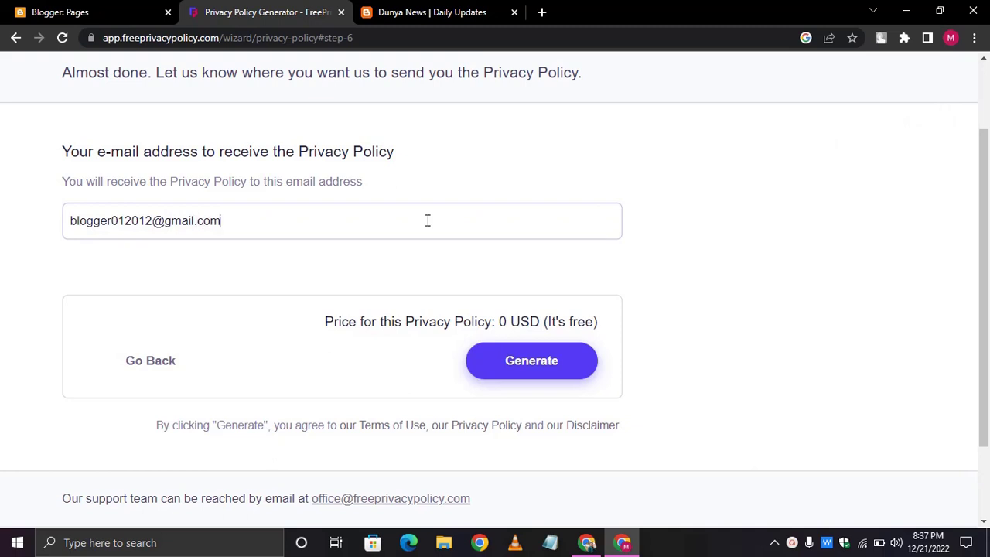
{"action": "scroll", "coordinate": [427, 221], "scroll_direction": "down", "scroll_amount": 1}
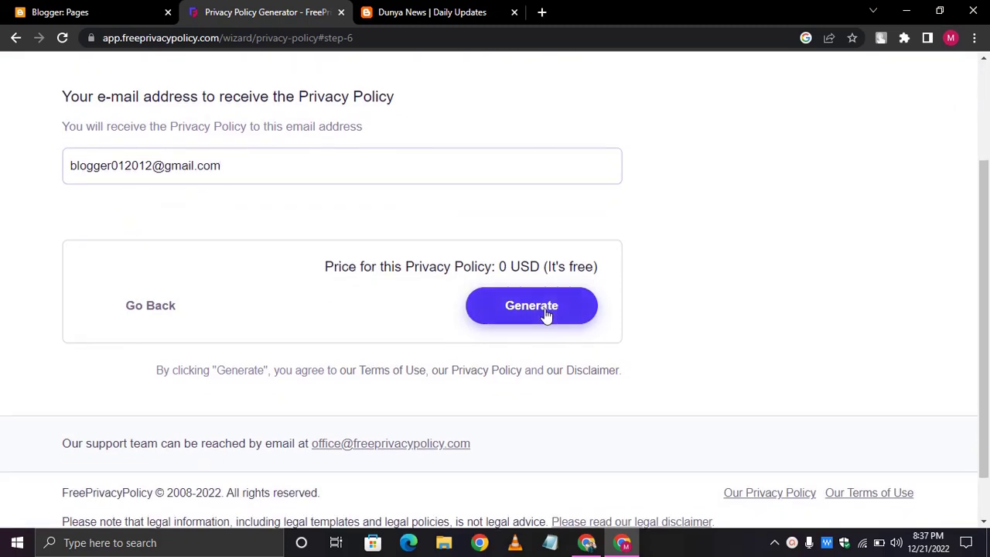
{"action": "left_click", "coordinate": [524, 318]}
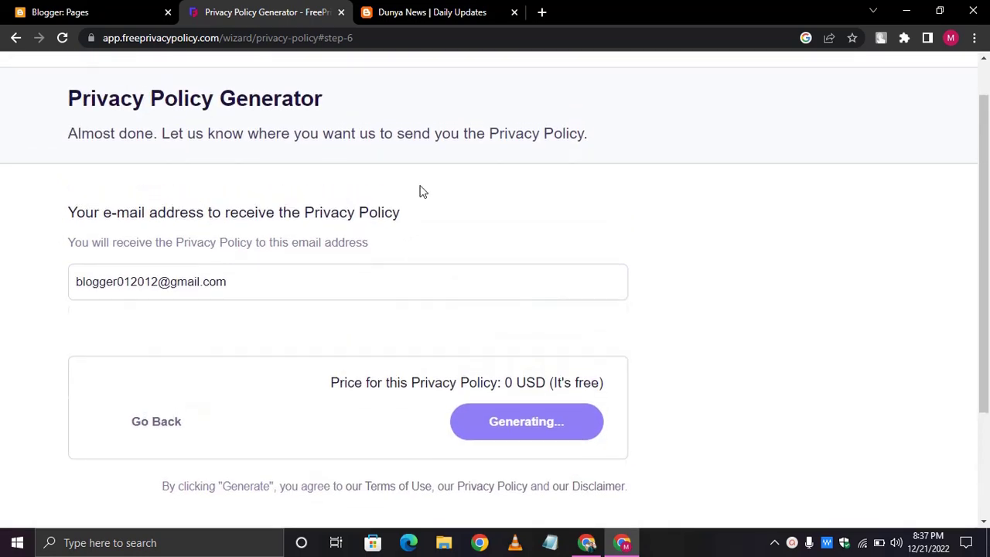
{"action": "scroll", "coordinate": [422, 193], "scroll_direction": "up", "scroll_amount": 1}
{"action": "scroll", "coordinate": [546, 234], "scroll_direction": "down", "scroll_amount": 3}
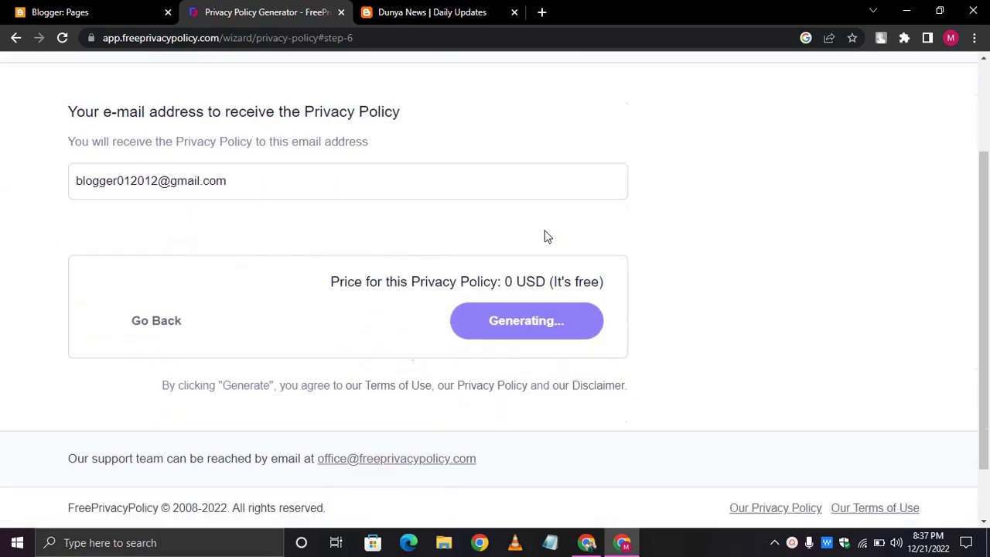
{"action": "scroll", "coordinate": [546, 234], "scroll_direction": "up", "scroll_amount": 3}
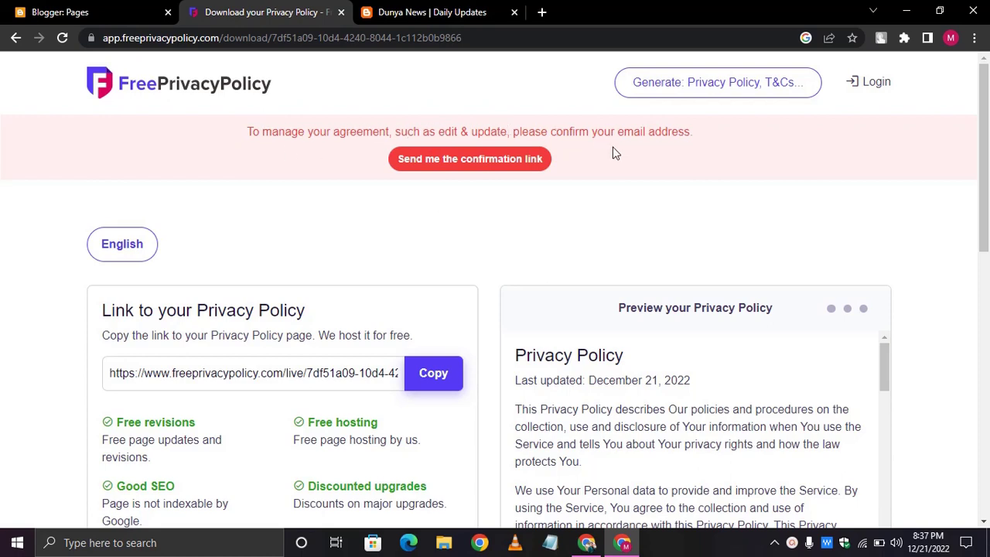
- Load Gmail in a new browser tab
{"action": "left_click", "coordinate": [542, 14]}
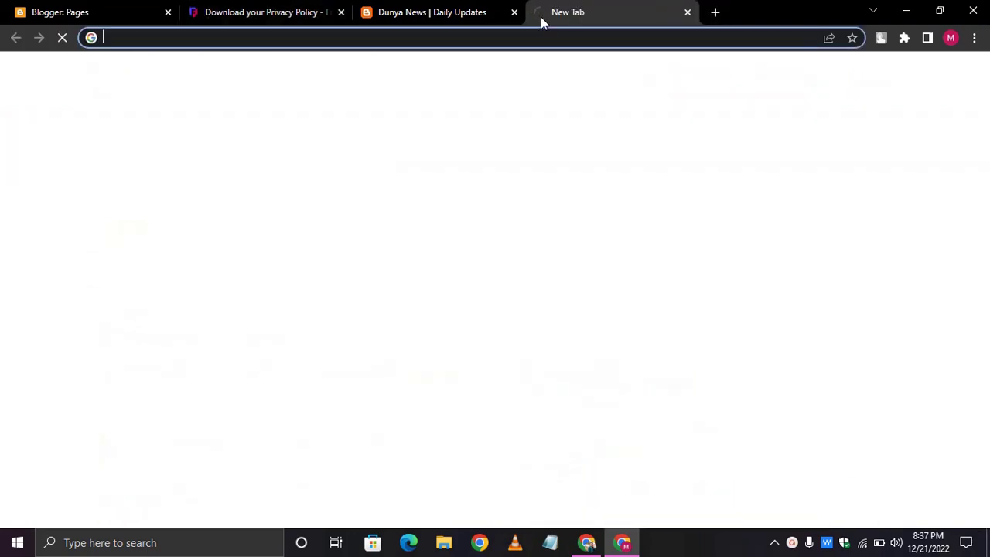
{"action": "type", "text": "gmail"}
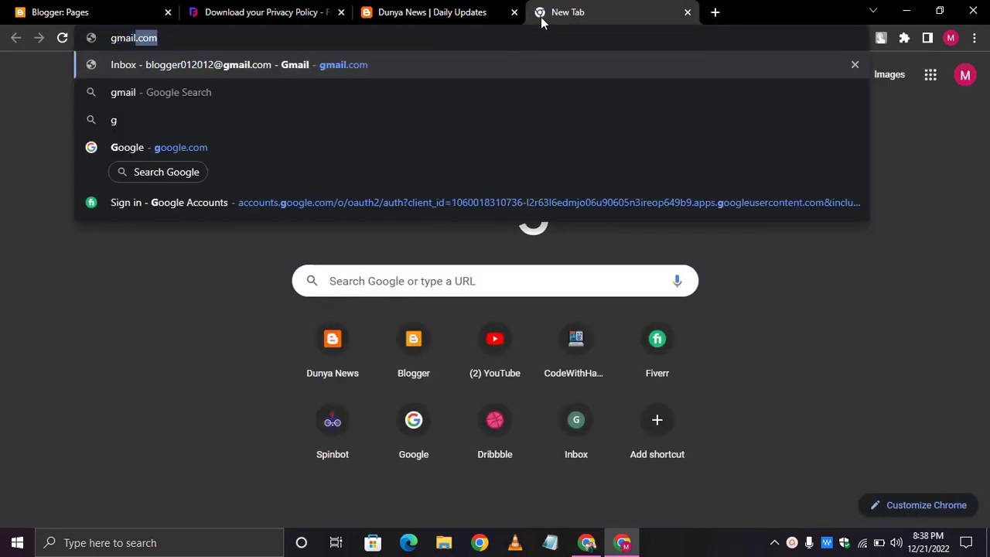
{"action": "key", "text": "Return"}
- Review the generated policy preview and copy its HTML code to the clipboard
{"action": "left_click", "coordinate": [300, 9]}
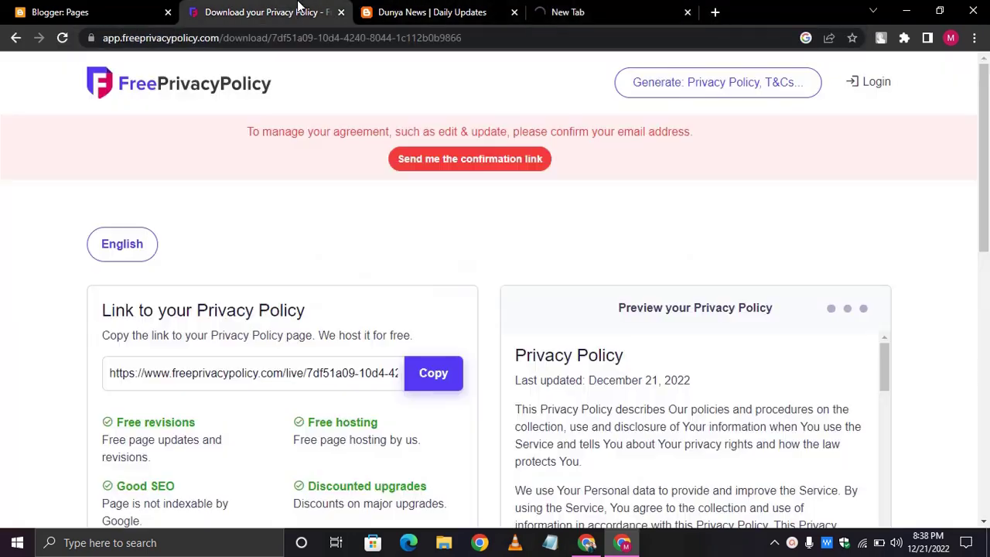
{"action": "scroll", "coordinate": [714, 186], "scroll_direction": "down", "scroll_amount": 2}
{"action": "scroll", "coordinate": [713, 186], "scroll_direction": "up", "scroll_amount": 2}
{"action": "scroll", "coordinate": [713, 186], "scroll_direction": "down", "scroll_amount": 1}
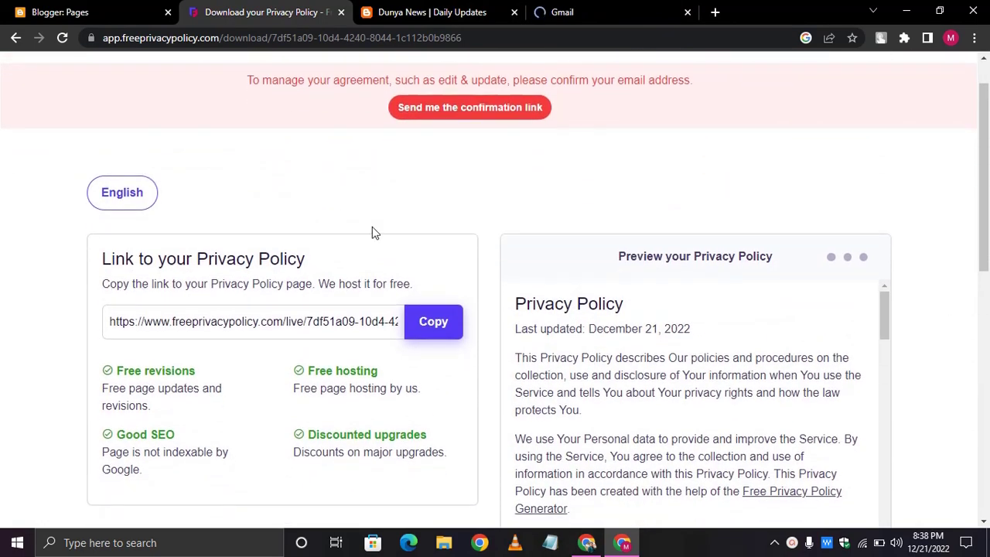
{"action": "scroll", "coordinate": [531, 220], "scroll_direction": "down", "scroll_amount": 8}
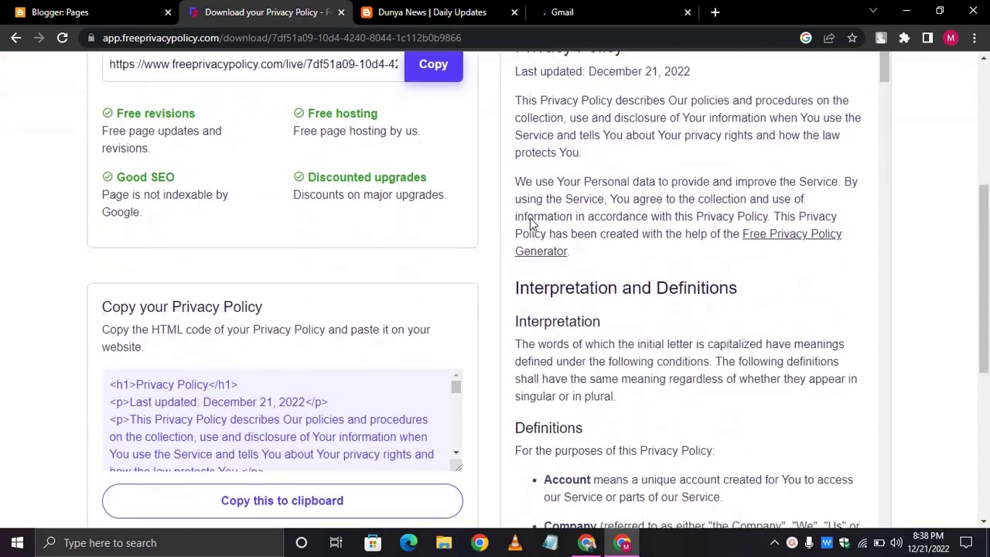
{"action": "scroll", "coordinate": [530, 218], "scroll_direction": "down", "scroll_amount": 3}
{"action": "scroll", "coordinate": [530, 217], "scroll_direction": "up", "scroll_amount": 10}
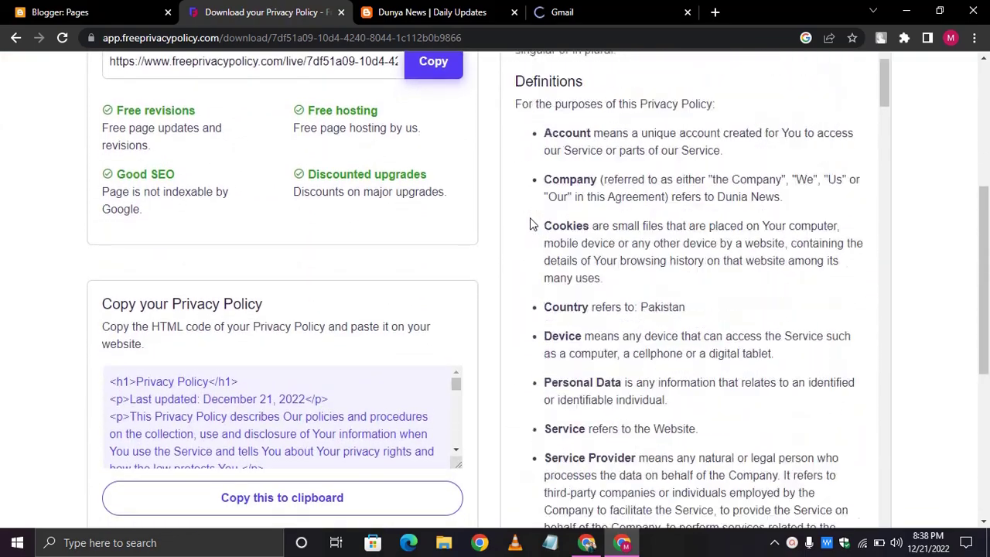
{"action": "scroll", "coordinate": [530, 218], "scroll_direction": "down", "scroll_amount": 2}
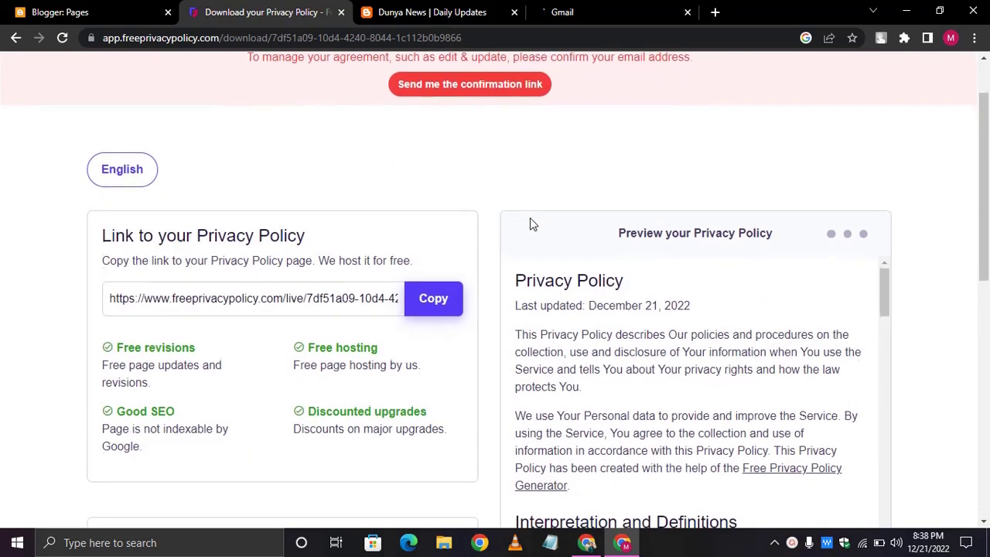
{"action": "scroll", "coordinate": [530, 218], "scroll_direction": "down", "scroll_amount": 10}
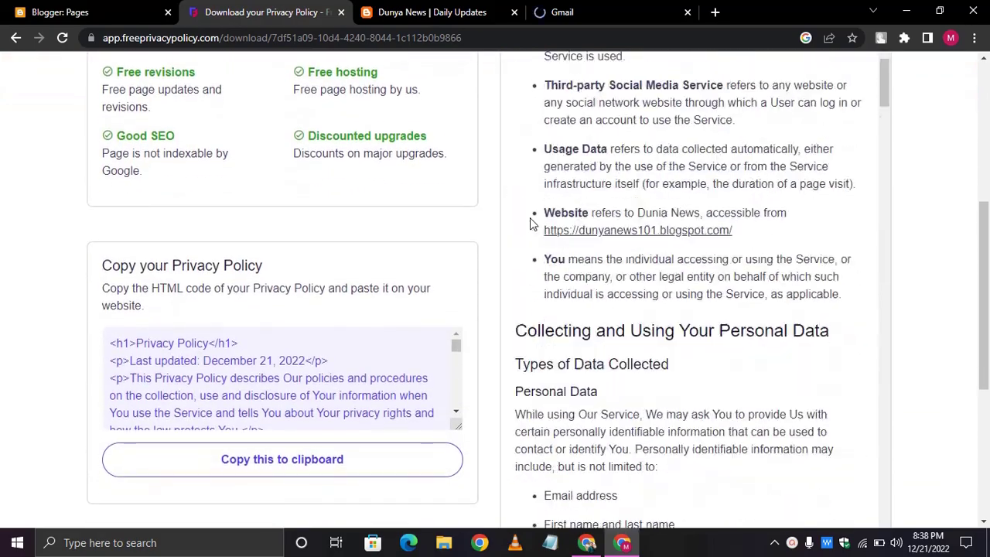
{"action": "scroll", "coordinate": [530, 218], "scroll_direction": "down", "scroll_amount": 10}
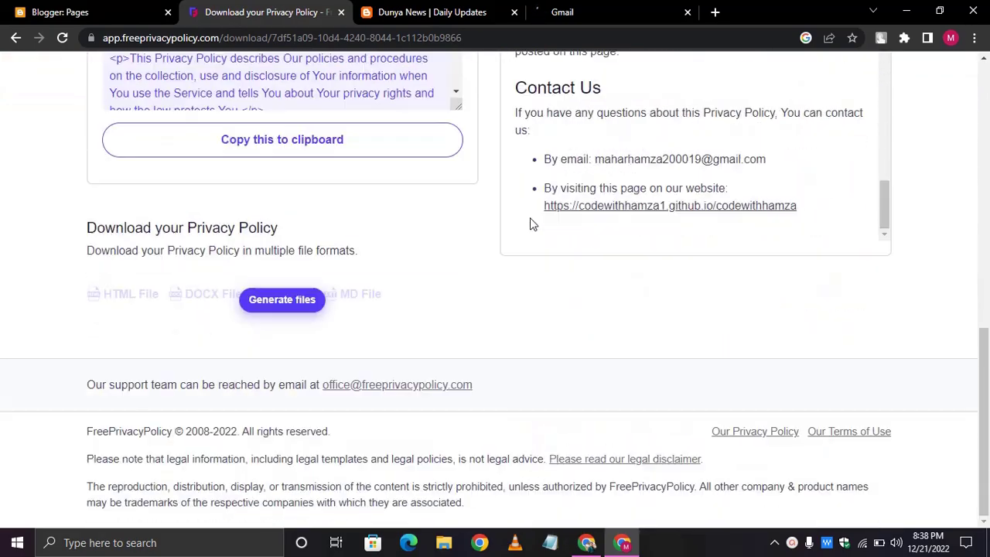
{"action": "scroll", "coordinate": [530, 217], "scroll_direction": "up", "scroll_amount": 3}
{"action": "left_click", "coordinate": [590, 4]}
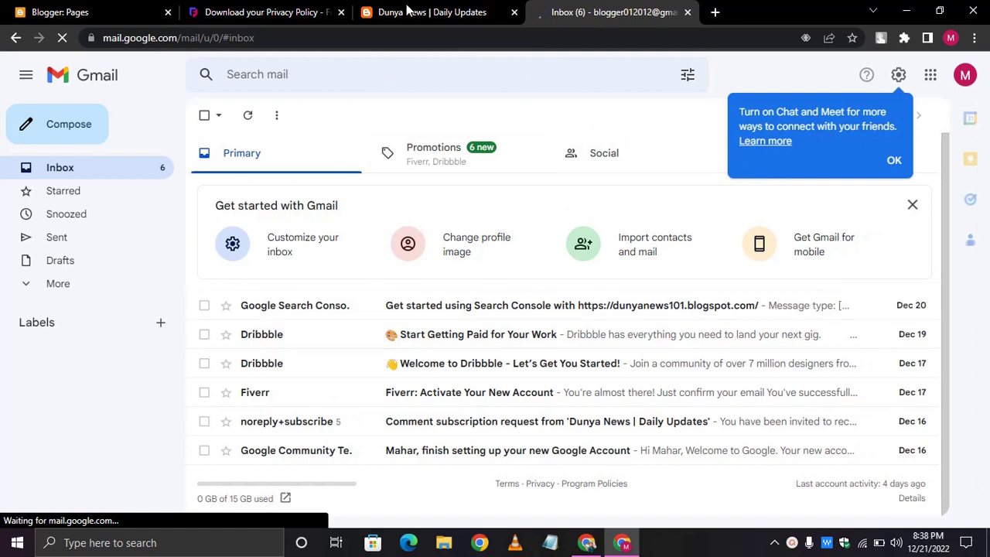
{"action": "left_click", "coordinate": [218, 9]}
{"action": "scroll", "coordinate": [499, 341], "scroll_direction": "up", "scroll_amount": 2}
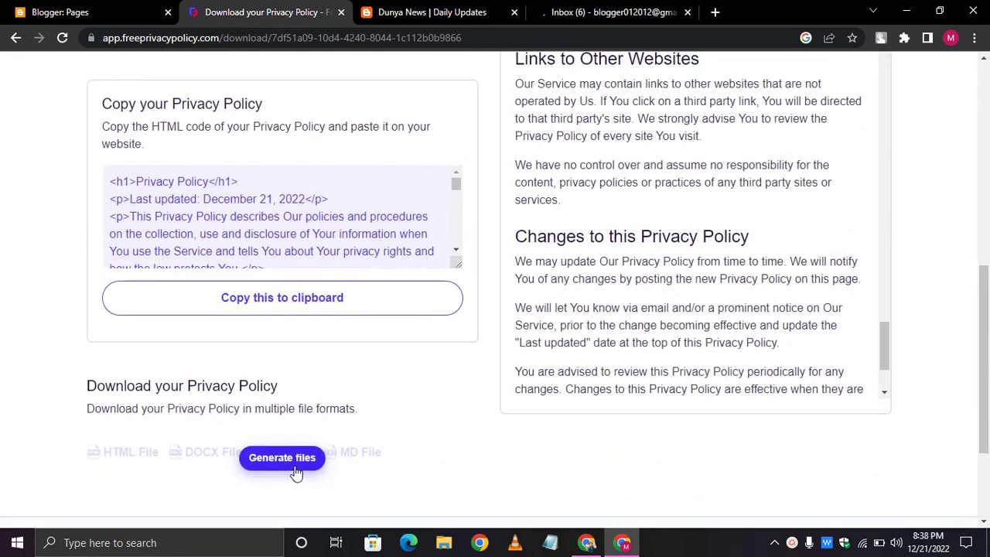
{"action": "scroll", "coordinate": [451, 391], "scroll_direction": "up", "scroll_amount": 1}
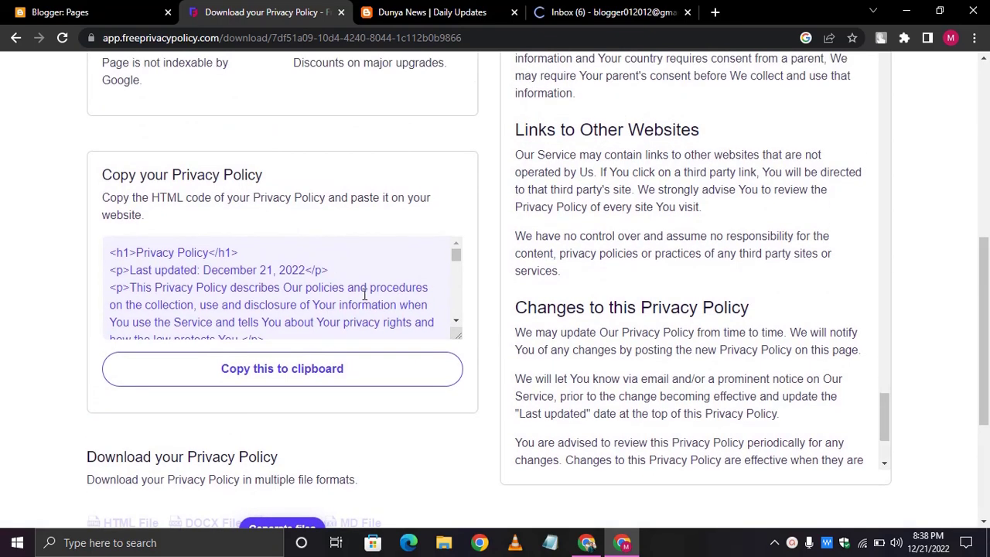
{"action": "scroll", "coordinate": [364, 295], "scroll_direction": "down", "scroll_amount": 10}
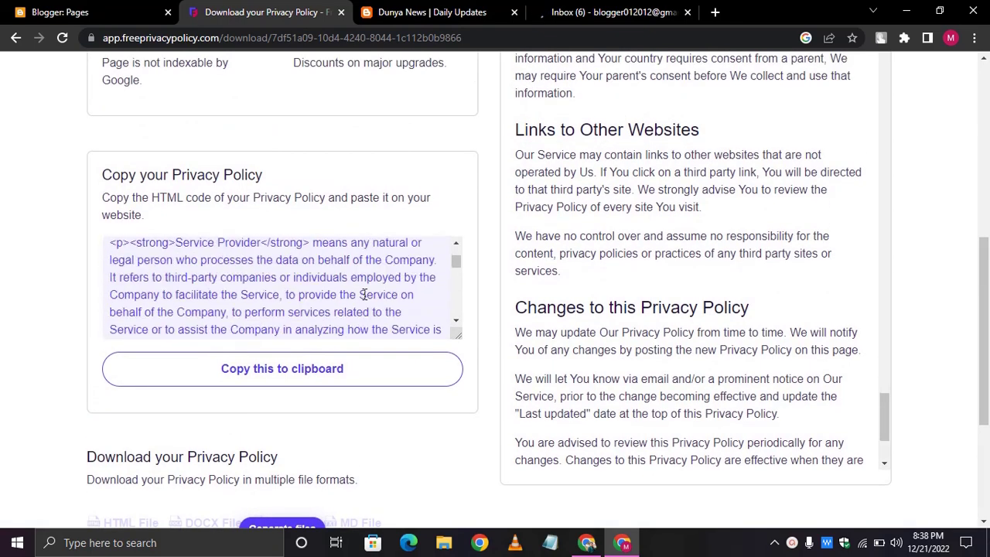
{"action": "left_click", "coordinate": [261, 380]}
- Create a new blog page and paste the clipboard into its body
{"action": "left_click", "coordinate": [57, 9]}
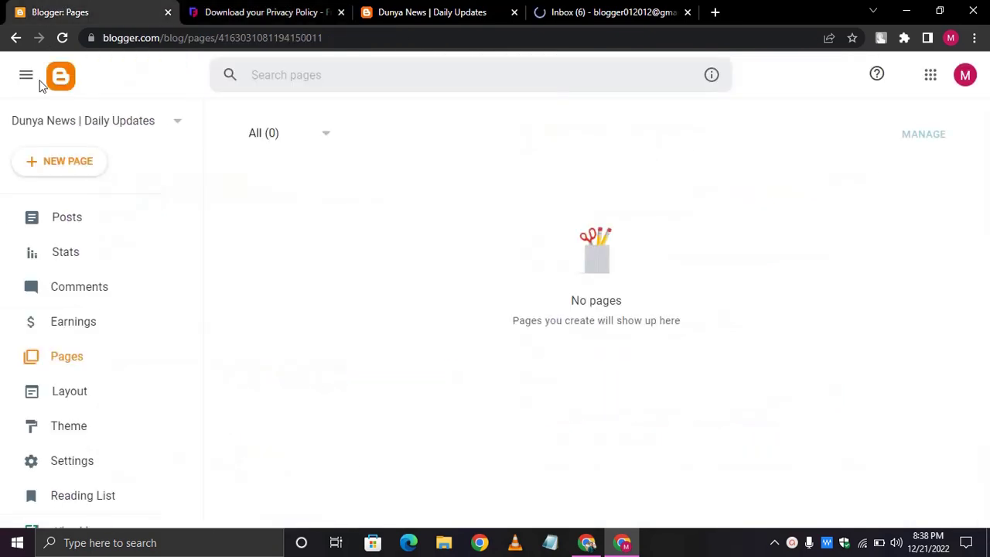
{"action": "left_click", "coordinate": [56, 166]}
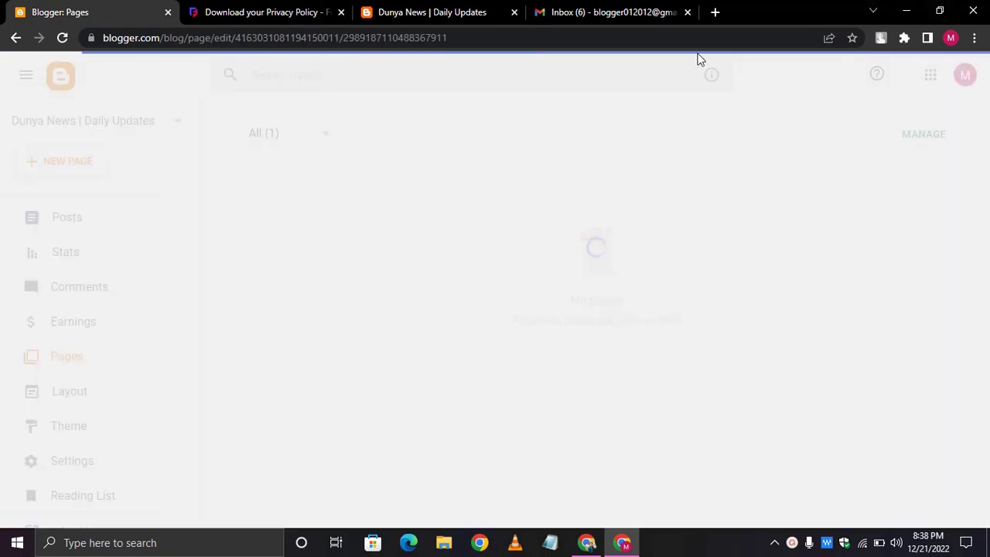
{"action": "left_click", "coordinate": [458, 254]}
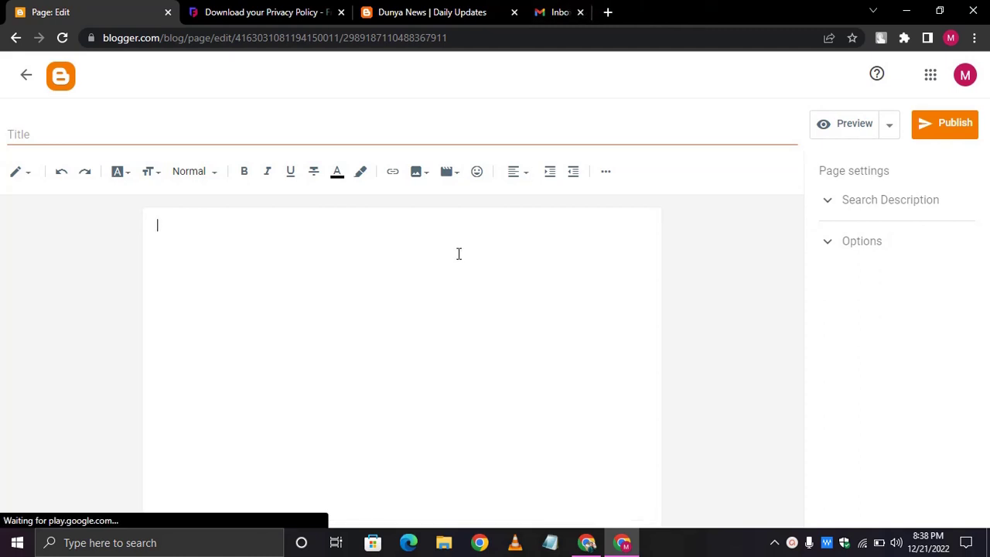
{"action": "key", "text": "ctrl+v"}
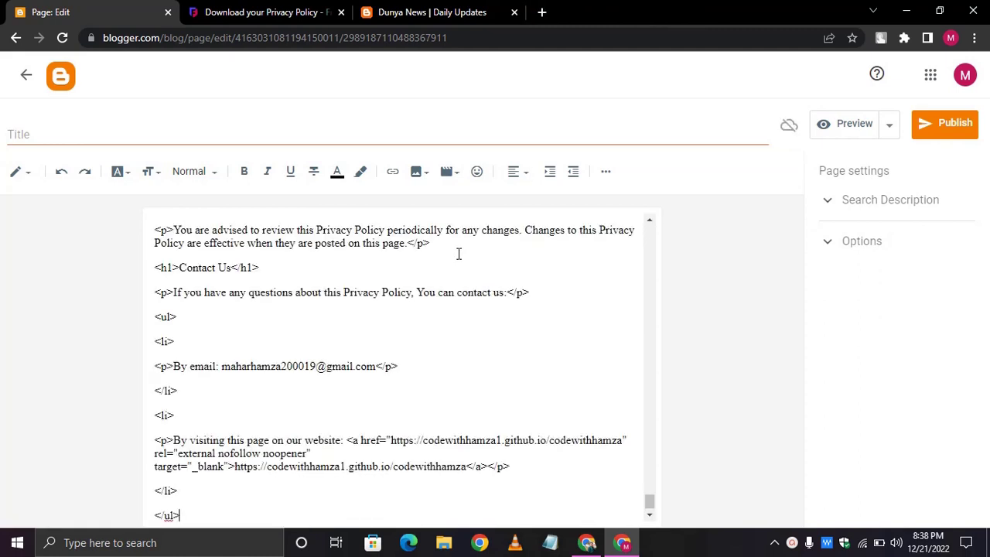
- Bring up the editor's pencil view-mode dropdown to find the HTML view option
{"action": "left_click", "coordinate": [27, 182]}
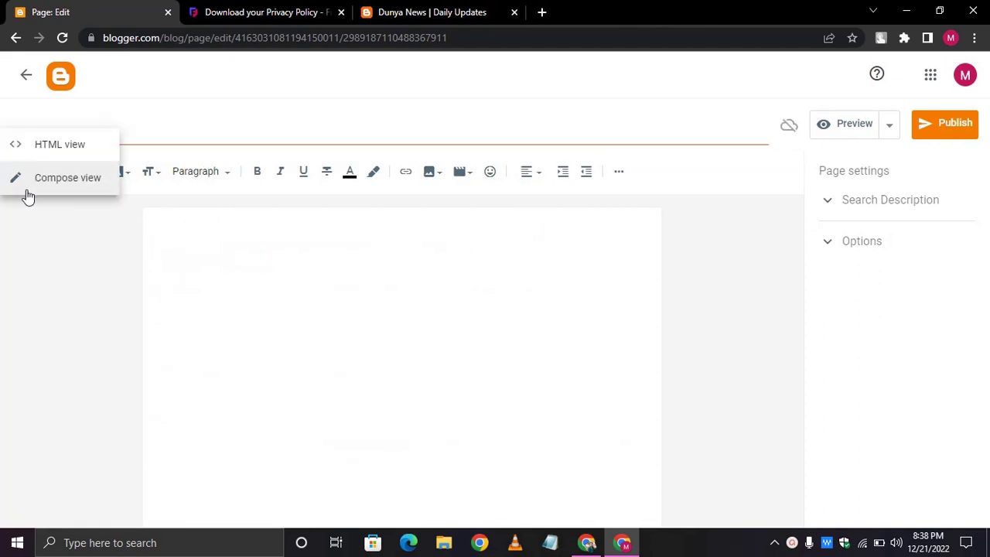
{"action": "left_click", "coordinate": [13, 246]}
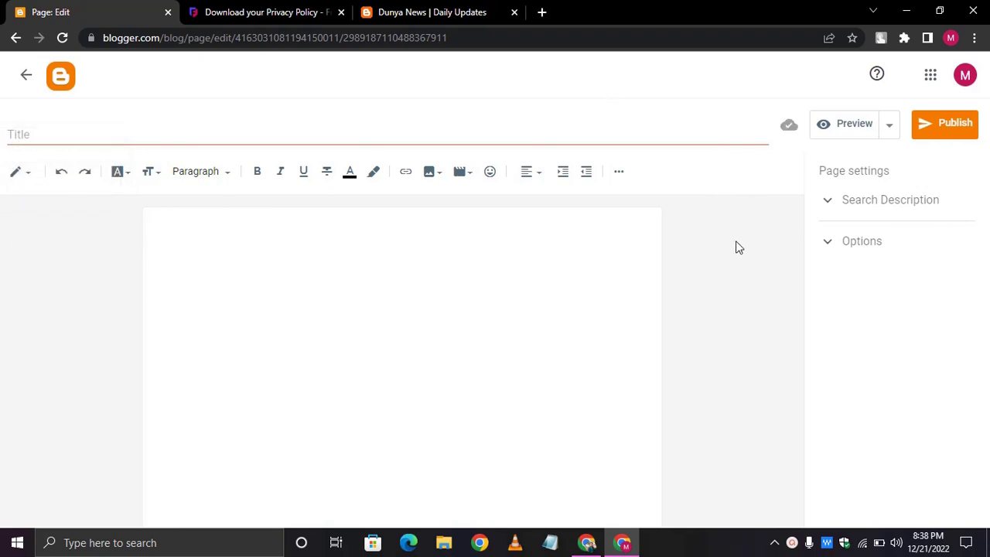
{"action": "left_click", "coordinate": [978, 40]}
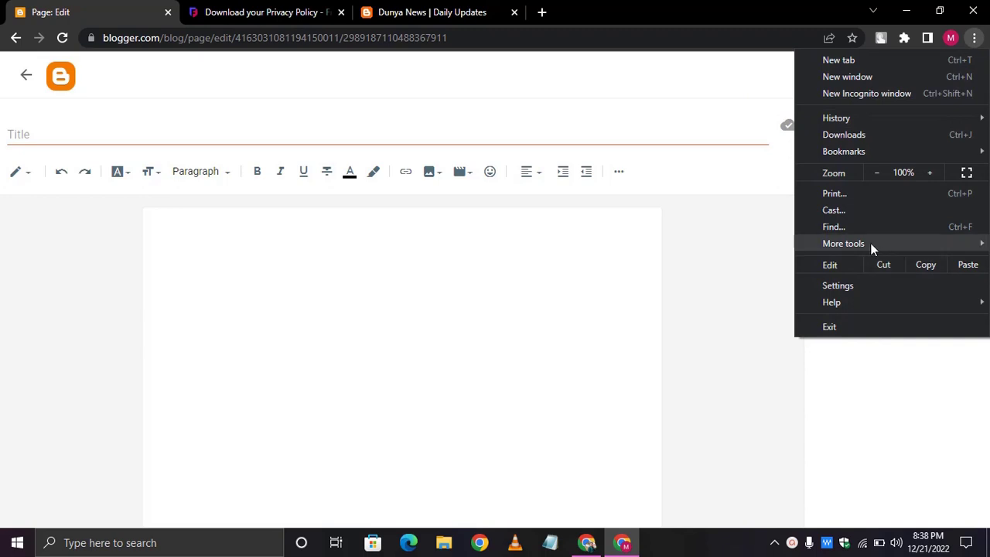
{"action": "mouse_move", "coordinate": [870, 243]}
{"action": "left_click", "coordinate": [710, 212]}
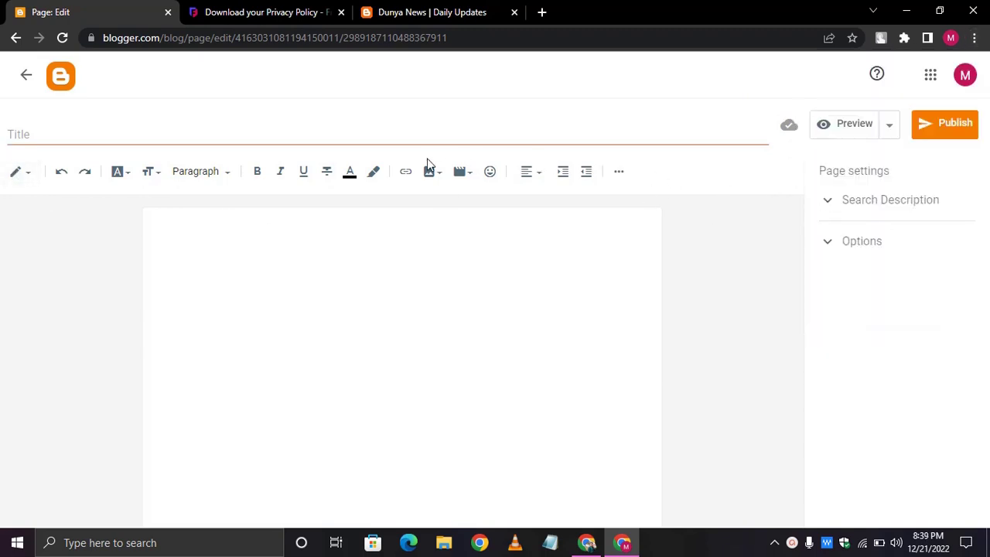
{"action": "left_click", "coordinate": [30, 169]}
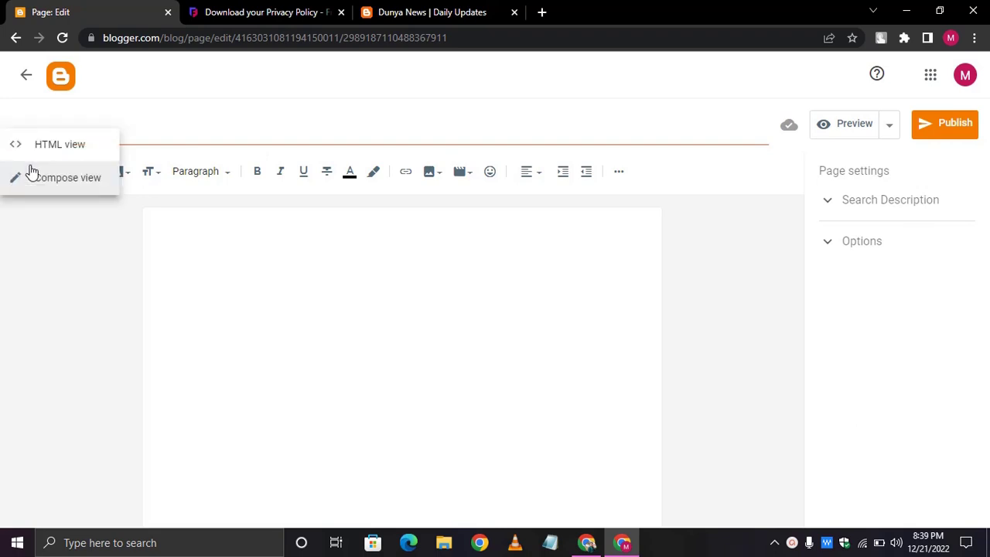
{"action": "left_click", "coordinate": [26, 248]}
{"action": "left_click", "coordinate": [20, 172]}
- Switch to HTML view, replace the body with the policy HTML, and begin the title 'Privacy Policy'
{"action": "left_click", "coordinate": [45, 158]}
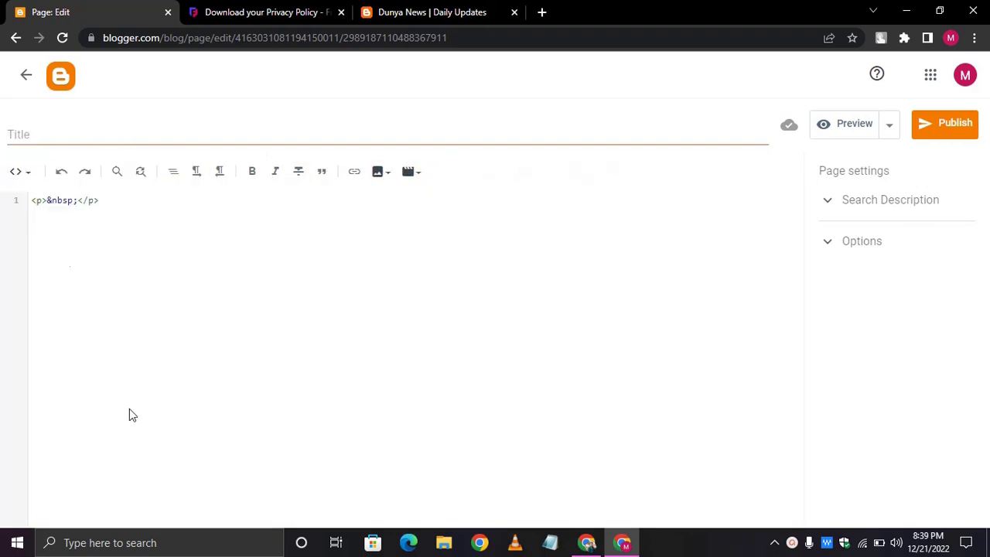
{"action": "key", "text": "ctrl+a"}
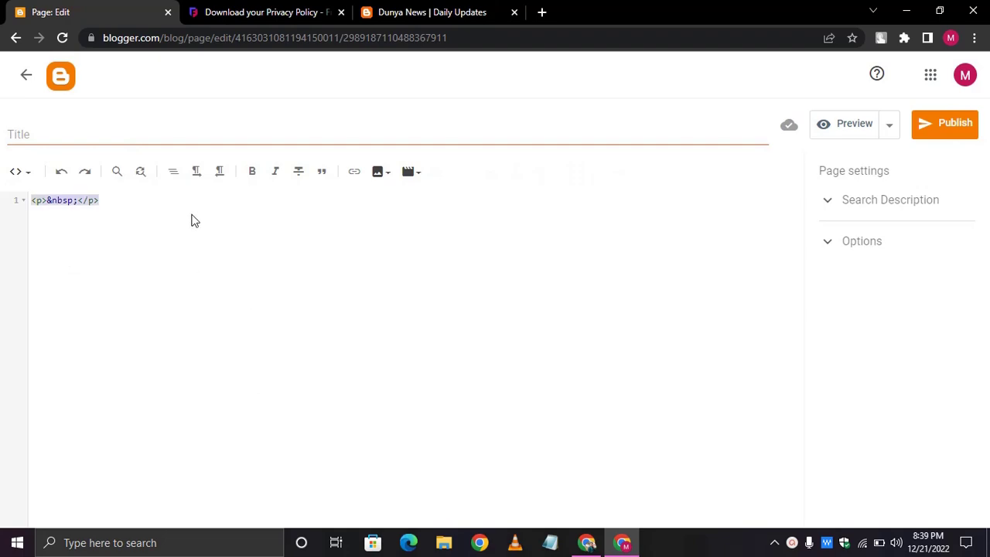
{"action": "key", "text": "ctrl+v"}
{"action": "scroll", "coordinate": [193, 228], "scroll_direction": "up", "scroll_amount": 15}
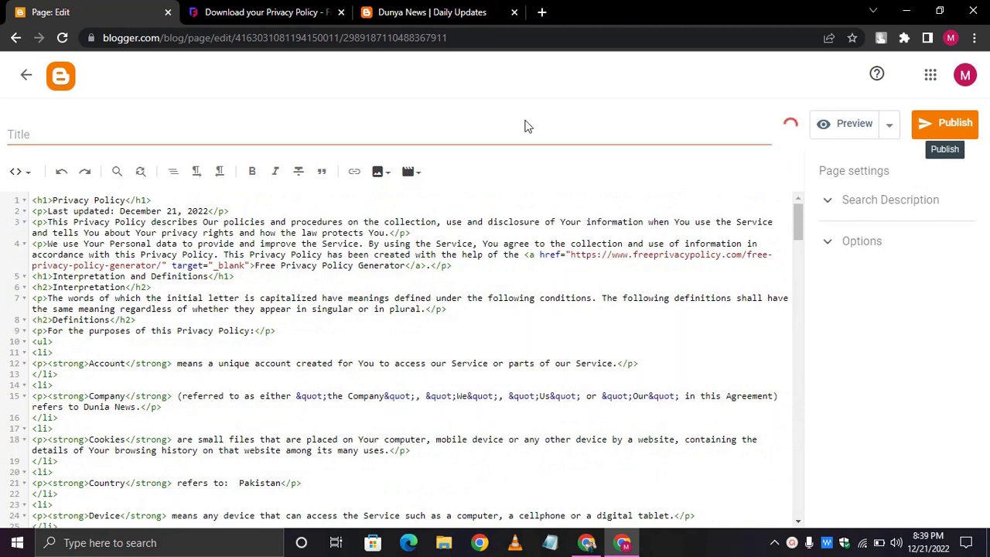
{"action": "left_click", "coordinate": [532, 131]}
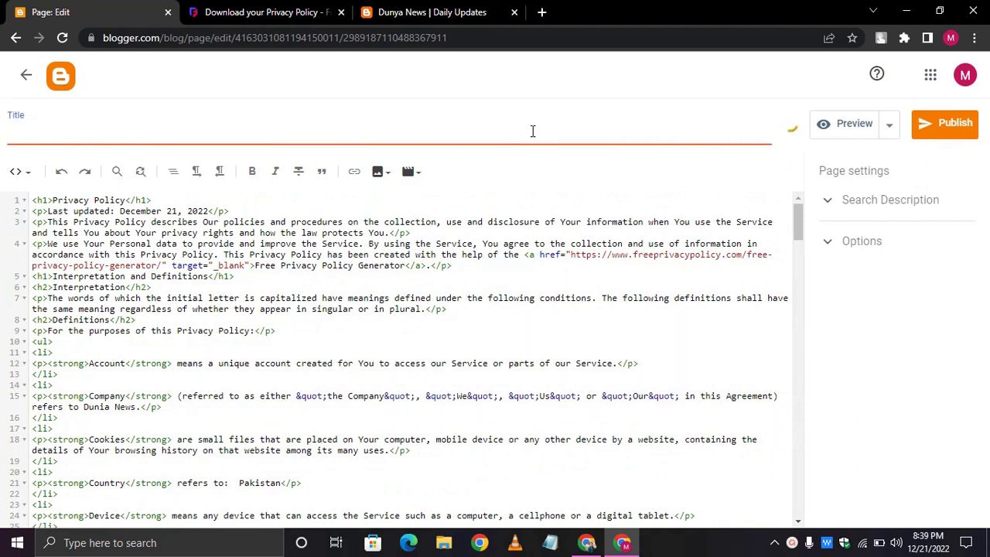
{"action": "type", "text": "Privacy"}
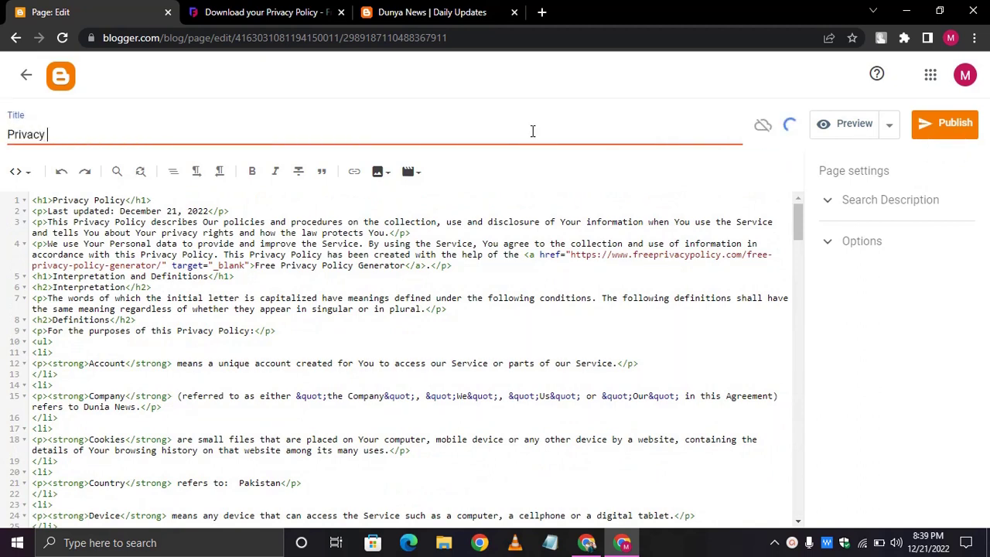
{"action": "type", "text": " Policy | Dunia News"}
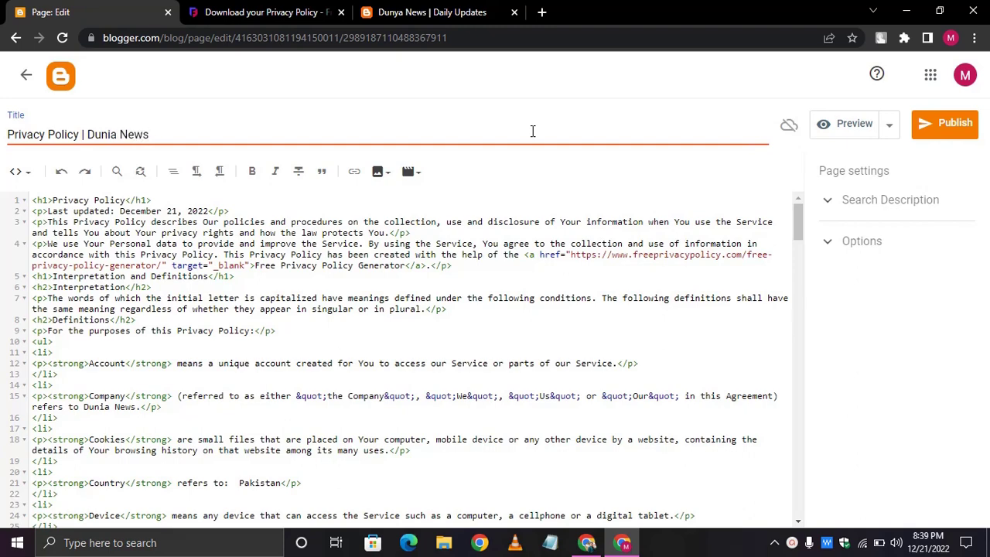
- Delete the Free Privacy Policy Generator credit link from line 4 of the HTML
{"action": "scroll", "coordinate": [520, 230], "scroll_direction": "down", "scroll_amount": 1}
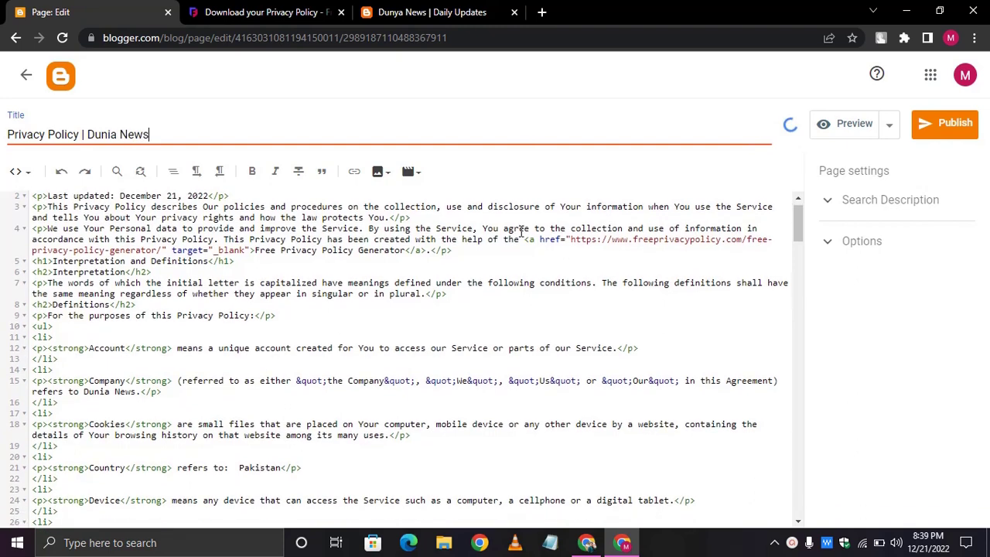
{"action": "scroll", "coordinate": [522, 230], "scroll_direction": "down", "scroll_amount": 1}
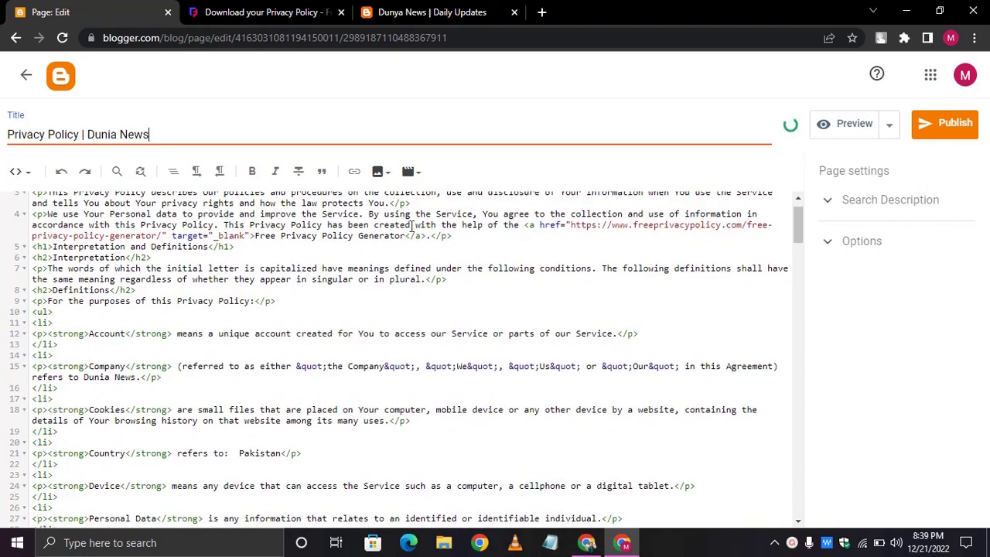
{"action": "left_click_drag", "start_coordinate": [524, 225], "coordinate": [425, 236]}
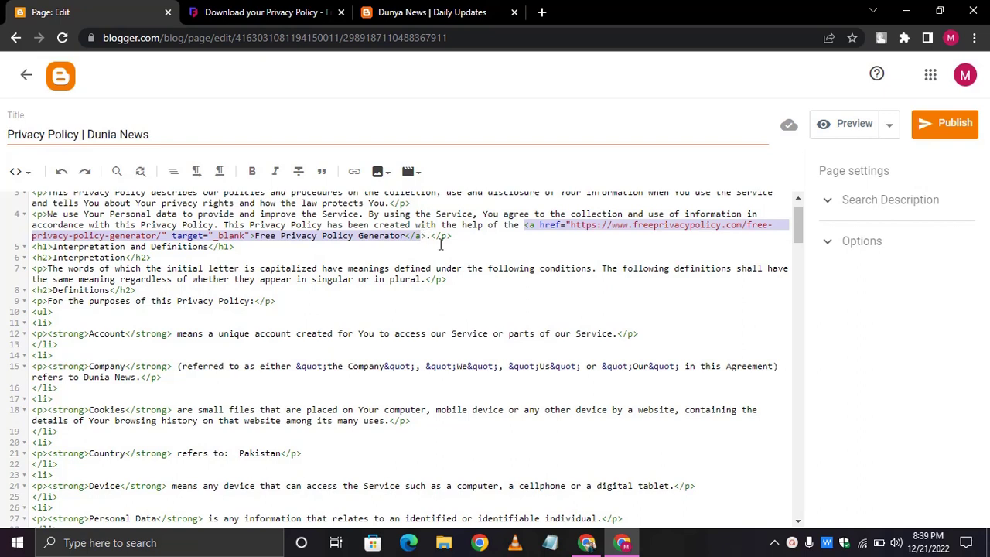
{"action": "key", "text": "BackSpace"}
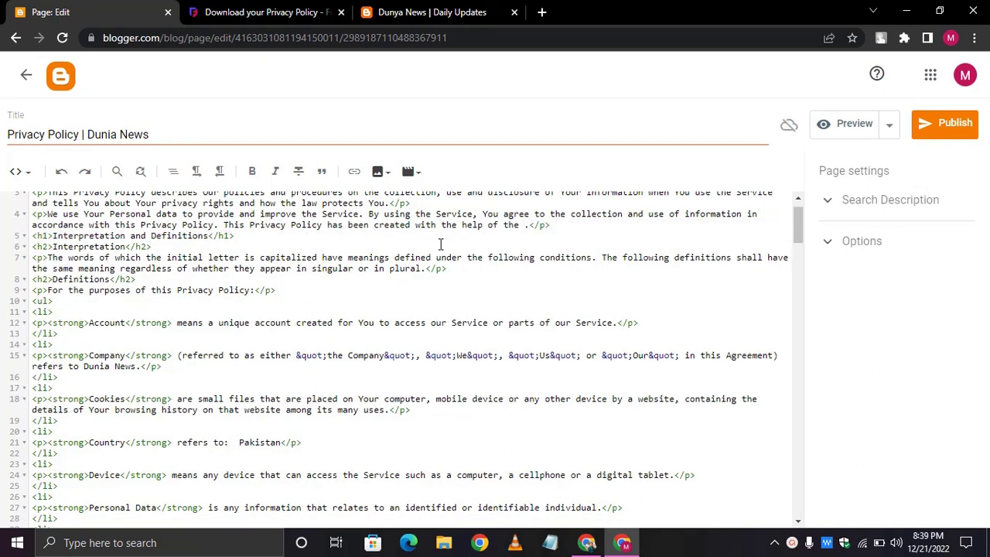
{"action": "key", "text": "BackSpace"}
{"action": "key", "text": "Delete"}
- Scroll through the rest of the policy HTML, inspecting the blog link on line 42
{"action": "scroll", "coordinate": [441, 245], "scroll_direction": "down", "scroll_amount": 1}
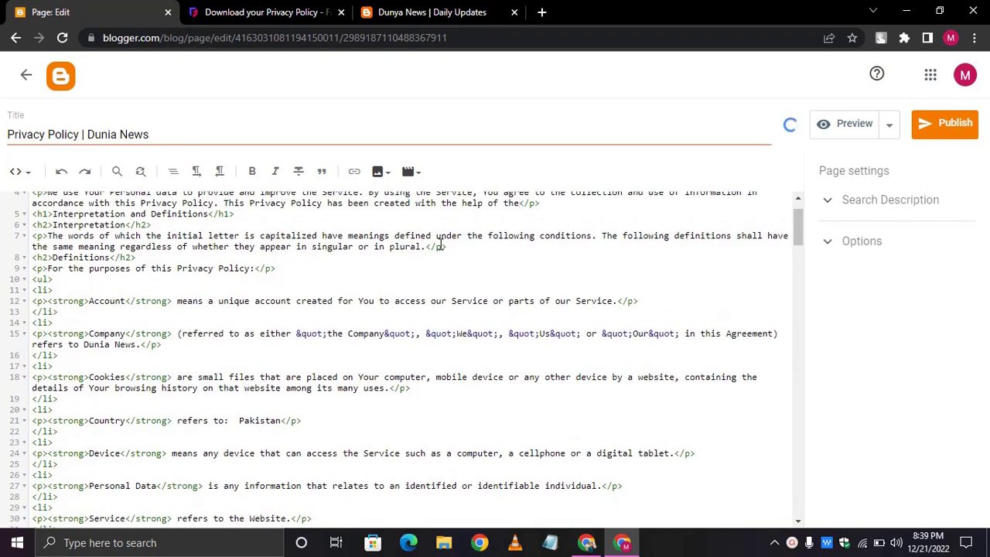
{"action": "scroll", "coordinate": [440, 244], "scroll_direction": "down", "scroll_amount": 2}
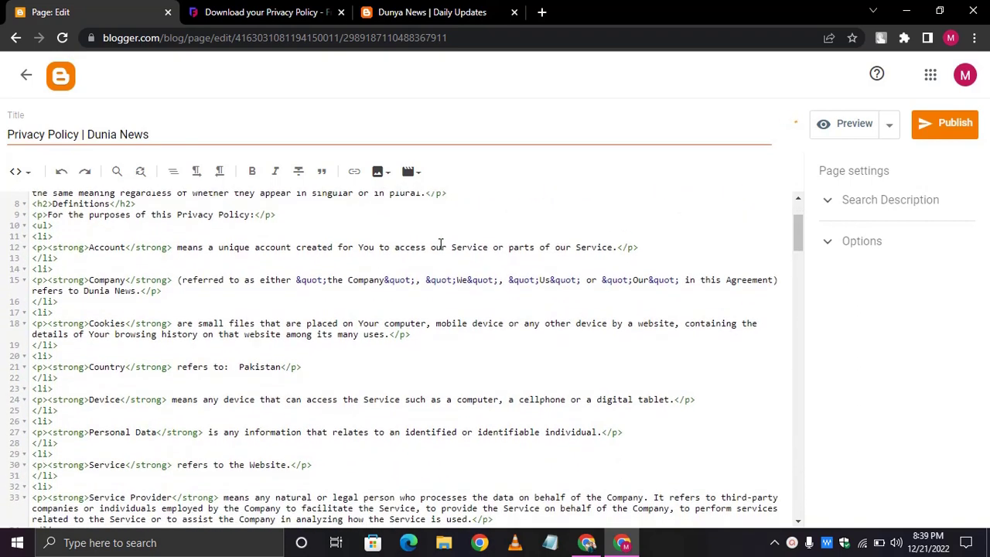
{"action": "scroll", "coordinate": [441, 244], "scroll_direction": "down", "scroll_amount": 2}
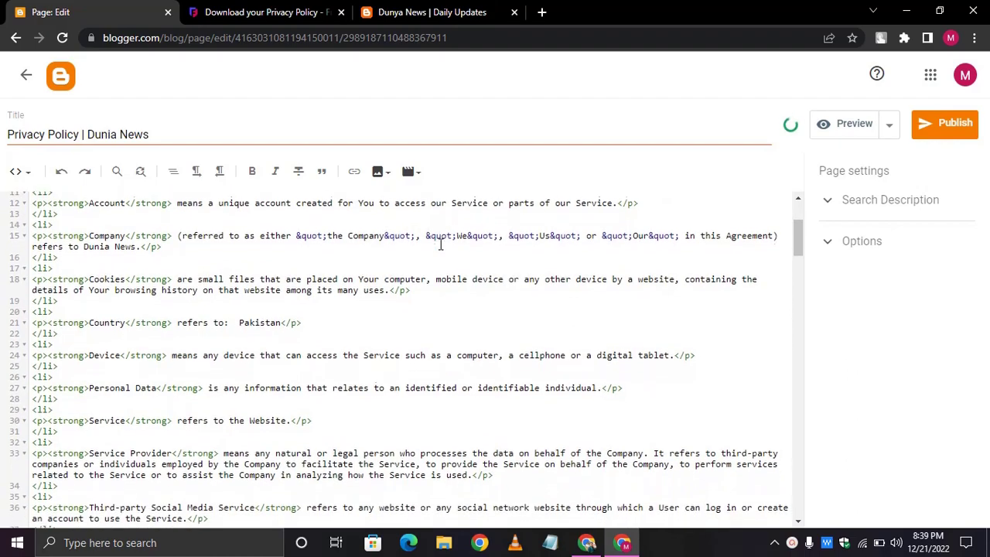
{"action": "scroll", "coordinate": [440, 245], "scroll_direction": "down", "scroll_amount": 3}
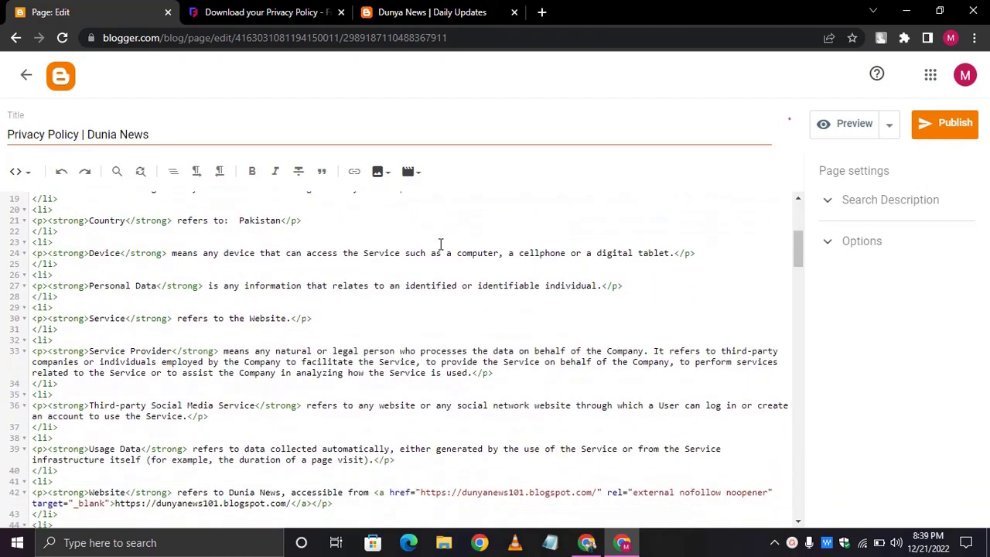
{"action": "scroll", "coordinate": [441, 244], "scroll_direction": "down", "scroll_amount": 5}
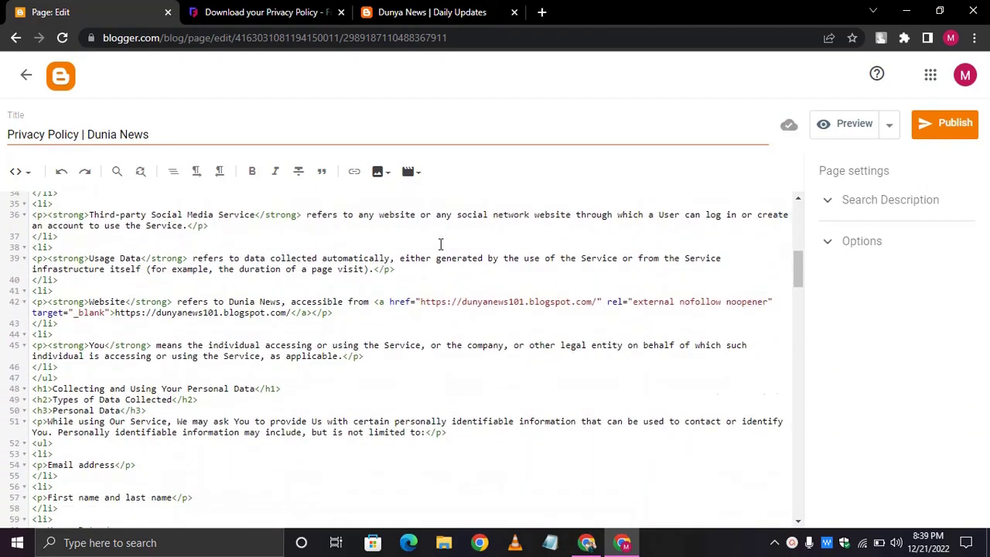
{"action": "scroll", "coordinate": [440, 244], "scroll_direction": "down", "scroll_amount": 2}
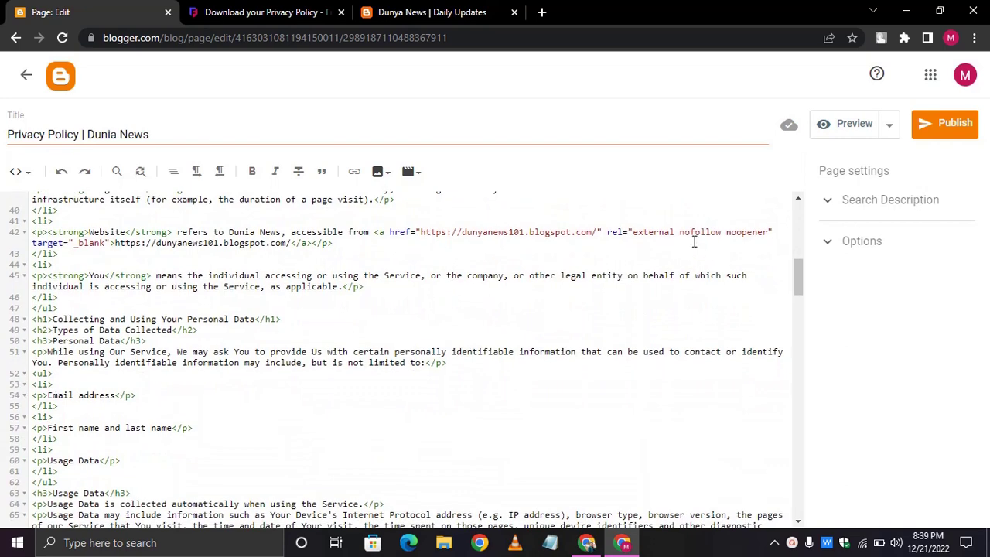
{"action": "scroll", "coordinate": [531, 290], "scroll_direction": "down", "scroll_amount": 1}
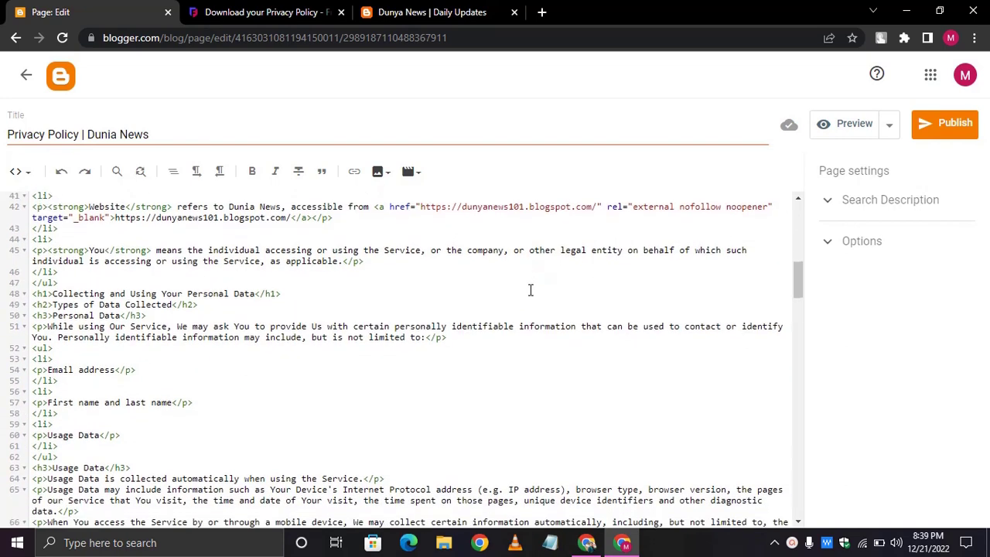
{"action": "scroll", "coordinate": [531, 290], "scroll_direction": "up", "scroll_amount": 1}
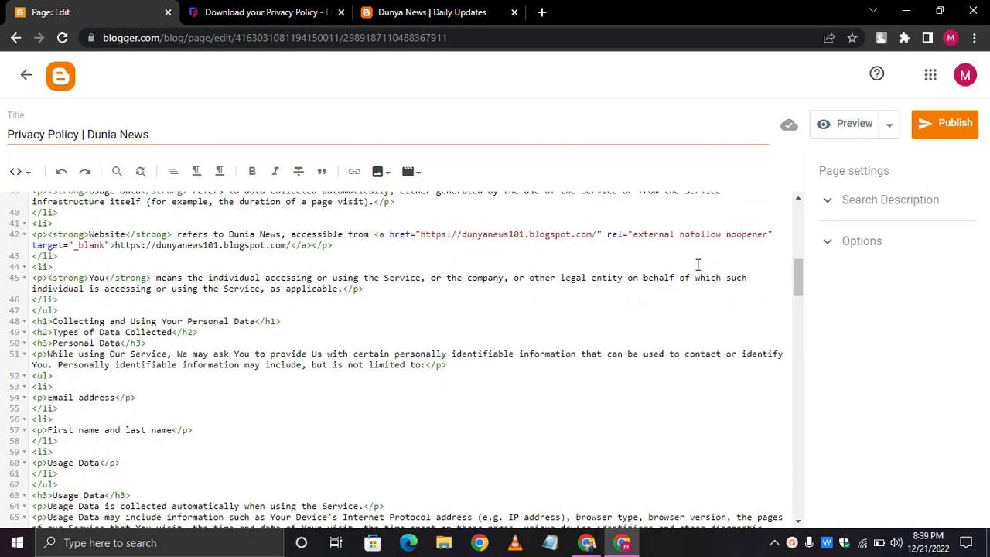
{"action": "left_click_drag", "start_coordinate": [628, 244], "coordinate": [609, 238]}
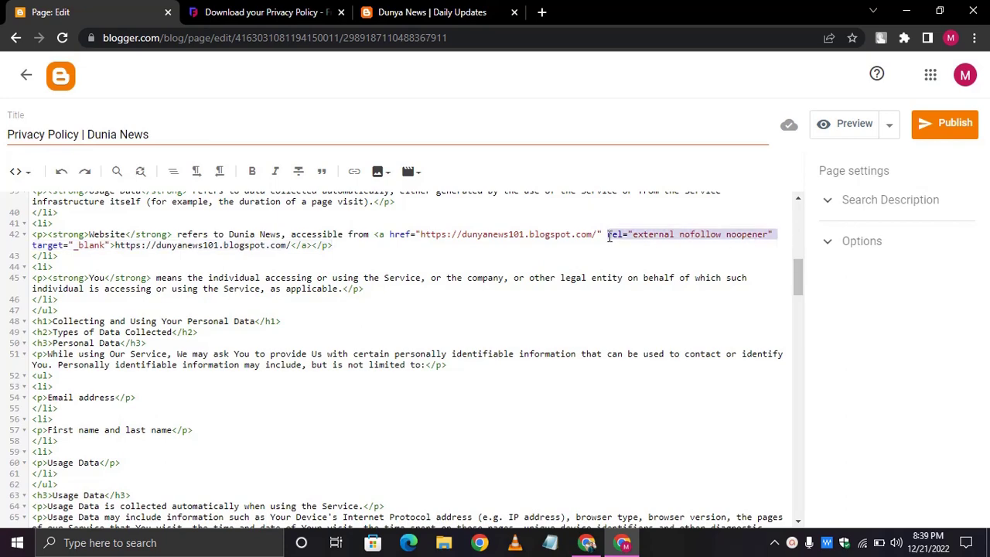
{"action": "left_click", "coordinate": [608, 236]}
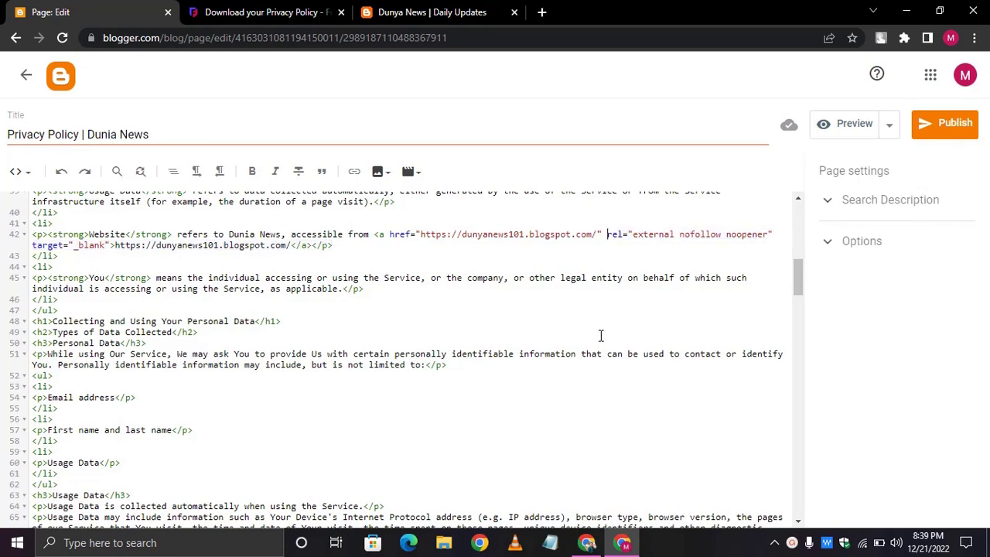
{"action": "scroll", "coordinate": [601, 335], "scroll_direction": "down", "scroll_amount": 3}
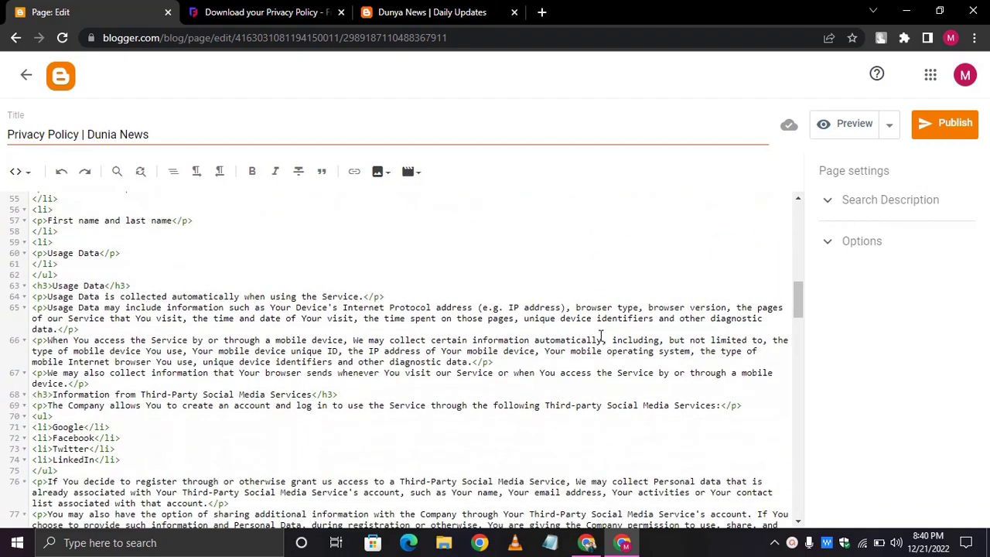
{"action": "scroll", "coordinate": [601, 335], "scroll_direction": "down", "scroll_amount": 5}
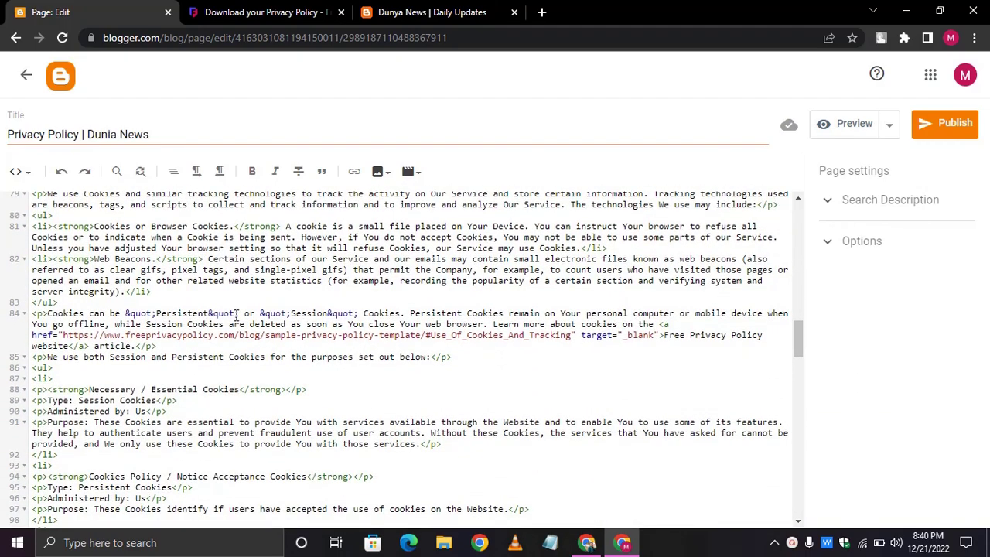
{"action": "scroll", "coordinate": [376, 361], "scroll_direction": "down", "scroll_amount": 10}
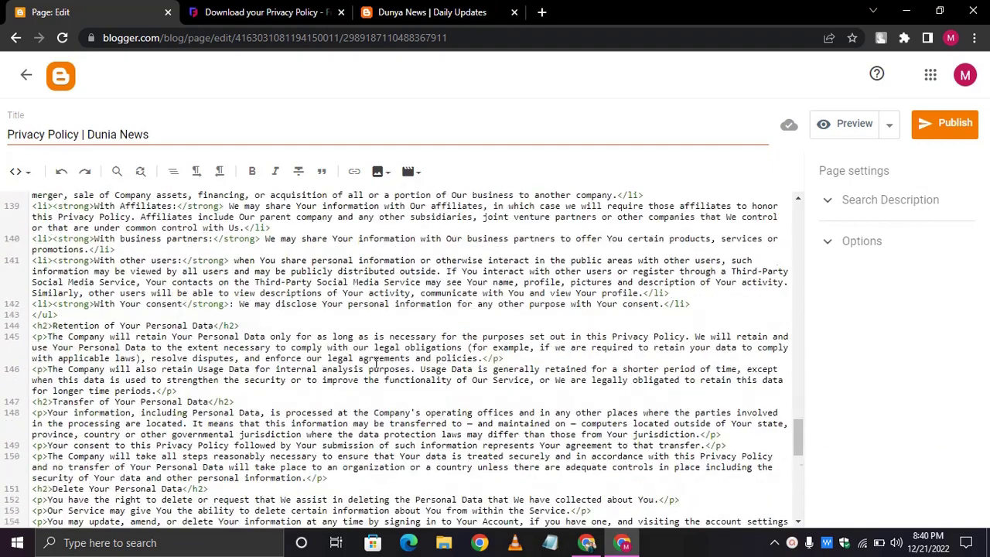
{"action": "scroll", "coordinate": [376, 362], "scroll_direction": "down", "scroll_amount": 5}
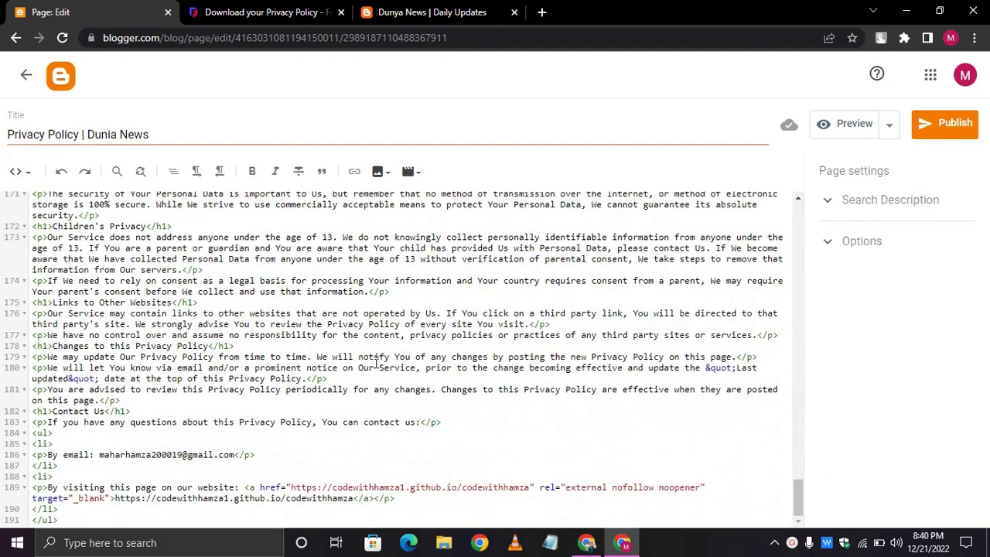
- Publish the Privacy Policy | Dunia News page and confirm it
{"action": "left_click", "coordinate": [943, 125]}
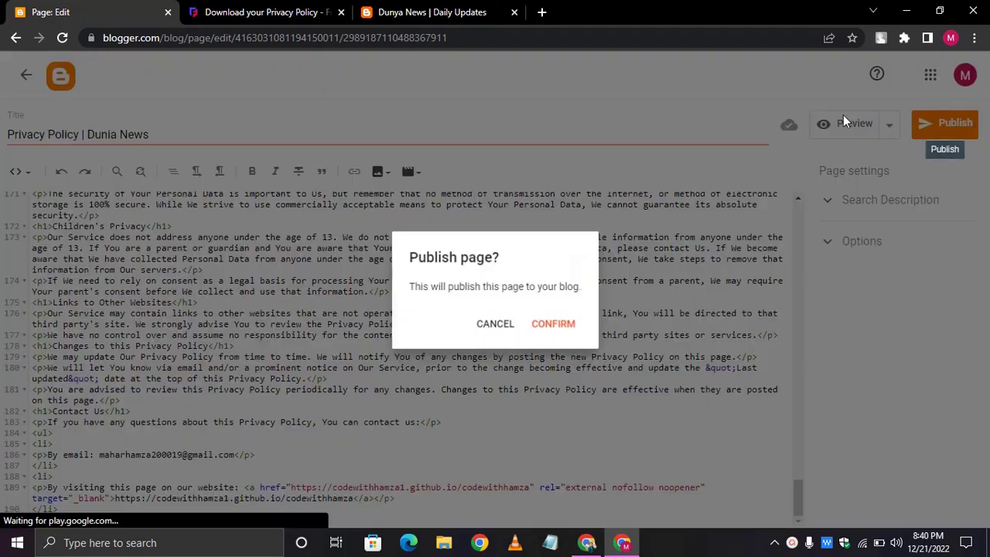
{"action": "left_click", "coordinate": [563, 324]}
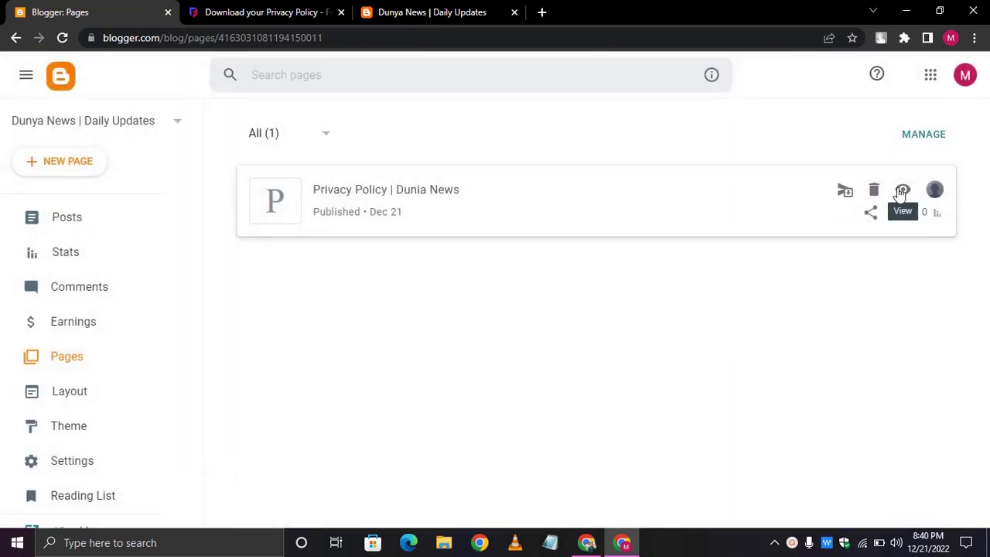
- View the published privacy policy live on the blog in a new tab
{"action": "left_click", "coordinate": [910, 192]}
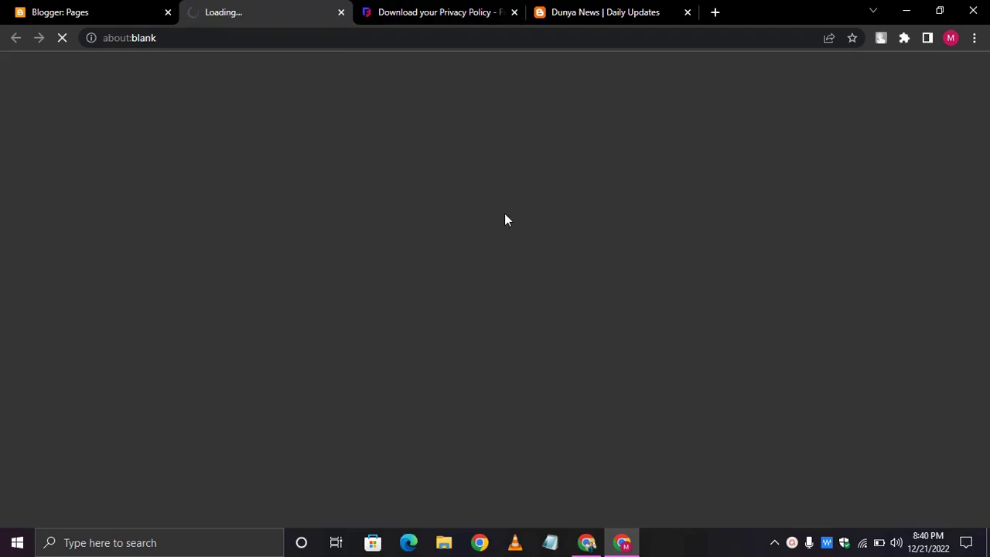
{"action": "left_click", "coordinate": [593, 10]}
{"action": "left_click", "coordinate": [441, 8]}
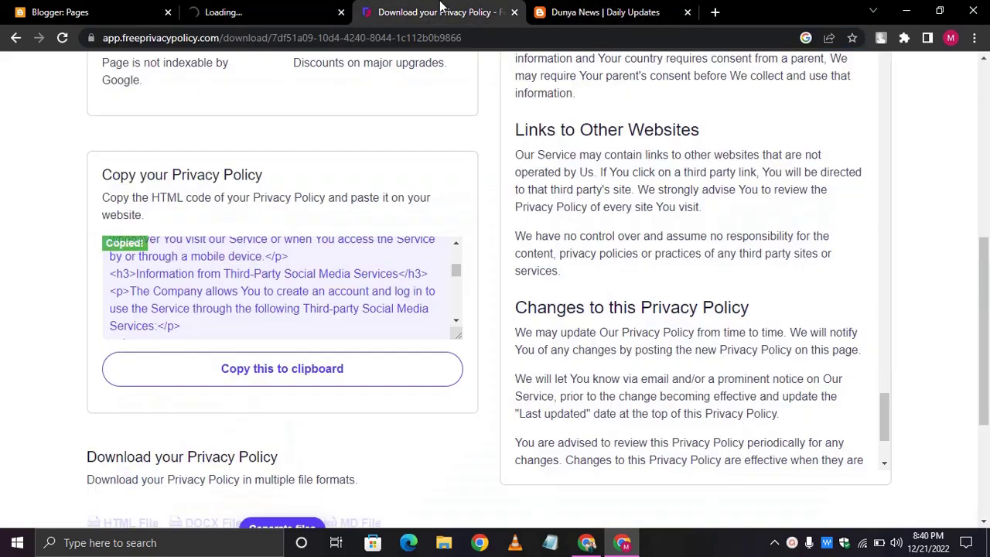
{"action": "left_click", "coordinate": [210, 8]}
- Start a new blank page from the Pages list, then return to the live page
{"action": "left_click", "coordinate": [30, 11]}
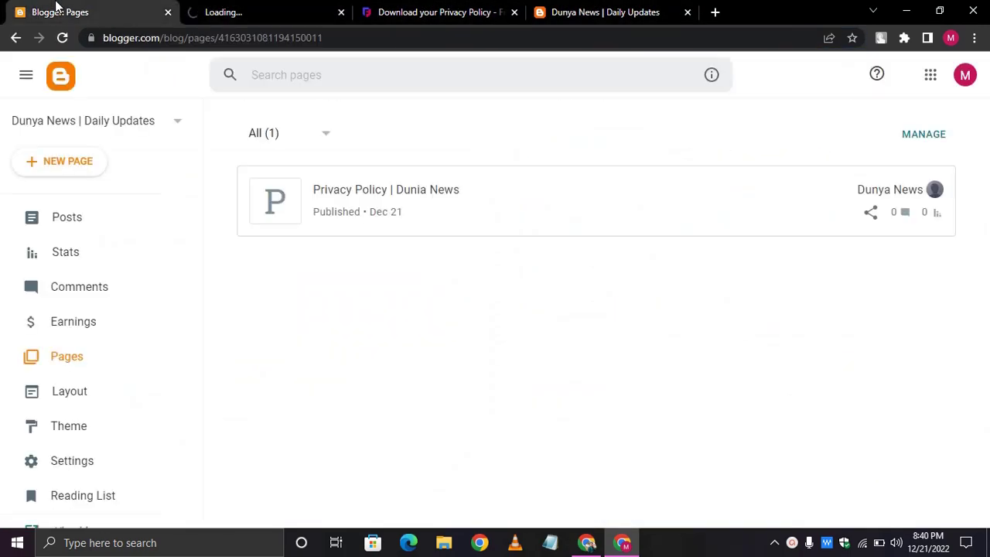
{"action": "left_click", "coordinate": [61, 177]}
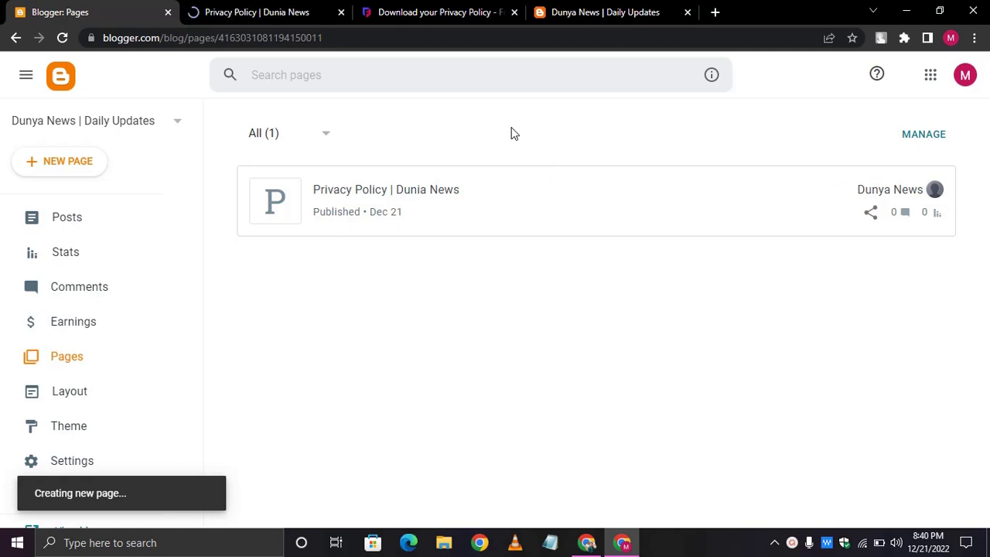
{"action": "left_click", "coordinate": [267, 11]}
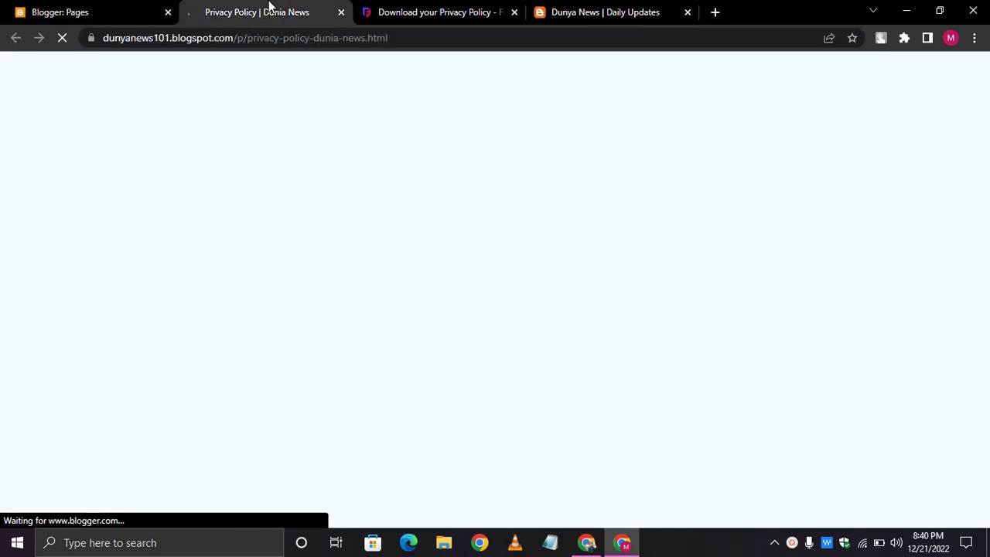
- Scroll through the live Privacy Policy page on the Dunia News blog
{"action": "scroll", "coordinate": [509, 243], "scroll_direction": "down", "scroll_amount": 20}
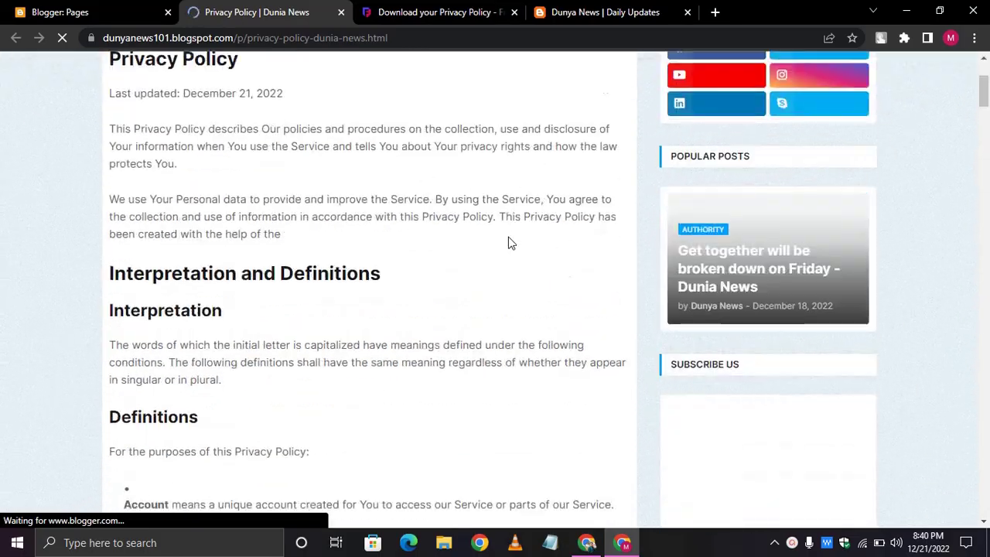
{"action": "scroll", "coordinate": [508, 237], "scroll_direction": "down", "scroll_amount": 20}
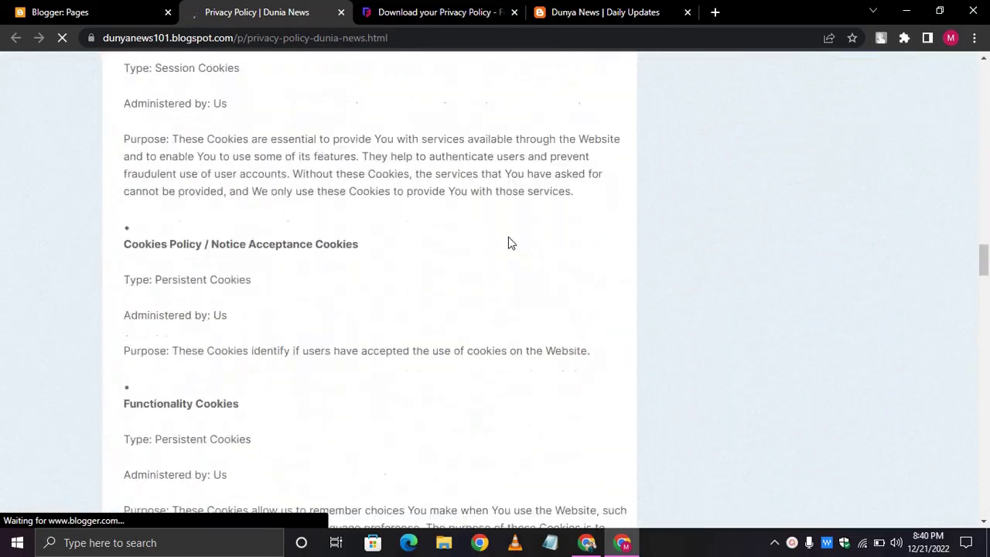
{"action": "scroll", "coordinate": [535, 193], "scroll_direction": "up", "scroll_amount": 4}
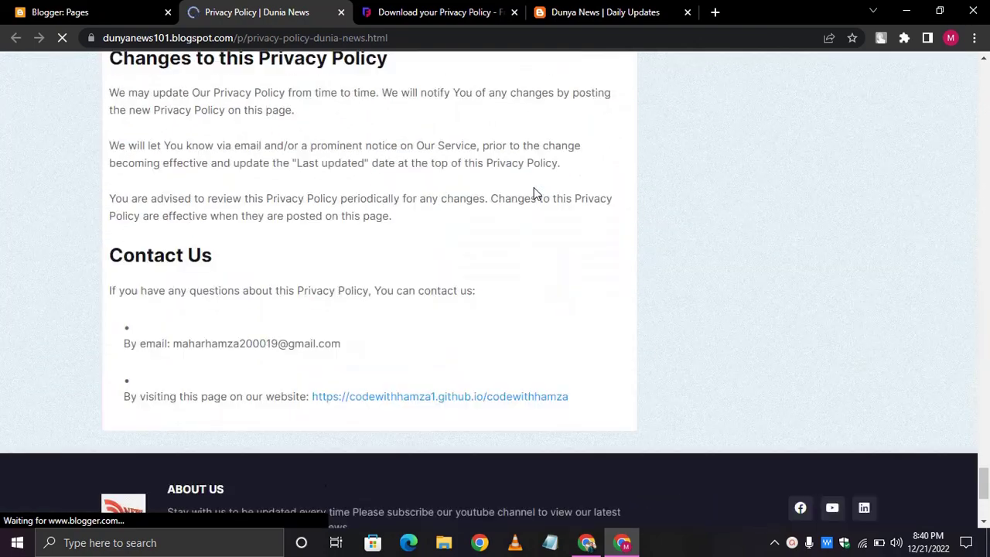
{"action": "scroll", "coordinate": [534, 188], "scroll_direction": "up", "scroll_amount": 20}
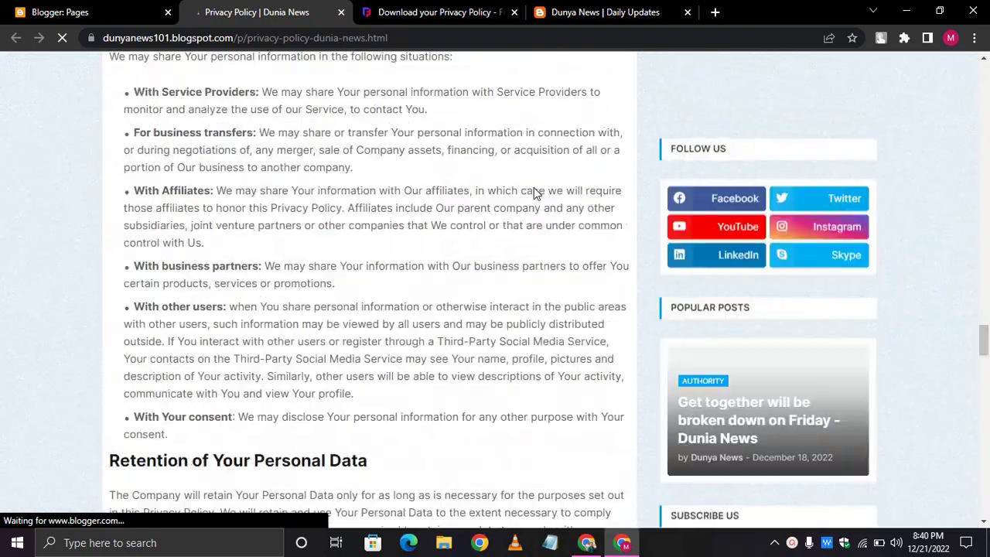
{"action": "scroll", "coordinate": [534, 192], "scroll_direction": "up", "scroll_amount": 15}
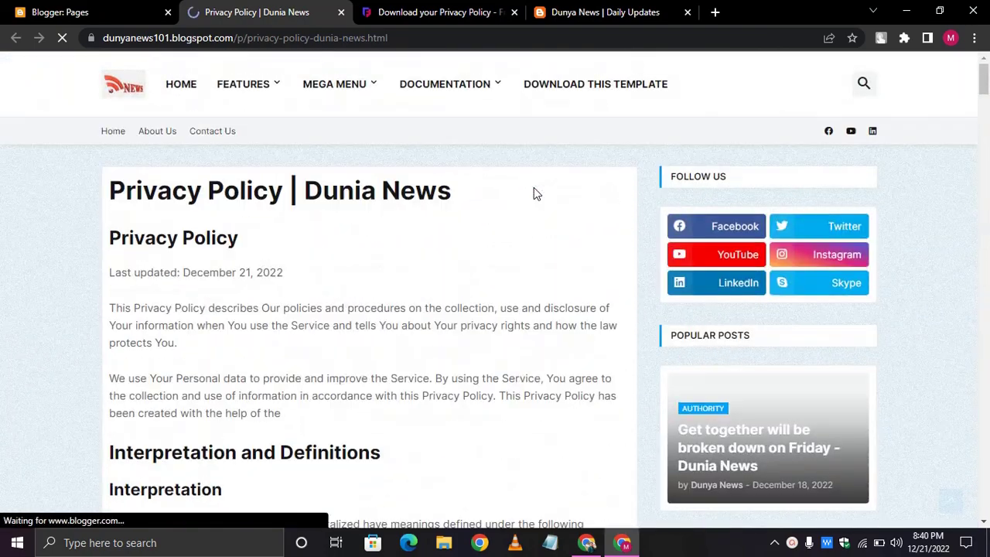
{"action": "scroll", "coordinate": [533, 193], "scroll_direction": "down", "scroll_amount": 20}
{"action": "scroll", "coordinate": [533, 193], "scroll_direction": "down", "scroll_amount": 20}
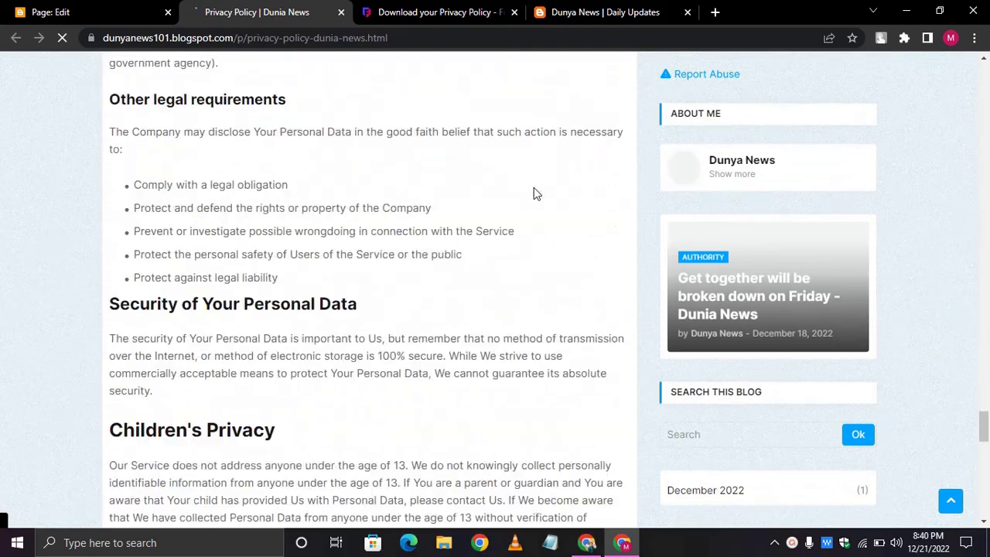
{"action": "scroll", "coordinate": [534, 192], "scroll_direction": "up", "scroll_amount": 5}
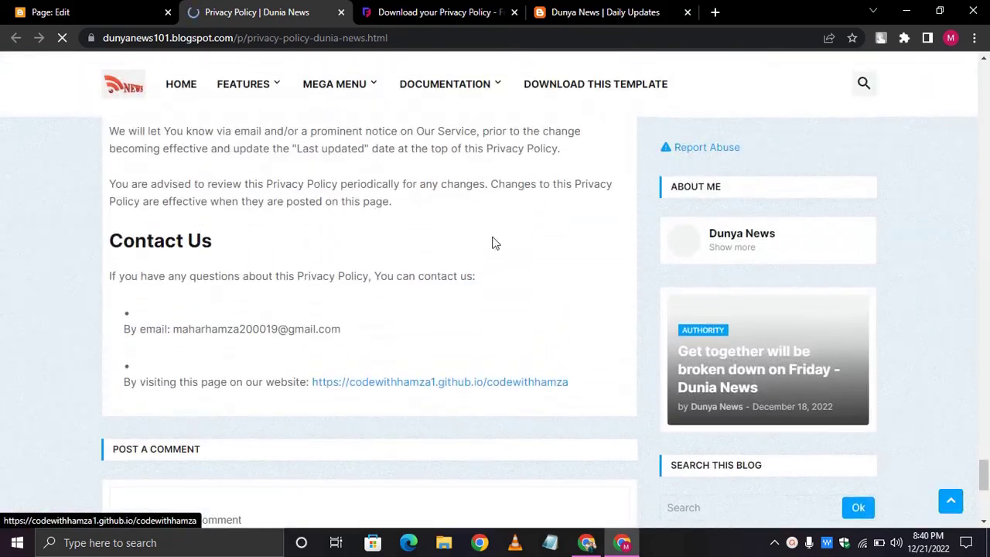
{"action": "scroll", "coordinate": [427, 309], "scroll_direction": "up", "scroll_amount": 20}
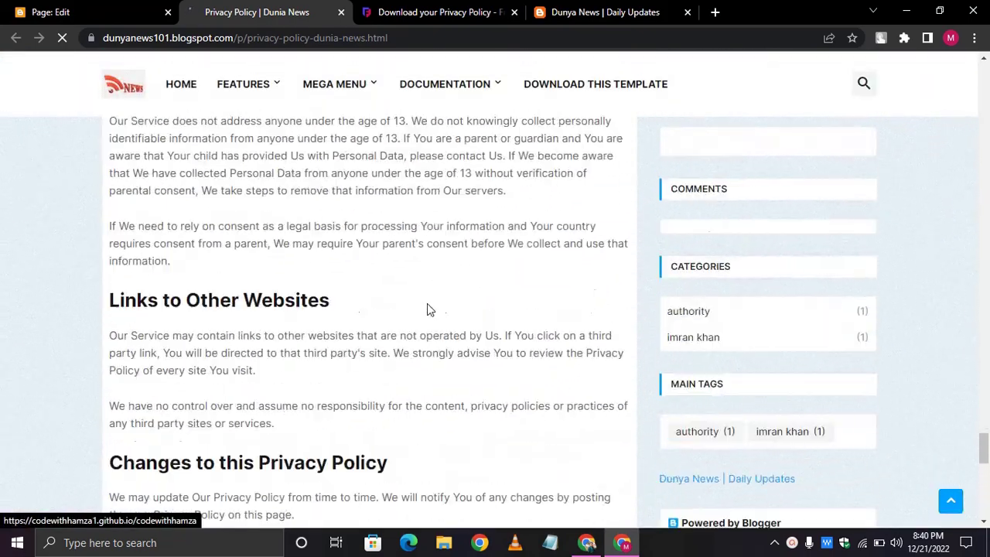
{"action": "scroll", "coordinate": [428, 308], "scroll_direction": "up", "scroll_amount": 15}
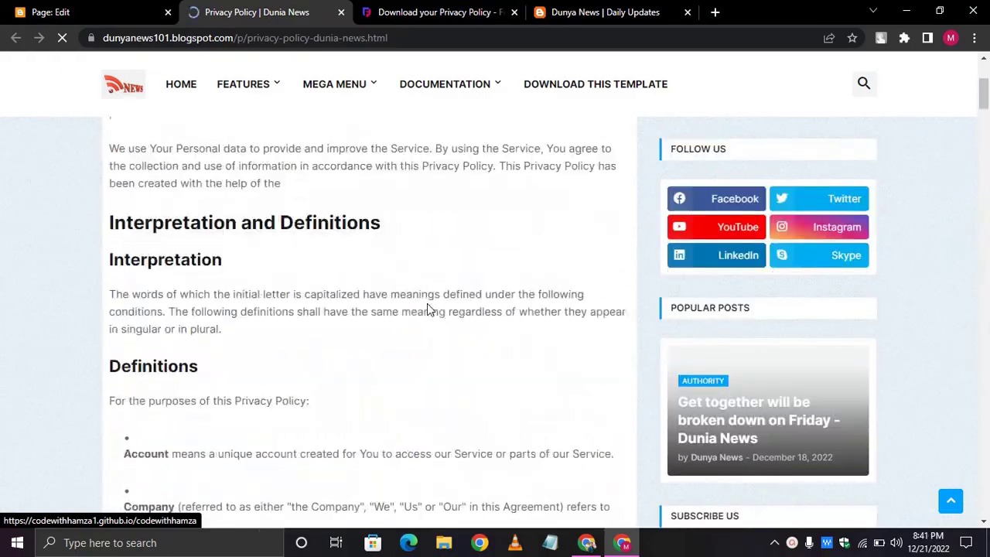
{"action": "scroll", "coordinate": [428, 308], "scroll_direction": "down", "scroll_amount": 12}
{"action": "scroll", "coordinate": [427, 304], "scroll_direction": "down", "scroll_amount": 20}
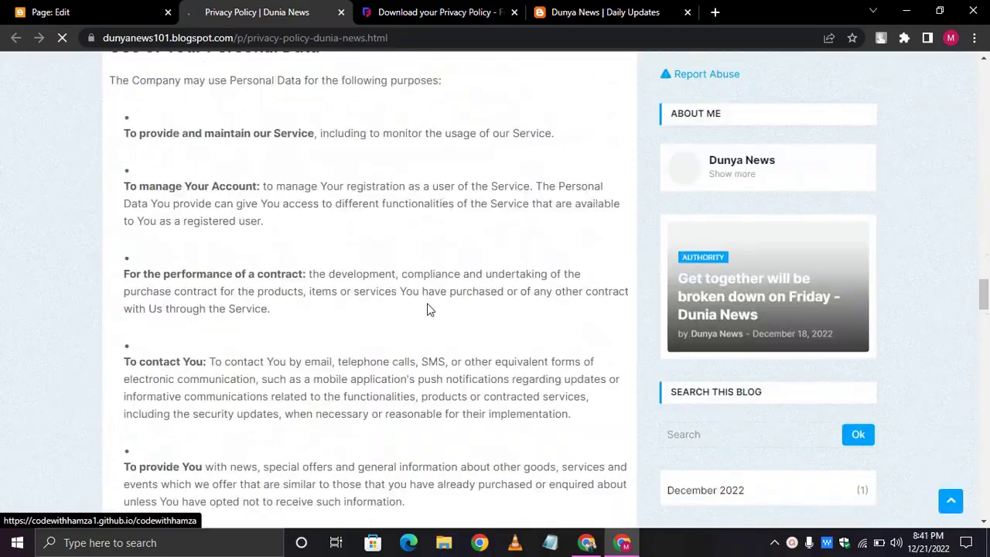
{"action": "scroll", "coordinate": [427, 307], "scroll_direction": "down", "scroll_amount": 5}
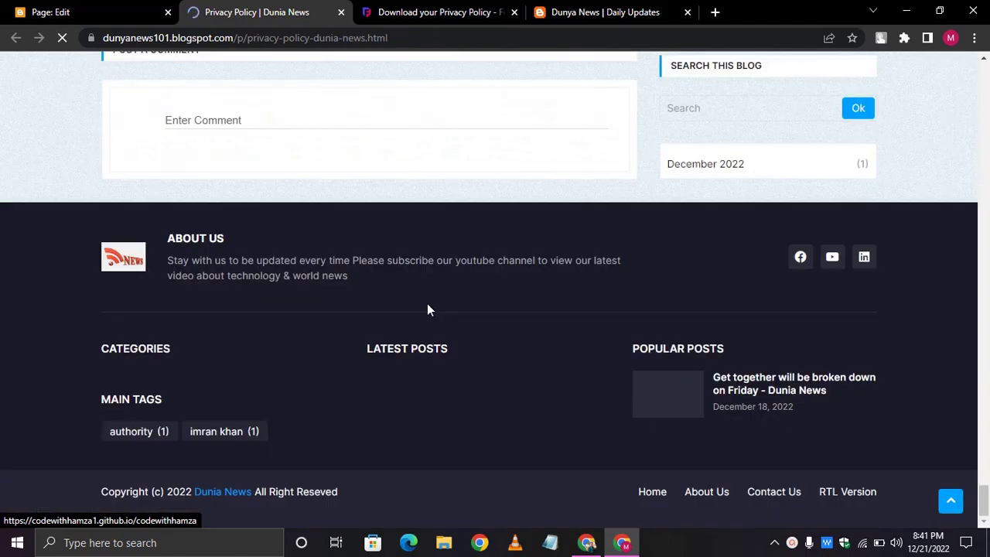
{"action": "scroll", "coordinate": [427, 307], "scroll_direction": "up", "scroll_amount": 20}
{"action": "scroll", "coordinate": [427, 303], "scroll_direction": "up", "scroll_amount": 10}
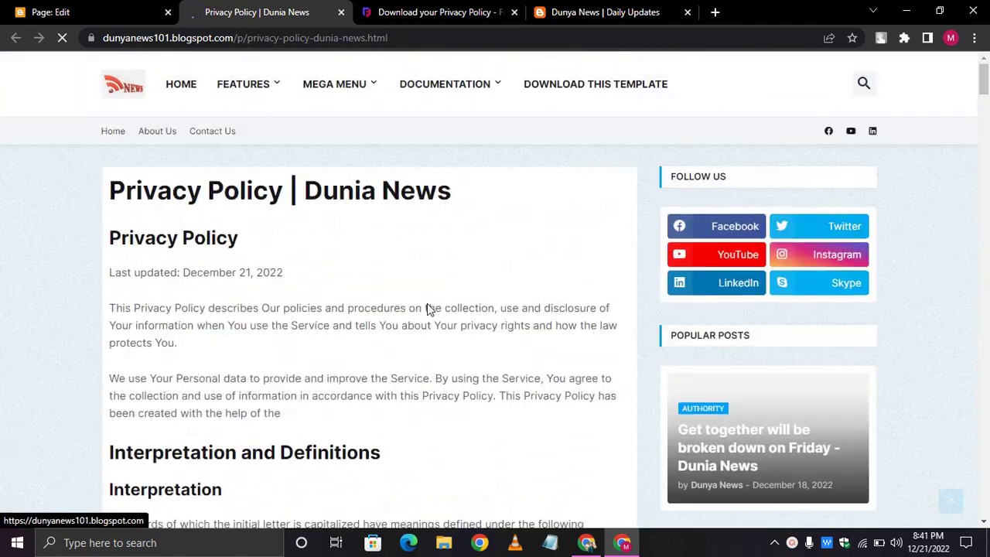
- Recheck the live privacy page, then return to the blank new page editor
{"action": "left_click", "coordinate": [93, 11]}
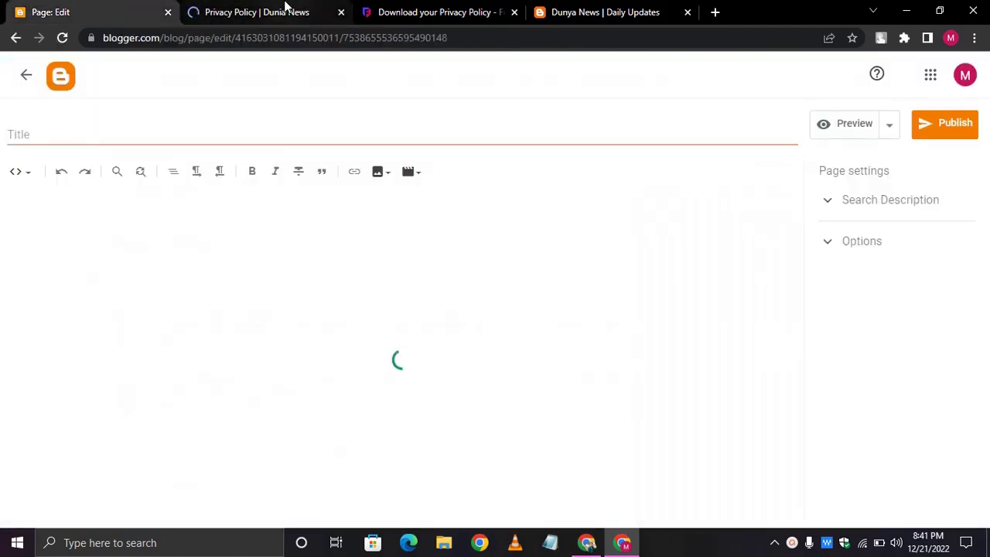
{"action": "left_click", "coordinate": [284, 9]}
{"action": "scroll", "coordinate": [364, 321], "scroll_direction": "down", "scroll_amount": 10}
{"action": "scroll", "coordinate": [366, 321], "scroll_direction": "down", "scroll_amount": 15}
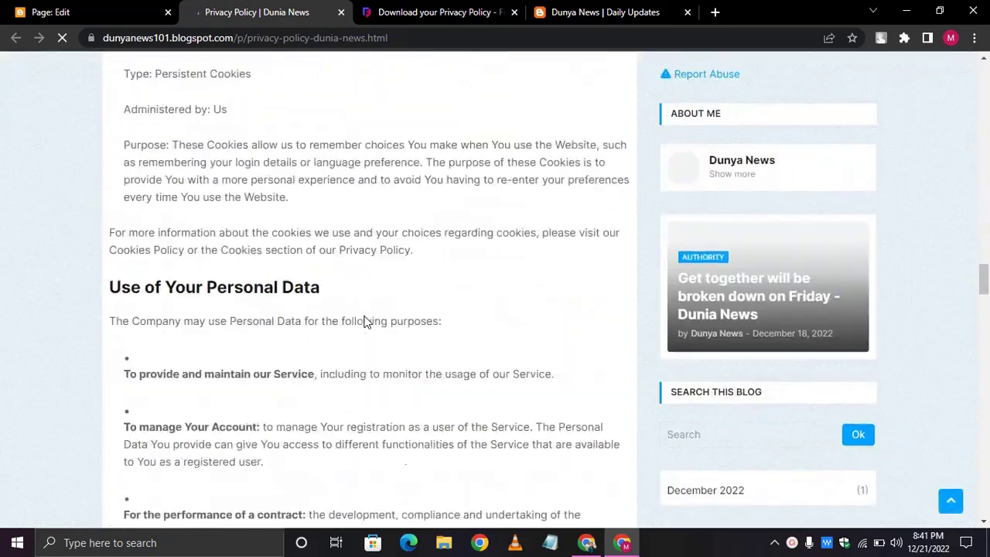
{"action": "scroll", "coordinate": [367, 322], "scroll_direction": "up", "scroll_amount": 4}
{"action": "scroll", "coordinate": [367, 322], "scroll_direction": "up", "scroll_amount": 20}
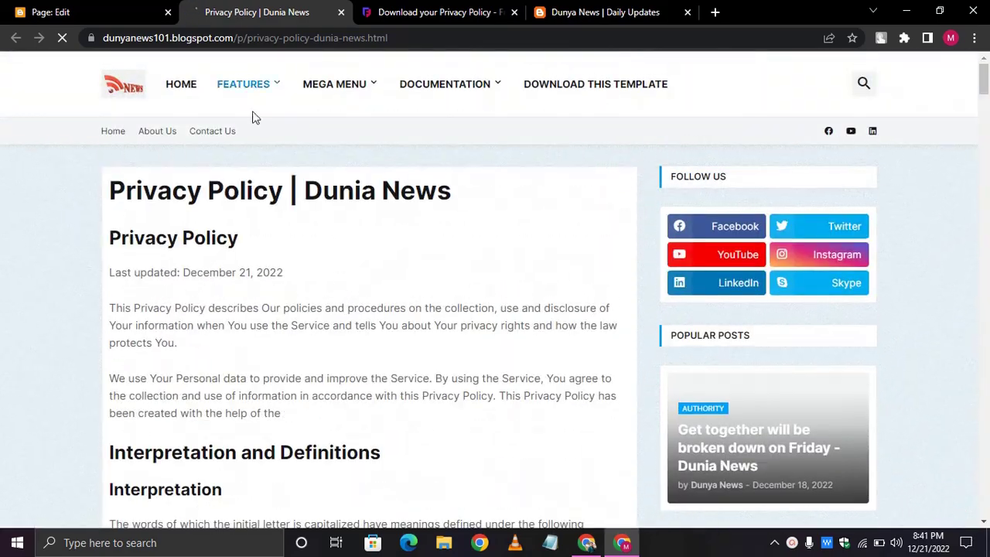
{"action": "key", "text": "ctrl+shift+Tab"}
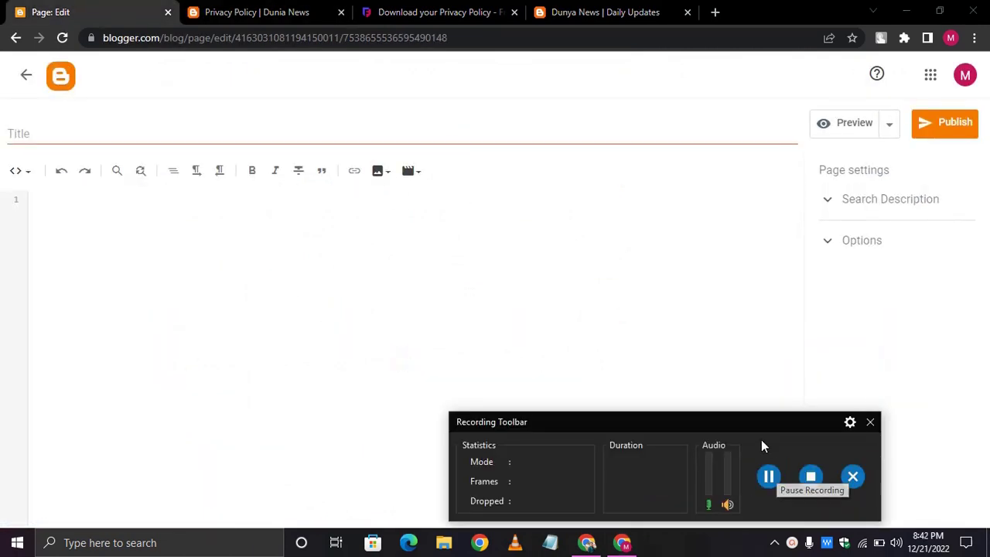
- Search Google for 'google forms' in a new tab
{"action": "left_click", "coordinate": [716, 12]}
{"action": "type", "text": "google form"}
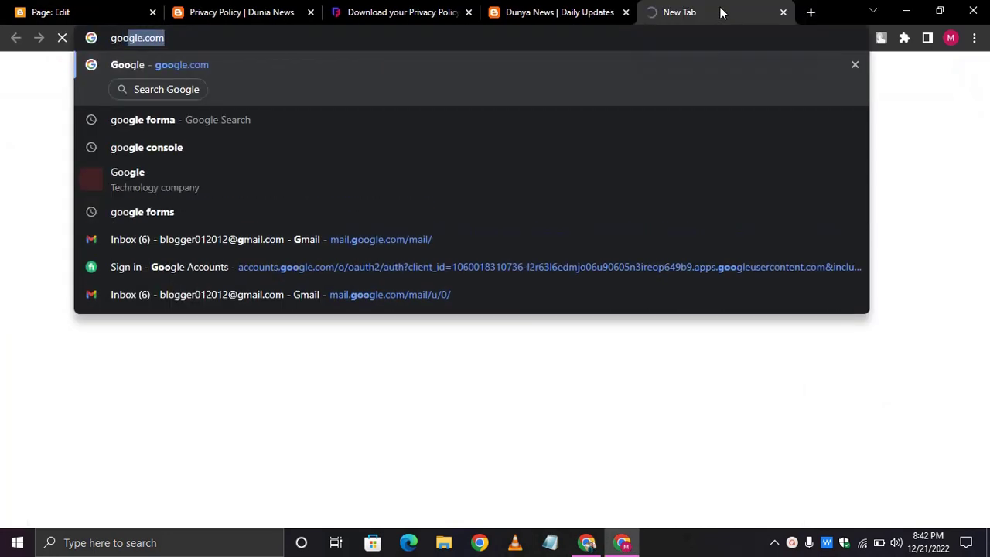
{"action": "type", "text": "s"}
{"action": "key", "text": "Return"}
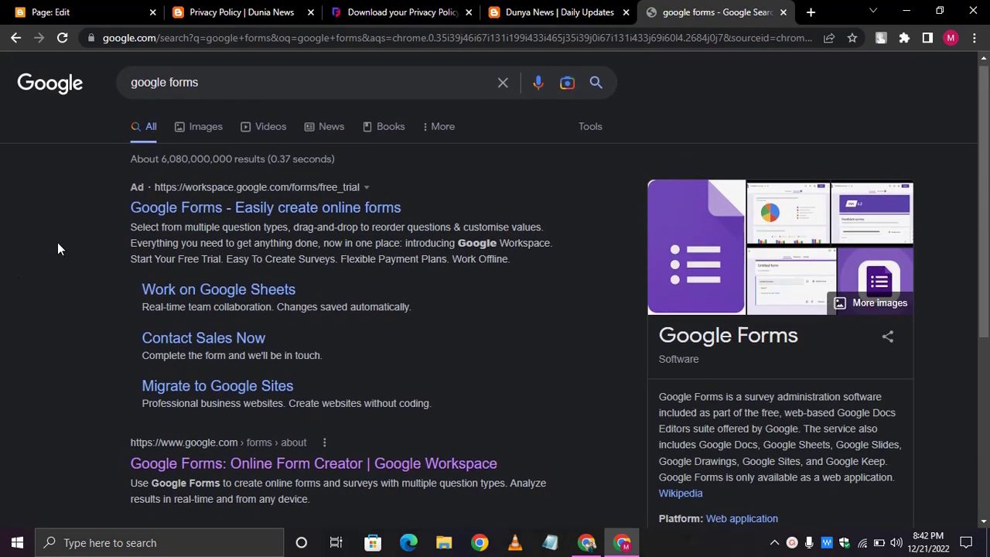
{"action": "scroll", "coordinate": [15, 390], "scroll_direction": "down", "scroll_amount": 2}
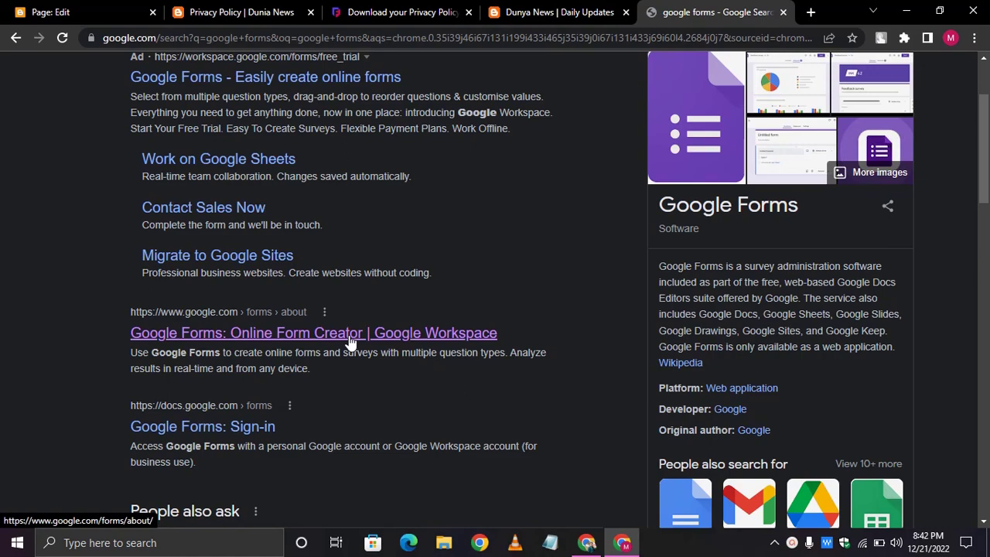
- Open the Google Forms about page from the results, then return to the Blogger editor
{"action": "left_click_drag", "start_coordinate": [561, 12], "coordinate": [586, 10]}
{"action": "left_click", "coordinate": [591, 9]}
{"action": "left_click", "coordinate": [735, 9]}
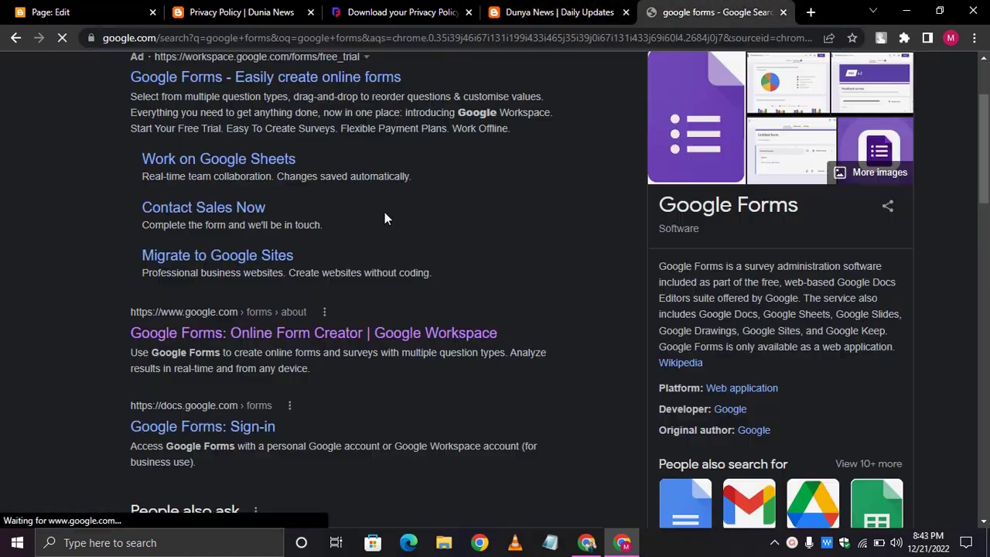
{"action": "scroll", "coordinate": [374, 215], "scroll_direction": "down", "scroll_amount": 3}
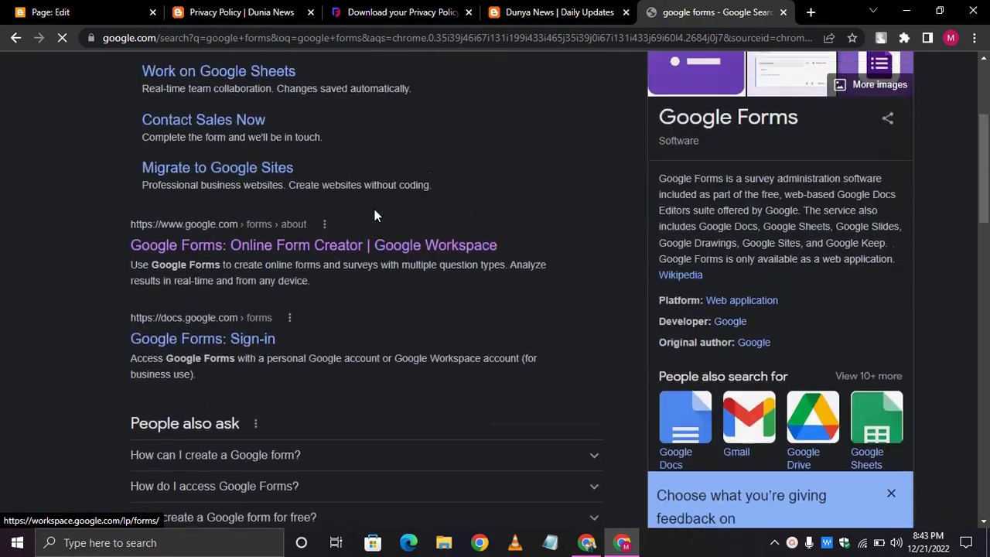
{"action": "left_click", "coordinate": [375, 212]}
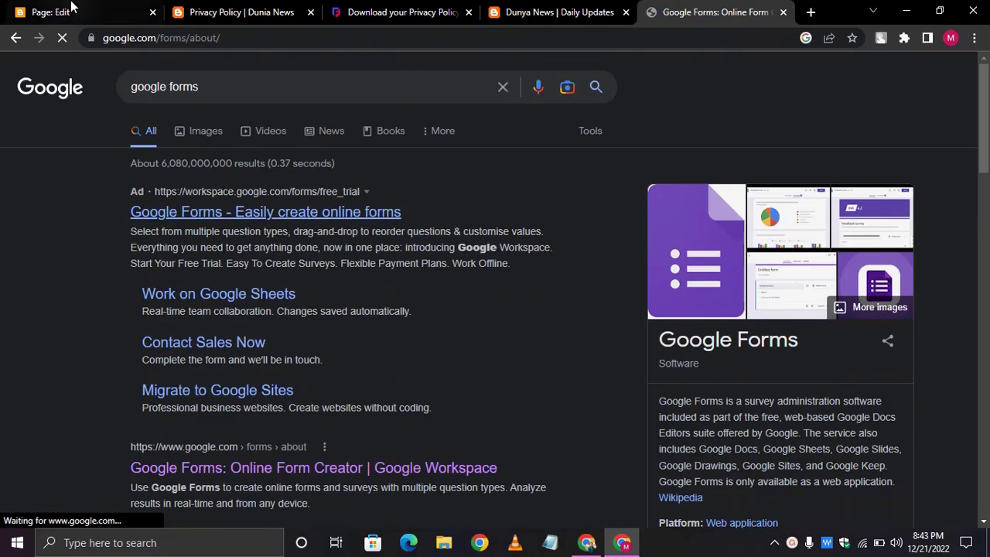
{"action": "left_click_drag", "start_coordinate": [72, 7], "coordinate": [116, 7]}
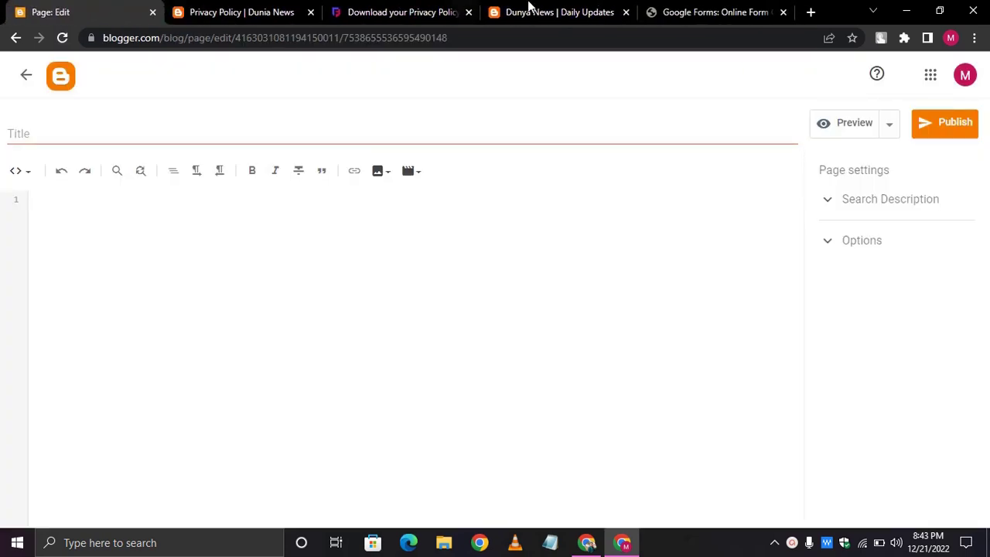
- Switch to the Google Forms tab and go into Forms to open the Contact Information form
{"action": "left_click", "coordinate": [674, 9]}
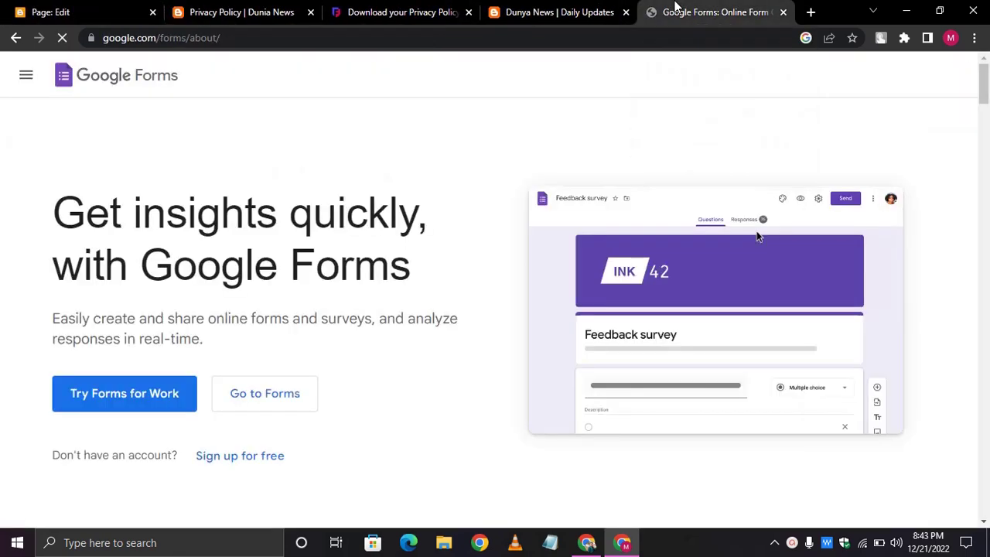
{"action": "scroll", "coordinate": [162, 322], "scroll_direction": "up", "scroll_amount": 2}
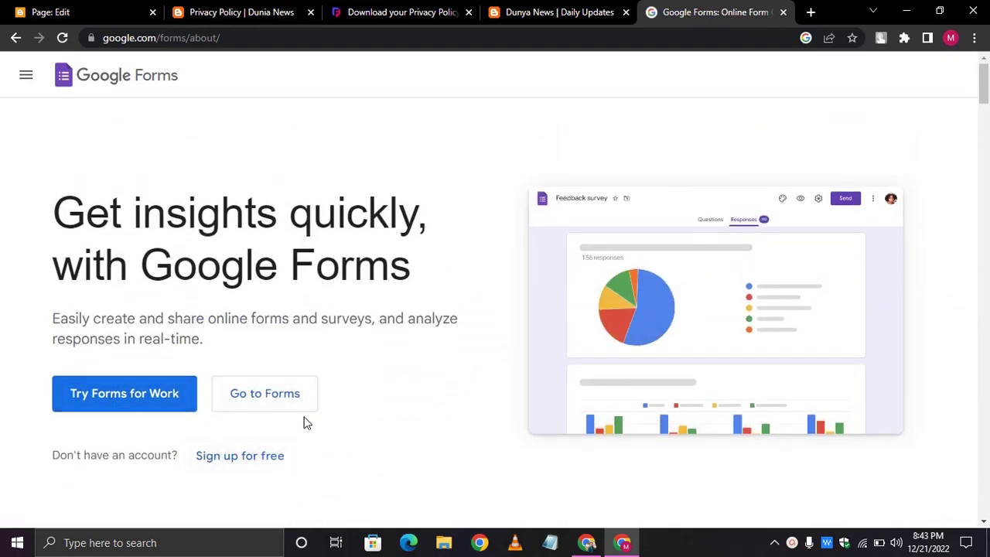
{"action": "left_click", "coordinate": [279, 397]}
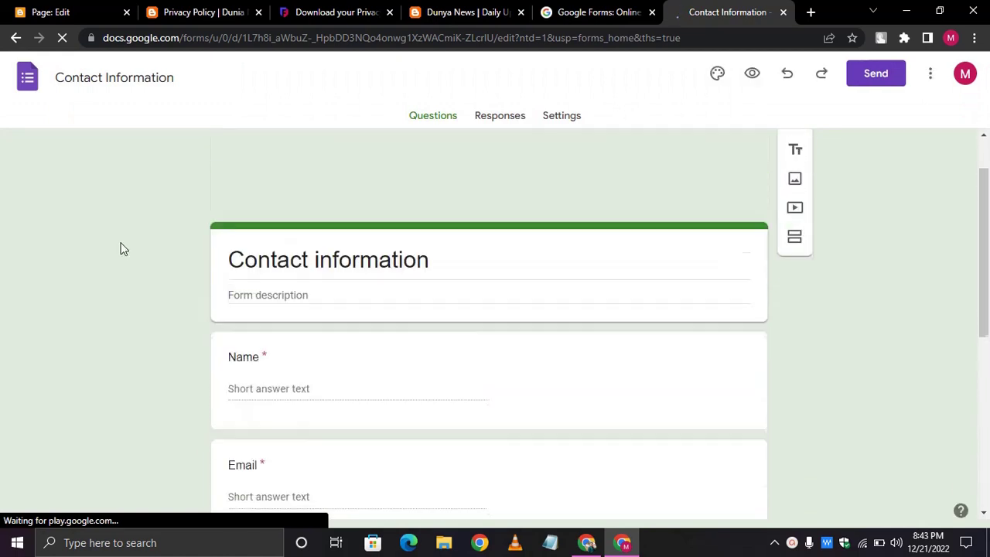
- Close the extra loading tab and dismiss a stray context menu in the form
{"action": "scroll", "coordinate": [120, 249], "scroll_direction": "down", "scroll_amount": 5}
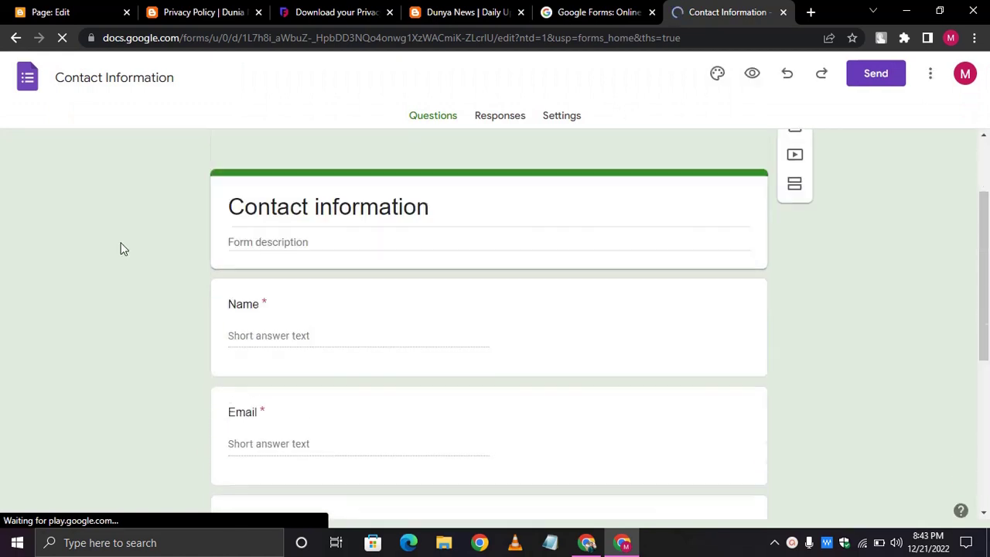
{"action": "scroll", "coordinate": [122, 248], "scroll_direction": "down", "scroll_amount": 3}
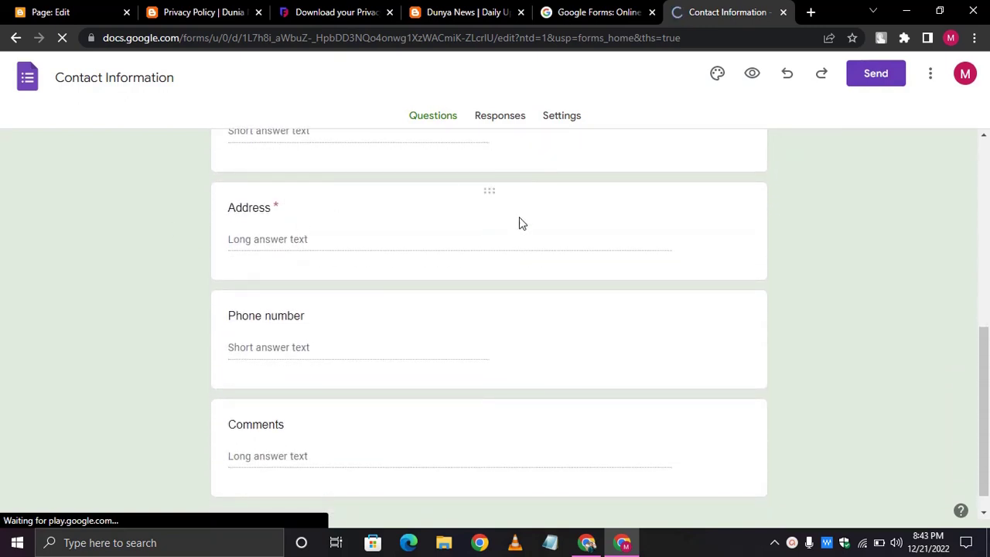
{"action": "right_click", "coordinate": [474, 208]}
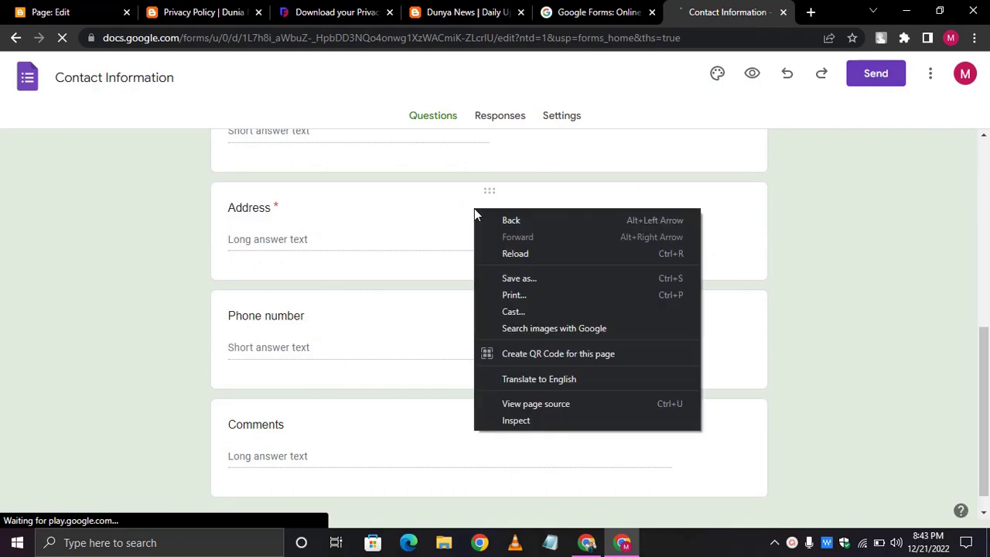
{"action": "left_click", "coordinate": [96, 273]}
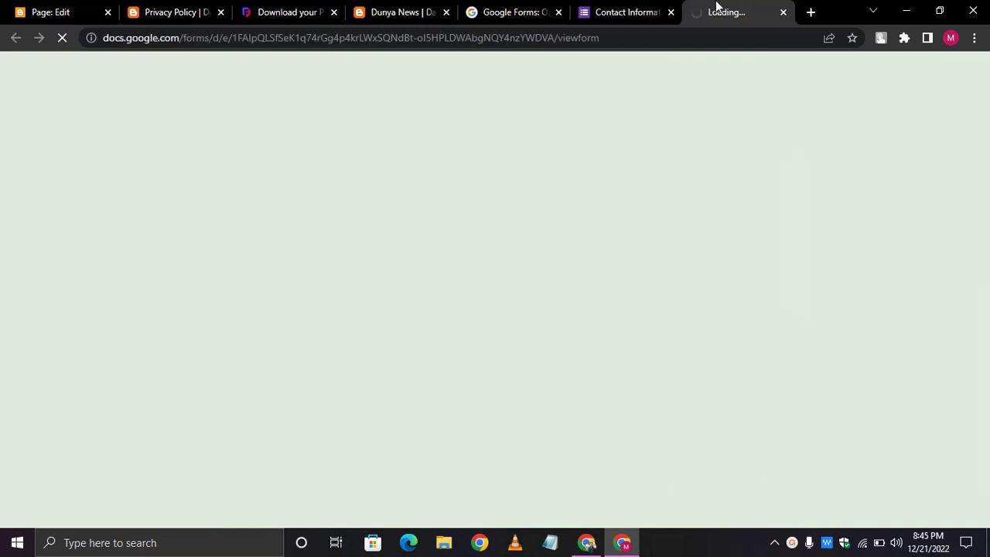
{"action": "left_click", "coordinate": [783, 11]}
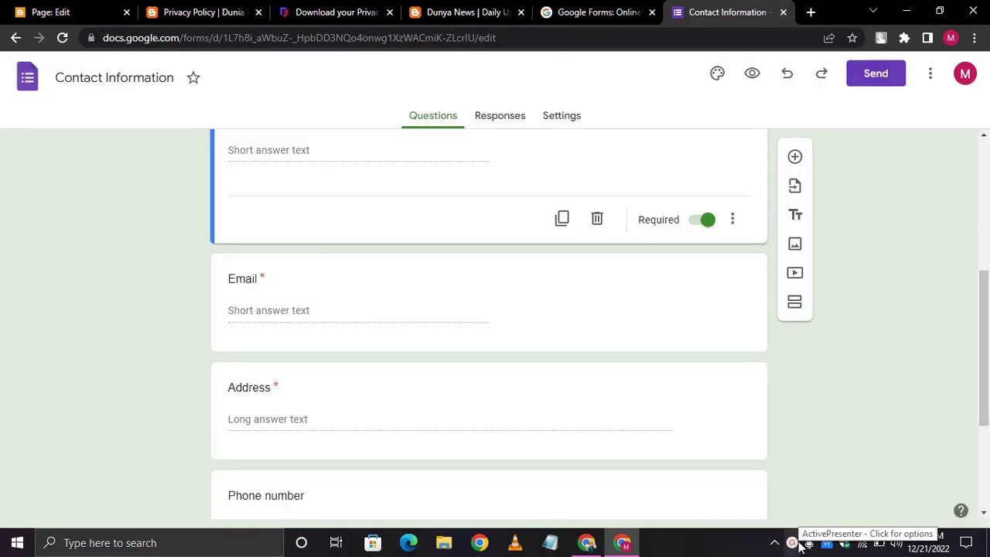
{"action": "left_click", "coordinate": [793, 542]}
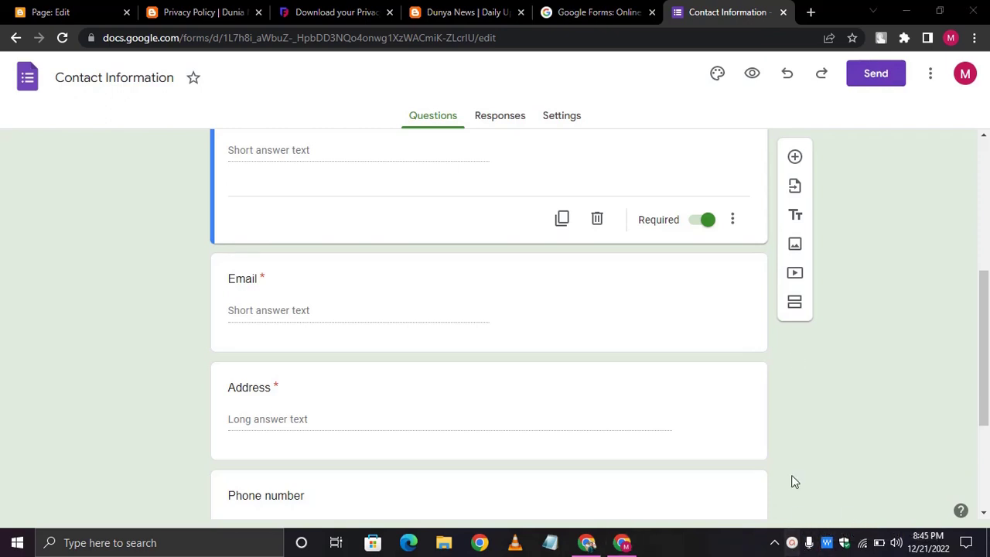
{"action": "left_click", "coordinate": [792, 546]}
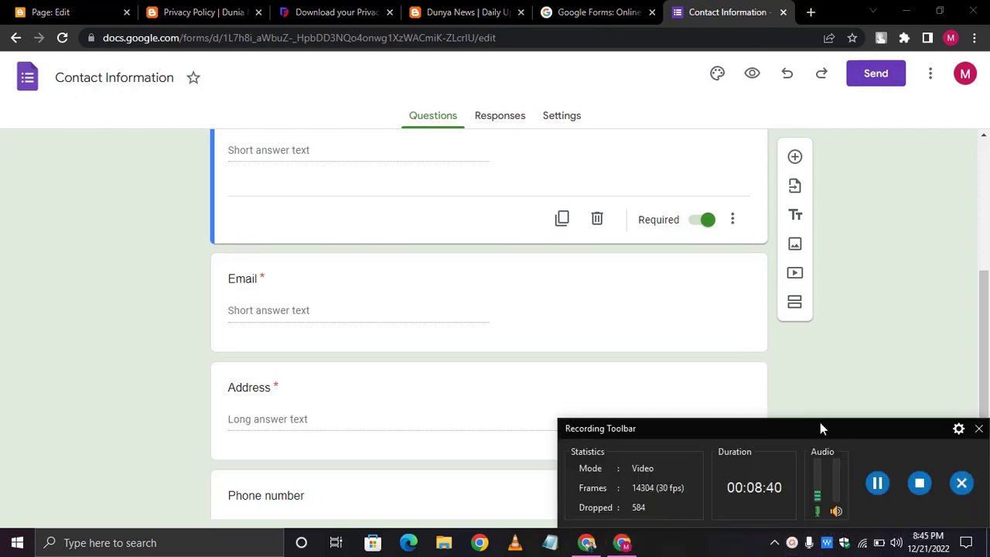
{"action": "left_click", "coordinate": [792, 312]}
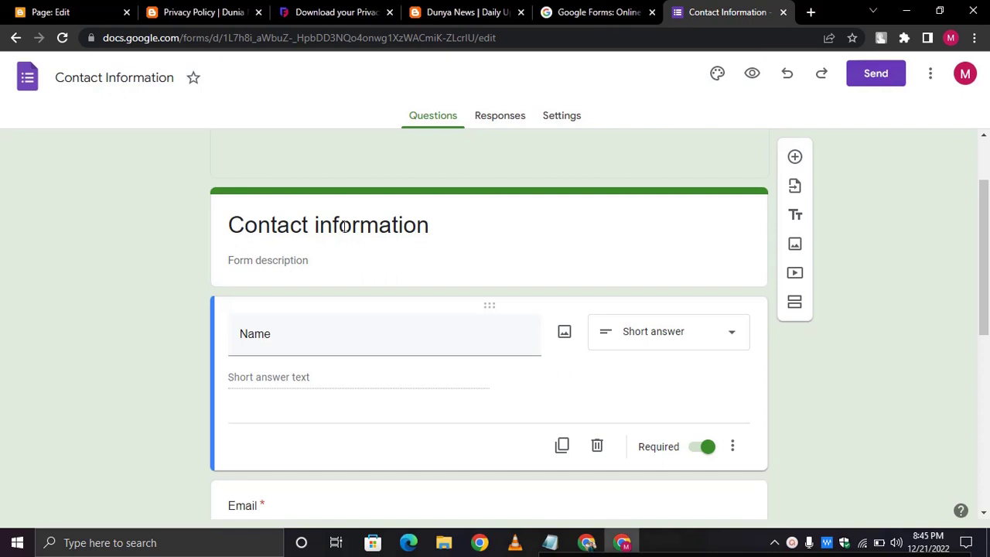
- Retitle the form 'Contact Us'
{"action": "left_click", "coordinate": [342, 225]}
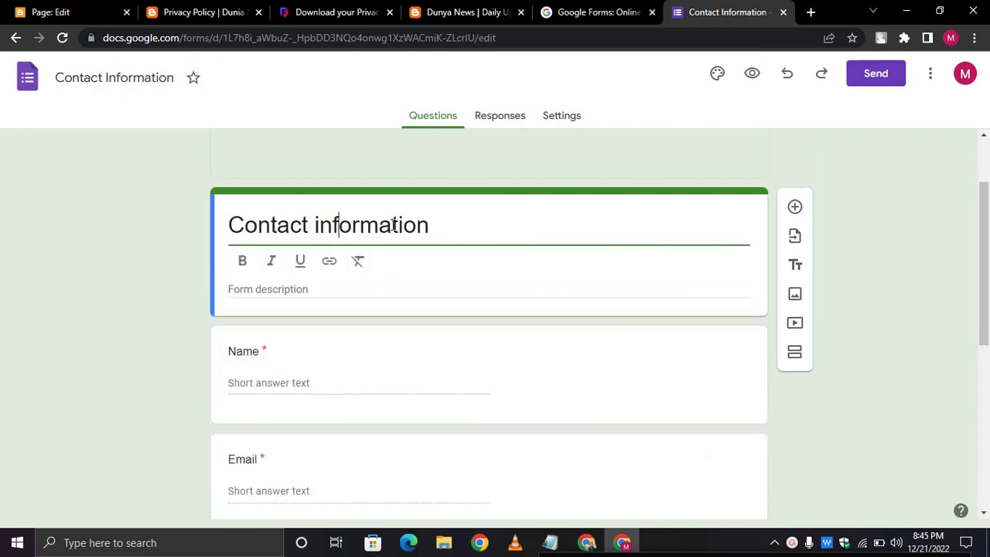
{"action": "triple_click", "coordinate": [447, 223]}
{"action": "type", "text": "Contact"}
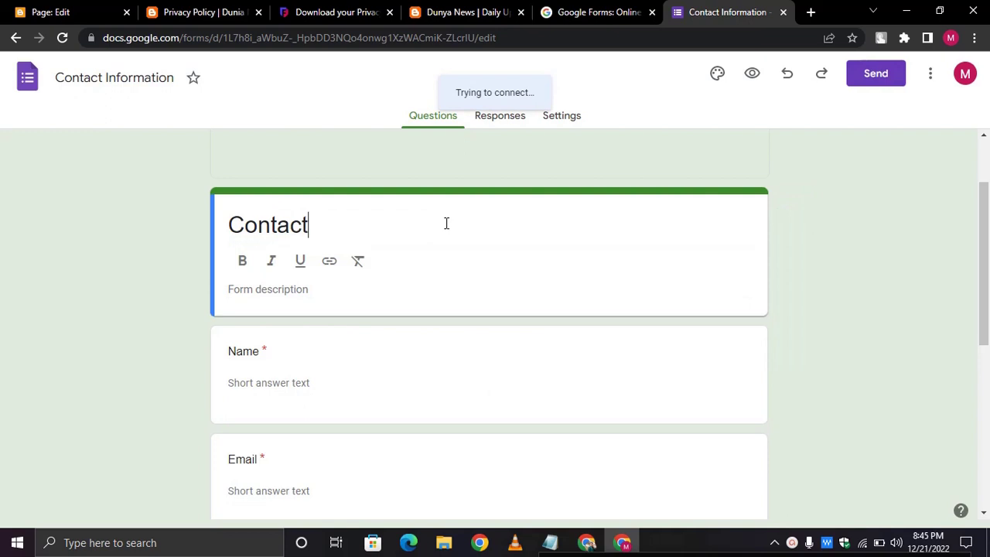
{"action": "key", "text": "Tab"}
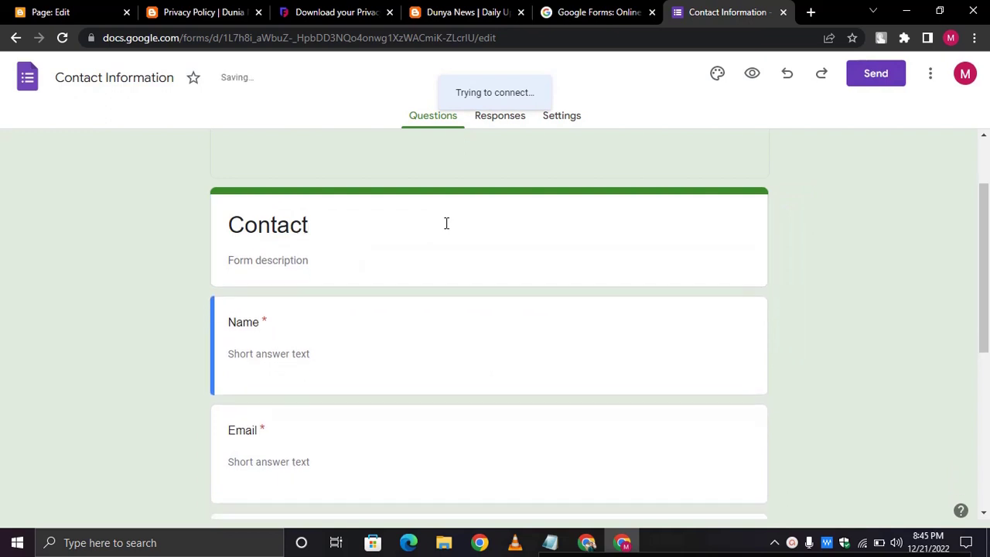
{"action": "left_click", "coordinate": [337, 225]}
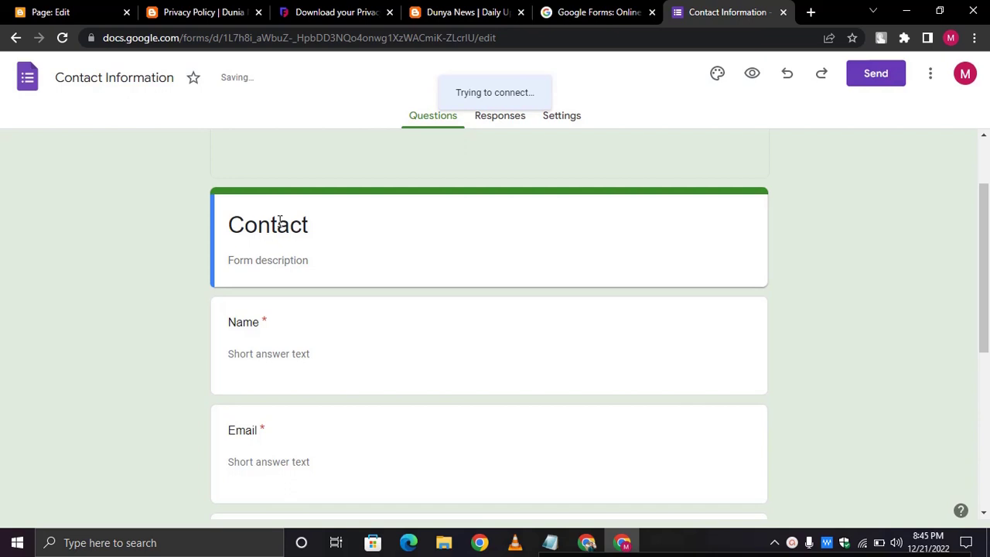
{"action": "scroll", "coordinate": [348, 314], "scroll_direction": "down", "scroll_amount": 4}
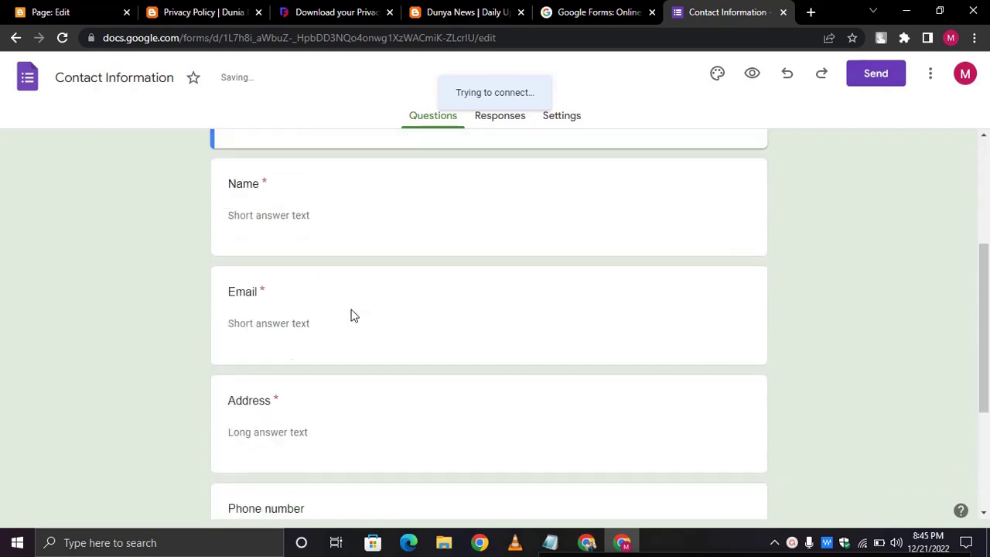
{"action": "scroll", "coordinate": [350, 315], "scroll_direction": "down", "scroll_amount": 1}
{"action": "scroll", "coordinate": [350, 315], "scroll_direction": "up", "scroll_amount": 10}
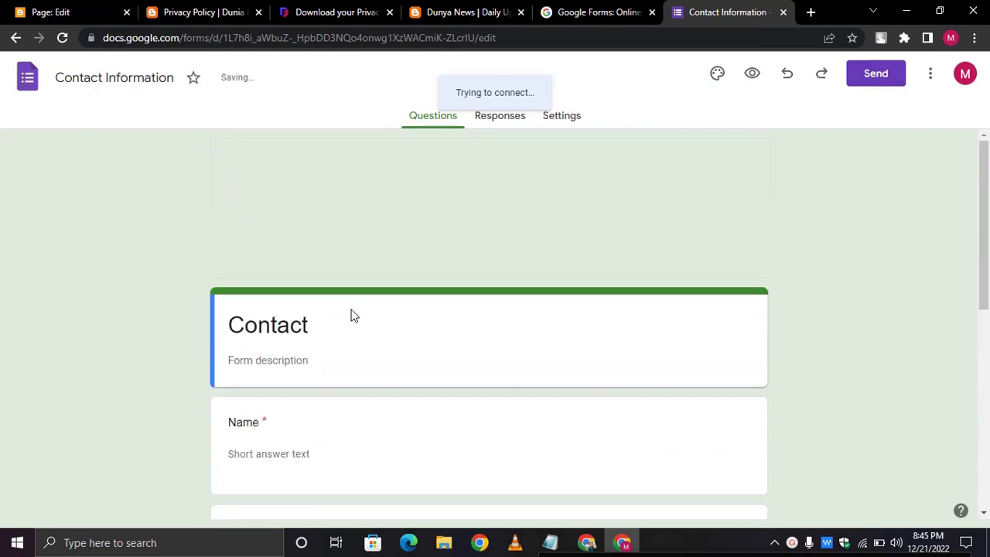
{"action": "scroll", "coordinate": [350, 315], "scroll_direction": "down", "scroll_amount": 10}
{"action": "scroll", "coordinate": [350, 315], "scroll_direction": "up", "scroll_amount": 6}
{"action": "left_click", "coordinate": [350, 315]}
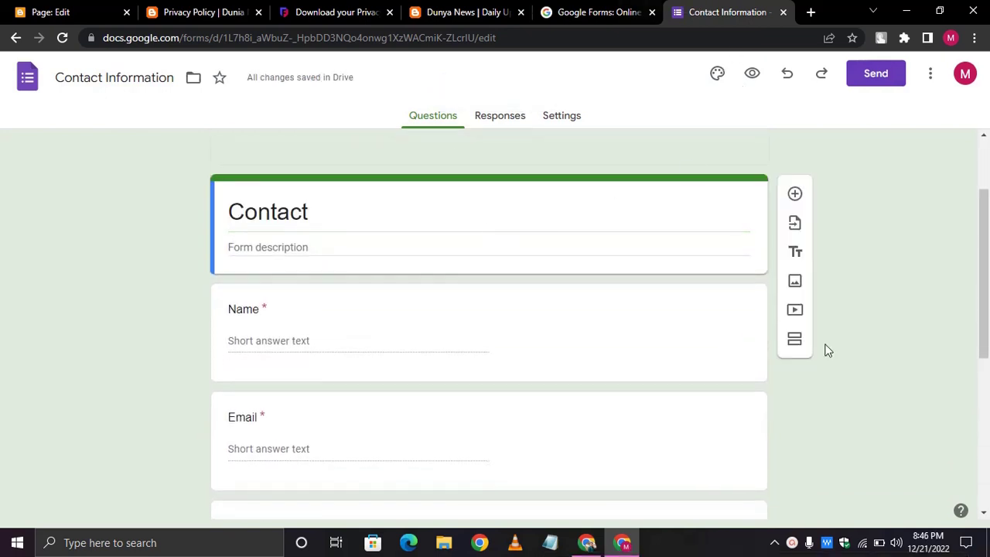
{"action": "key", "text": "ctrl+shift+p"}
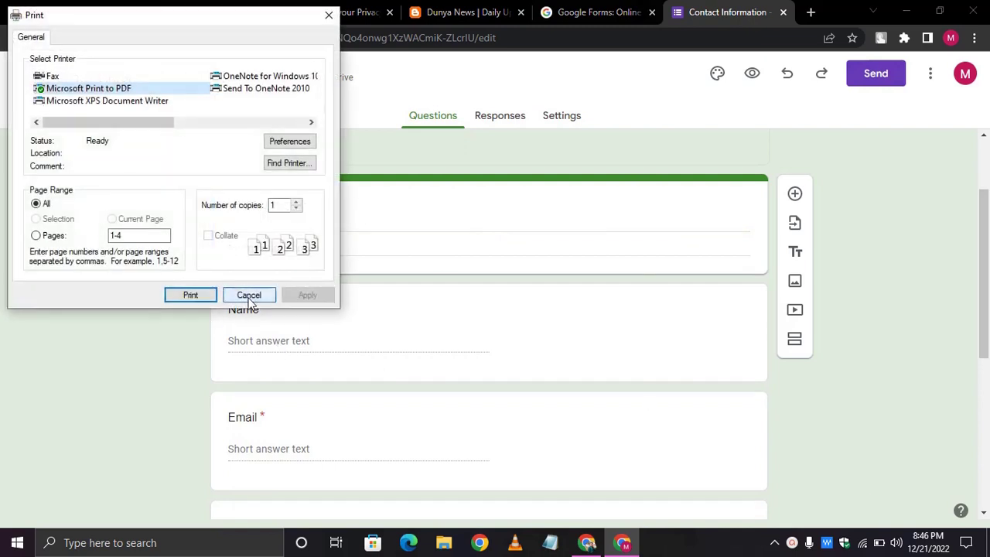
{"action": "left_click", "coordinate": [248, 295]}
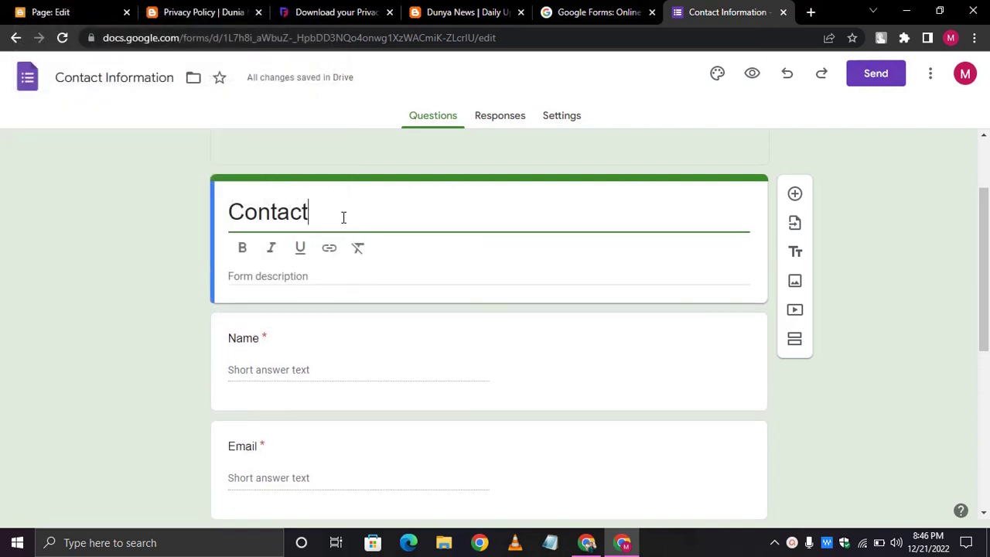
{"action": "type", "text": "Us"}
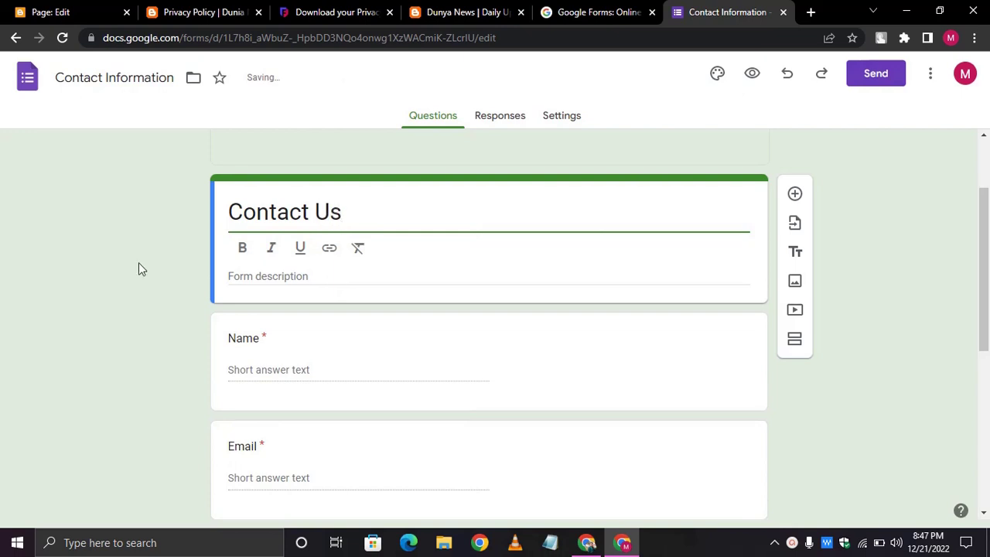
- Start the form description with 'W'll never share your infor'
{"action": "left_click", "coordinate": [138, 268]}
{"action": "scroll", "coordinate": [138, 268], "scroll_direction": "down", "scroll_amount": 1}
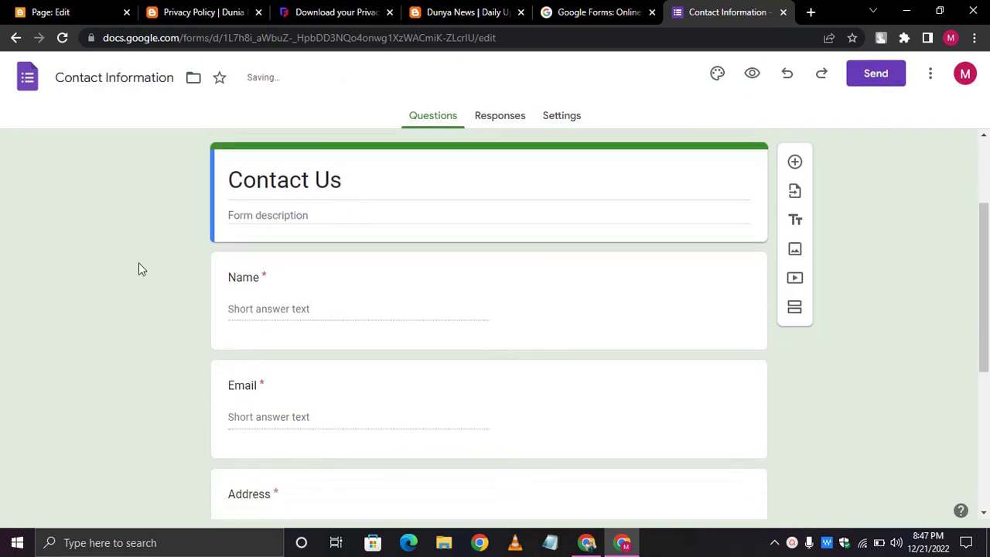
{"action": "left_click", "coordinate": [320, 212]}
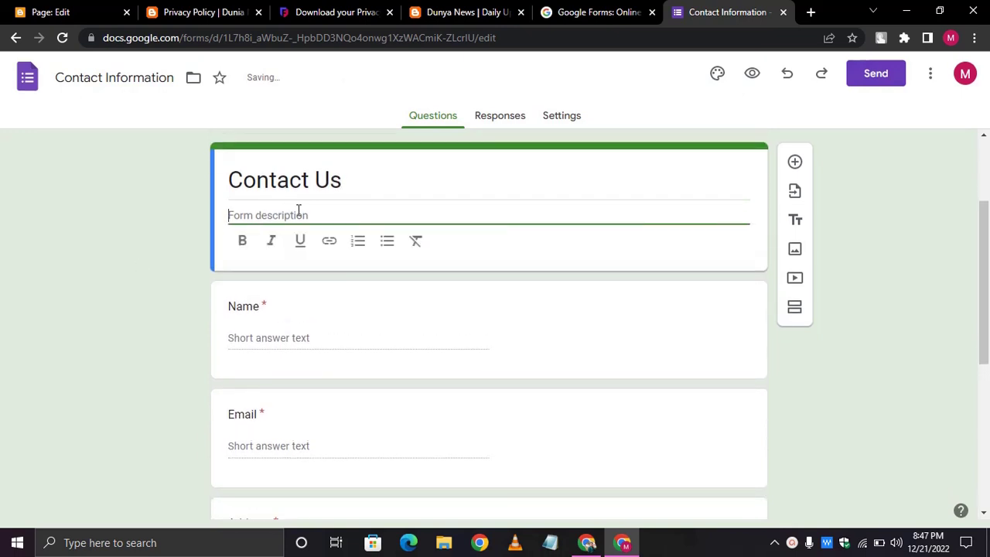
{"action": "type", "text": "W'll never share your in"}
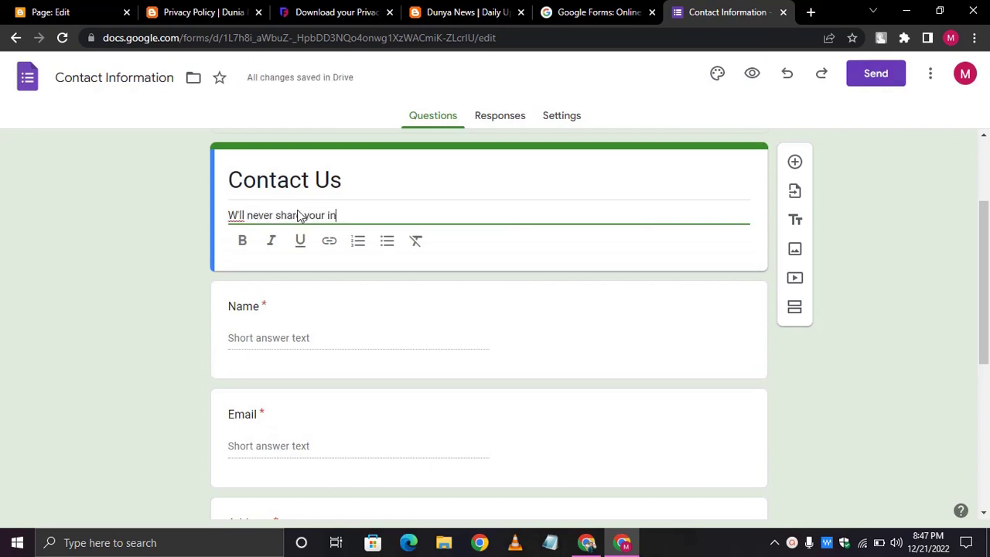
{"action": "type", "text": "formation to any on"}
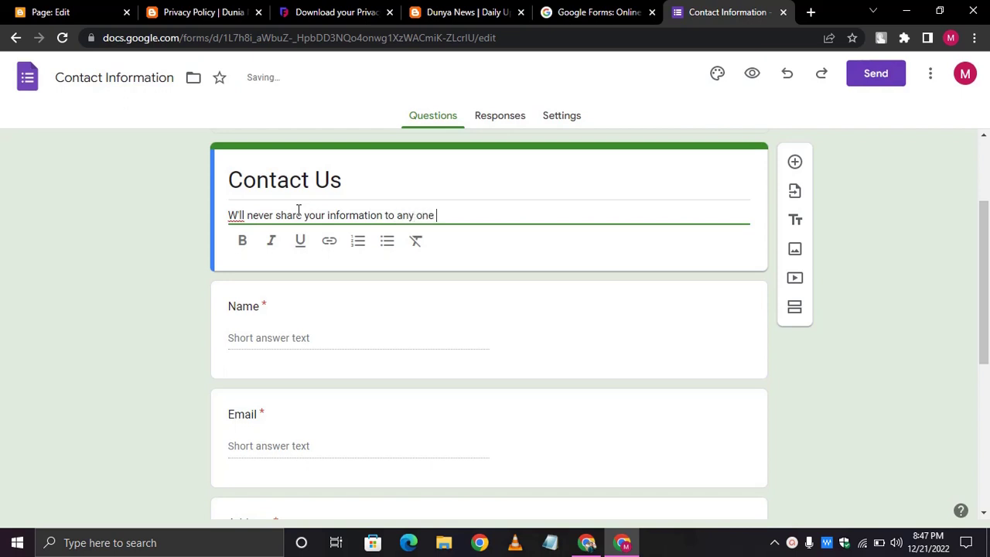
- Finish the description 'W'll never share your information to any one else'
{"action": "type", "text": "else"}
{"action": "left_click", "coordinate": [168, 256]}
{"action": "scroll", "coordinate": [168, 256], "scroll_direction": "down", "scroll_amount": 2}
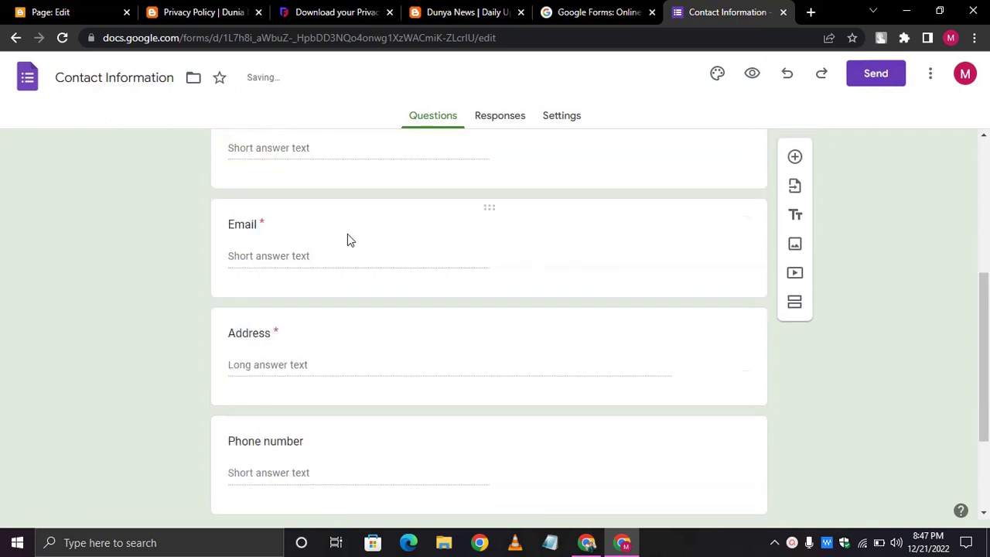
- Delete the Address and Phone number questions from the form
{"action": "left_click", "coordinate": [347, 234]}
{"action": "scroll", "coordinate": [408, 274], "scroll_direction": "down", "scroll_amount": 3}
{"action": "left_click", "coordinate": [441, 226]}
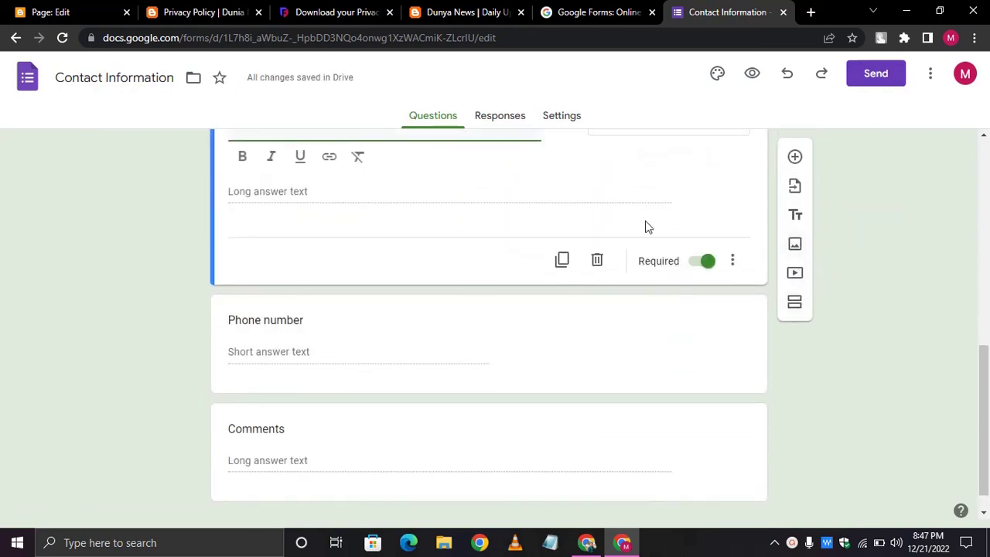
{"action": "left_click", "coordinate": [598, 303]}
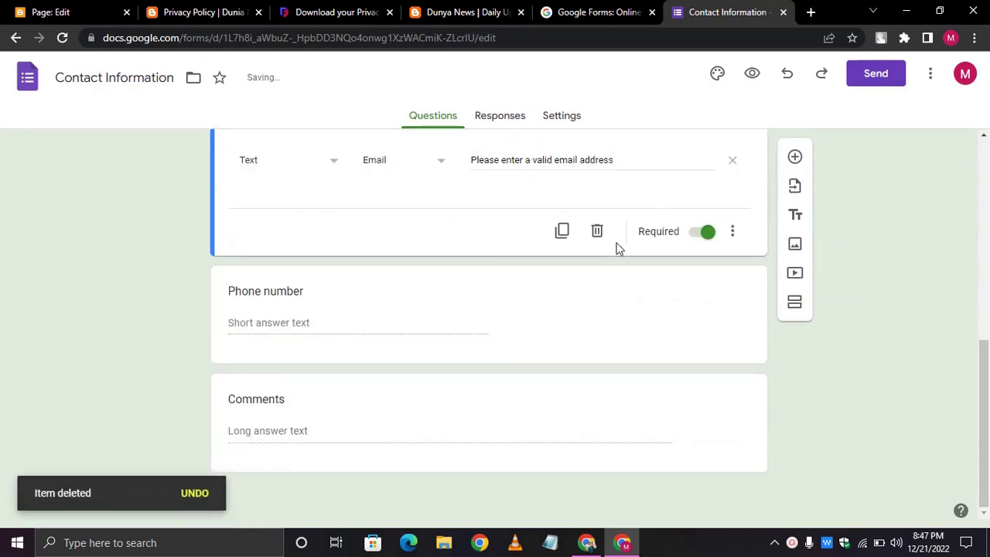
{"action": "left_click", "coordinate": [513, 281]}
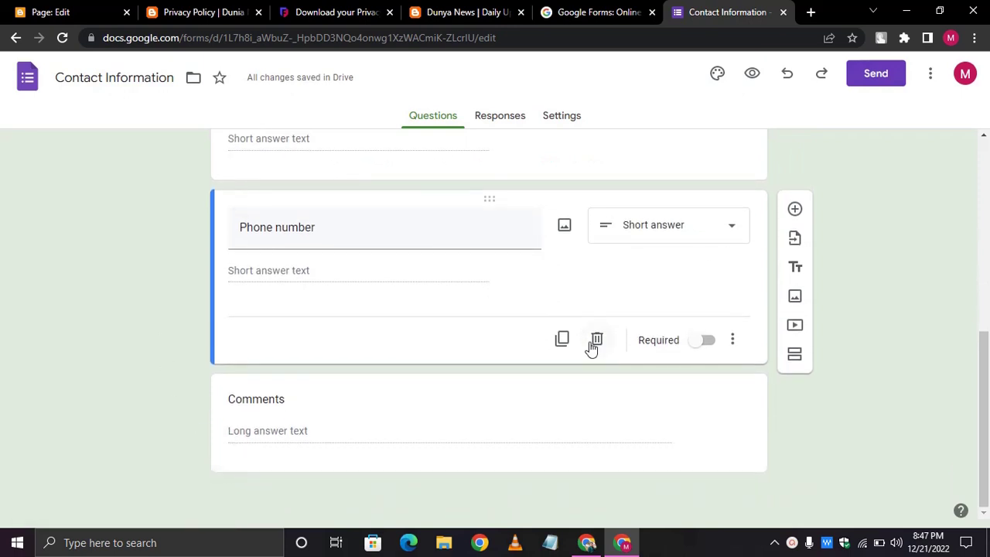
{"action": "left_click", "coordinate": [596, 342]}
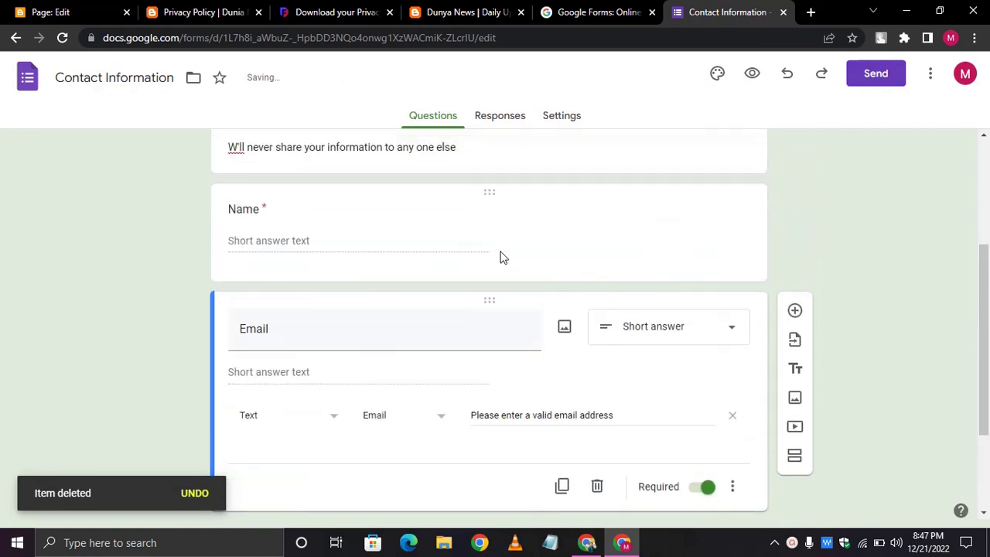
- Make the Comments paragraph question required
{"action": "scroll", "coordinate": [500, 257], "scroll_direction": "up", "scroll_amount": 4}
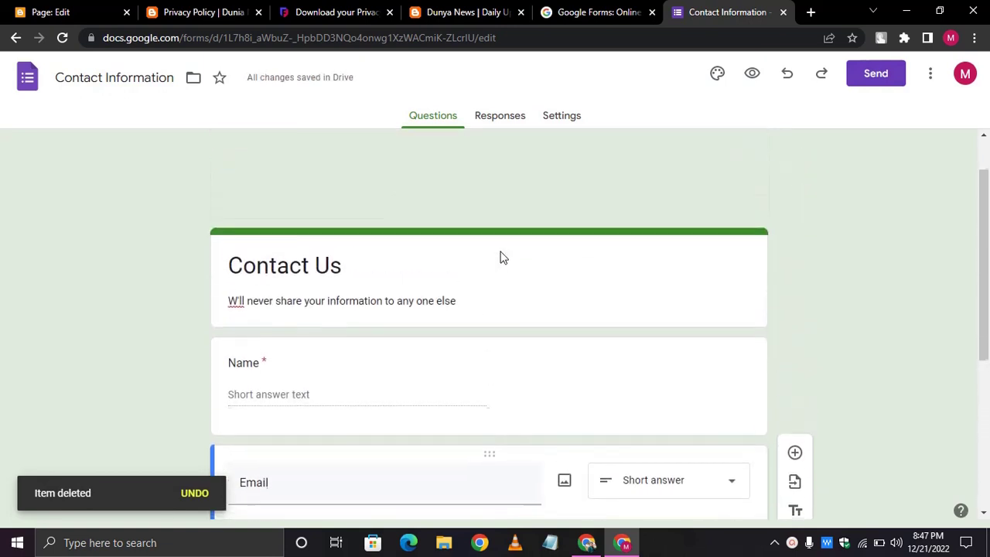
{"action": "scroll", "coordinate": [500, 258], "scroll_direction": "down", "scroll_amount": 4}
{"action": "scroll", "coordinate": [499, 258], "scroll_direction": "up", "scroll_amount": 2}
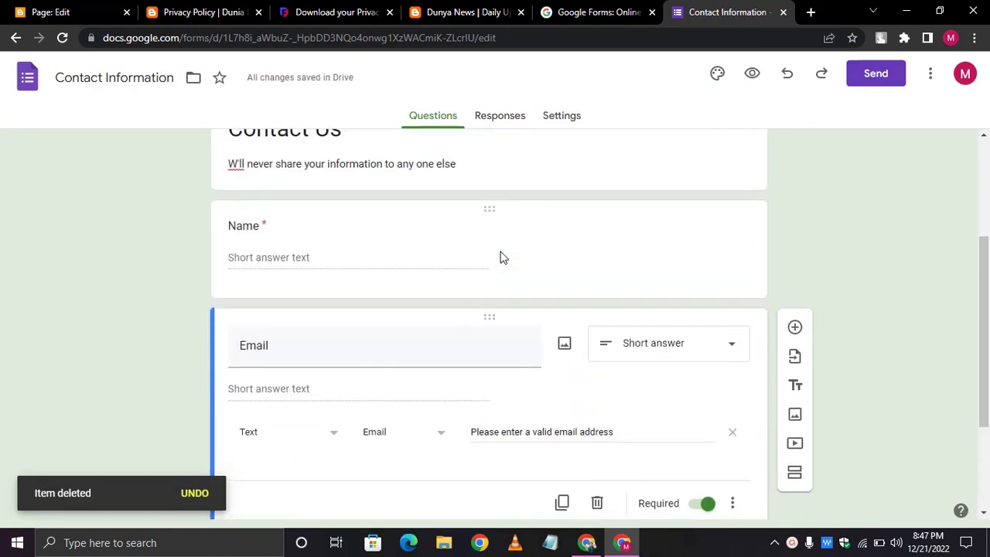
{"action": "scroll", "coordinate": [499, 258], "scroll_direction": "up", "scroll_amount": 3}
{"action": "scroll", "coordinate": [153, 350], "scroll_direction": "down", "scroll_amount": 5}
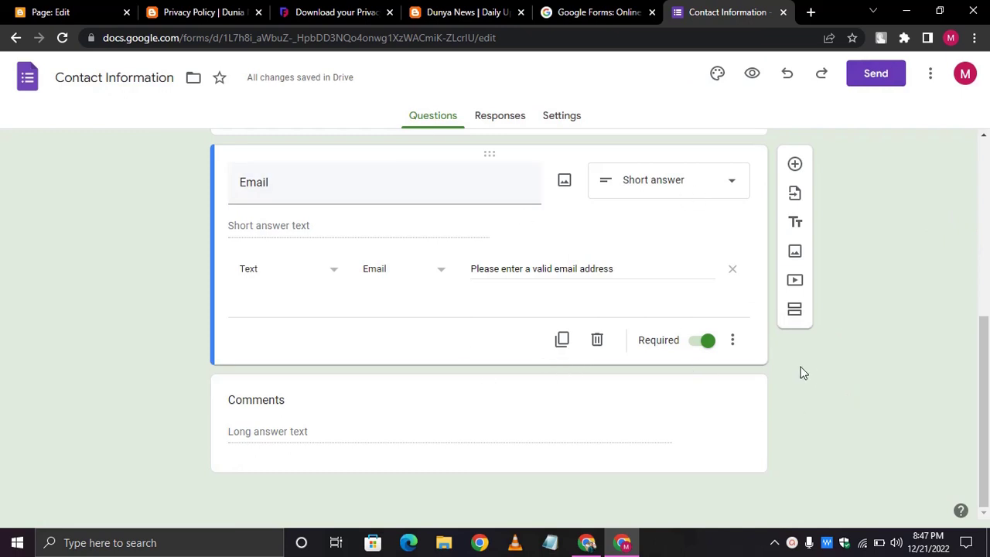
{"action": "left_click", "coordinate": [627, 422]}
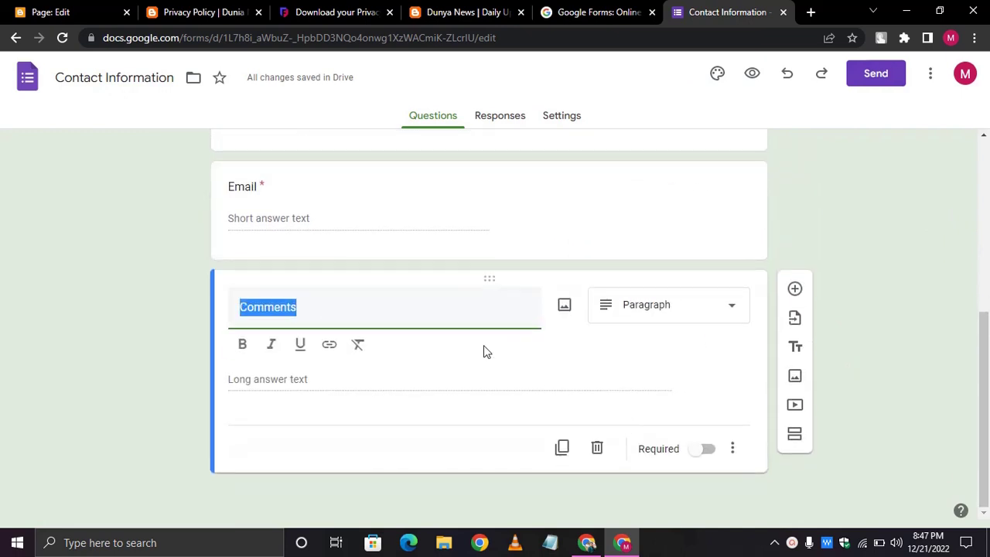
{"action": "left_click", "coordinate": [690, 471]}
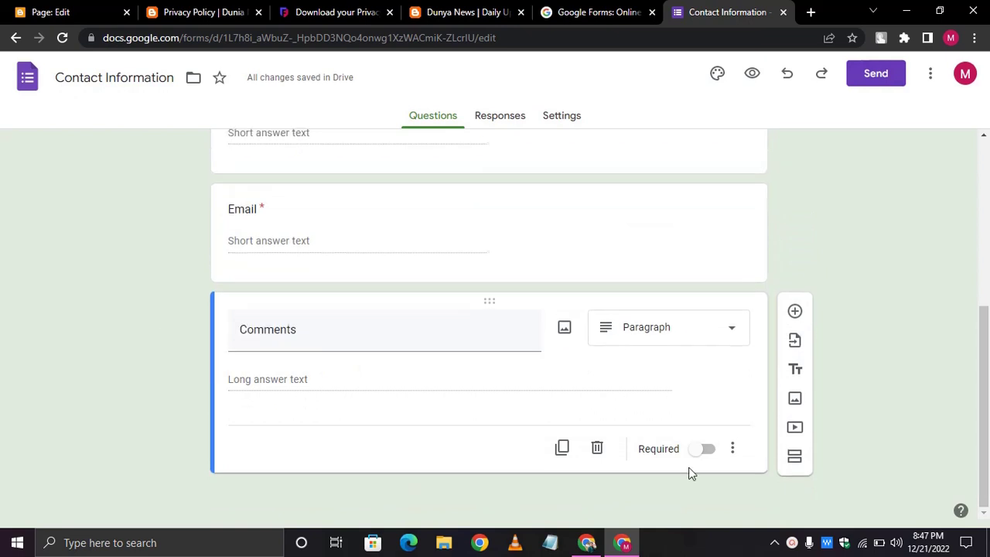
{"action": "left_click", "coordinate": [709, 455]}
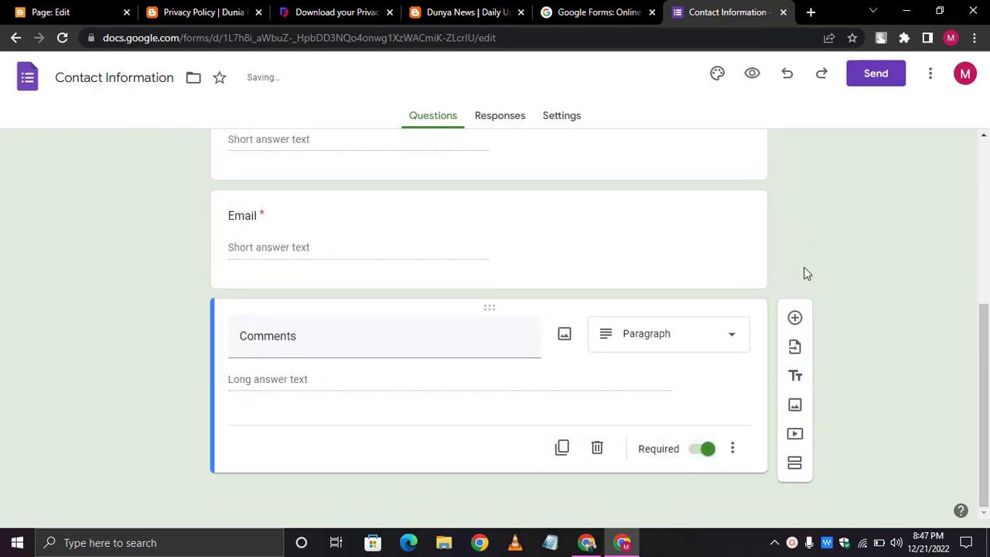
{"action": "scroll", "coordinate": [804, 271], "scroll_direction": "up", "scroll_amount": 4}
{"action": "scroll", "coordinate": [455, 277], "scroll_direction": "down", "scroll_amount": 2}
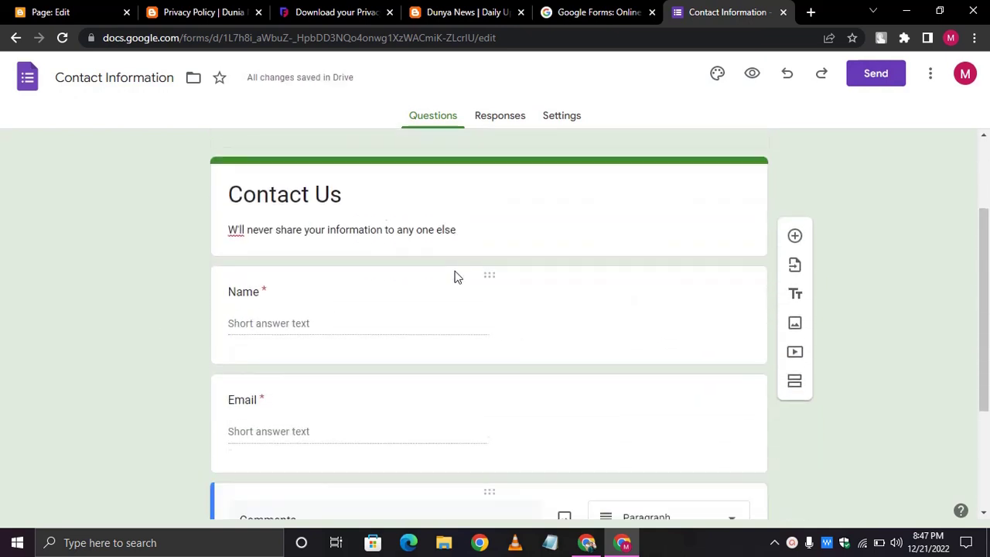
{"action": "scroll", "coordinate": [505, 161], "scroll_direction": "up", "scroll_amount": 2}
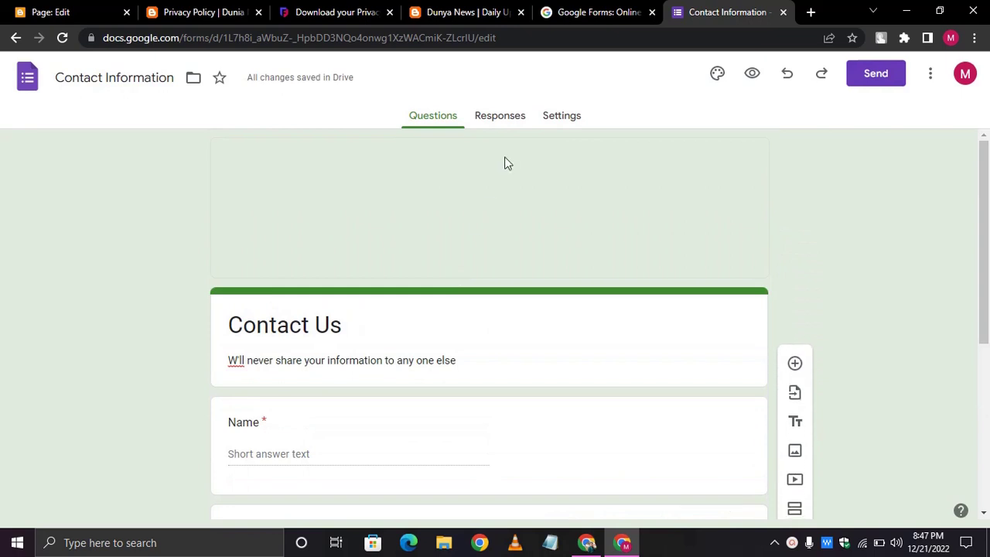
- Copy the Contact Us form's embed HTML from Send and return to the Blogger editor
{"action": "left_click", "coordinate": [876, 88]}
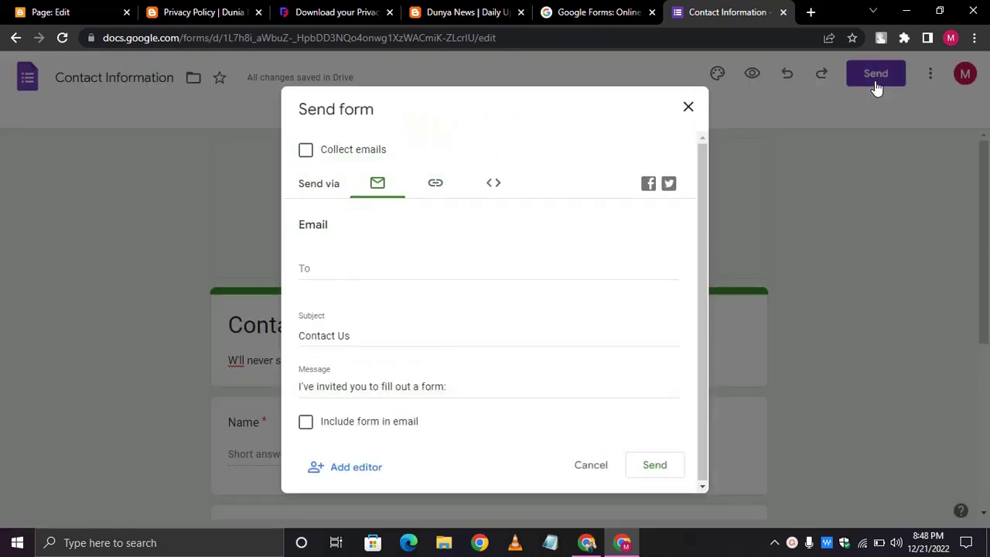
{"action": "left_click", "coordinate": [486, 188]}
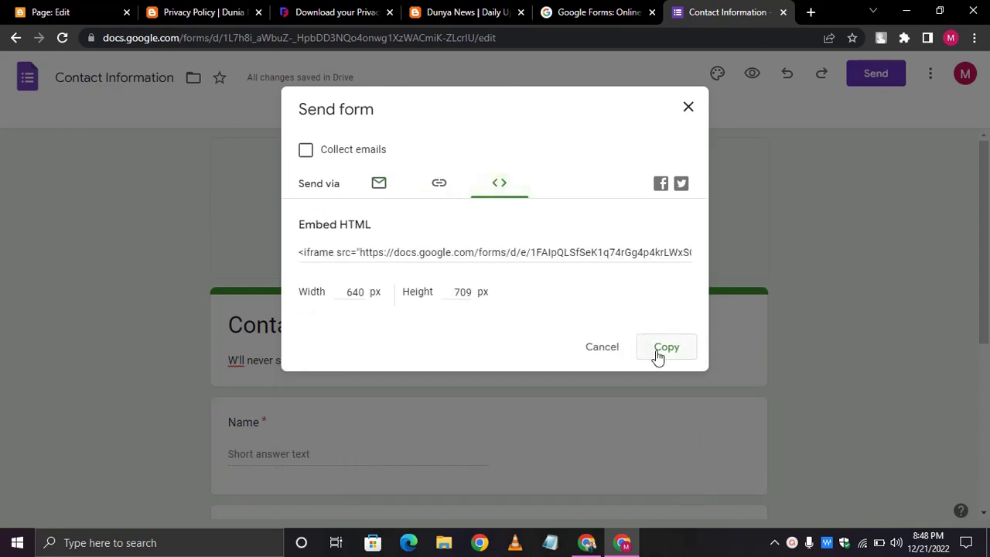
{"action": "left_click", "coordinate": [657, 354]}
{"action": "left_click", "coordinate": [115, 8]}
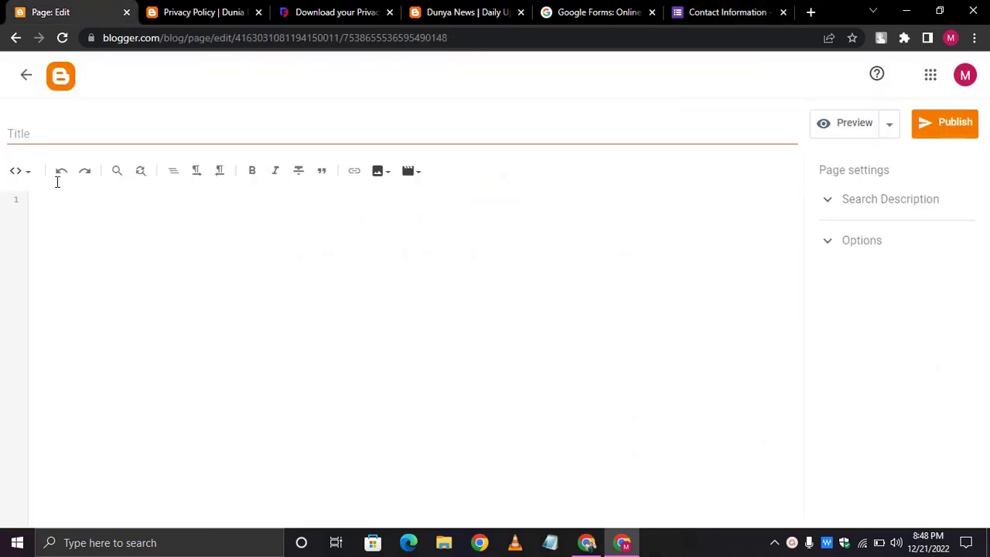
- Paste the form's embed code into the page in HTML view and publish it
{"action": "left_click", "coordinate": [28, 172]}
{"action": "left_click", "coordinate": [320, 286]}
{"action": "key", "text": "ctrl+v"}
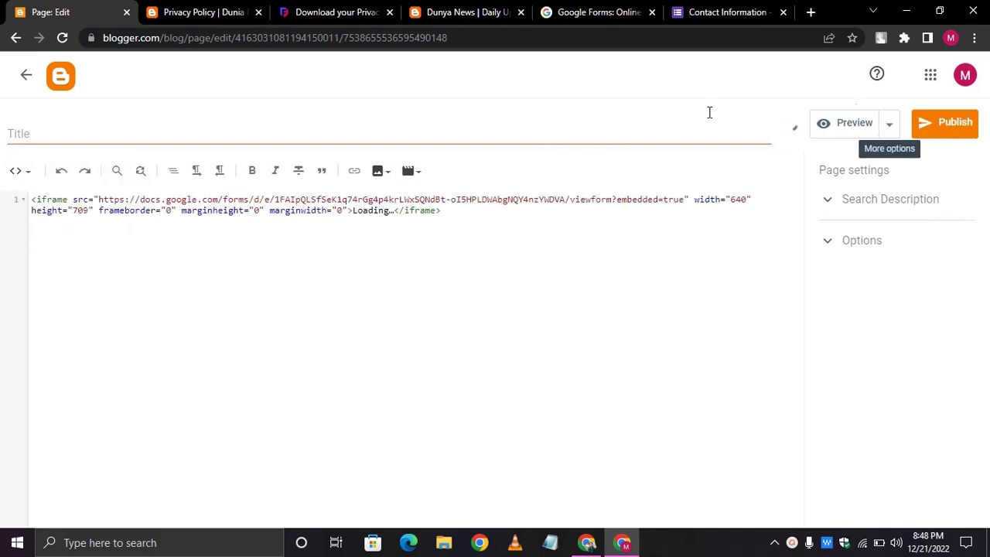
{"action": "left_click", "coordinate": [968, 124]}
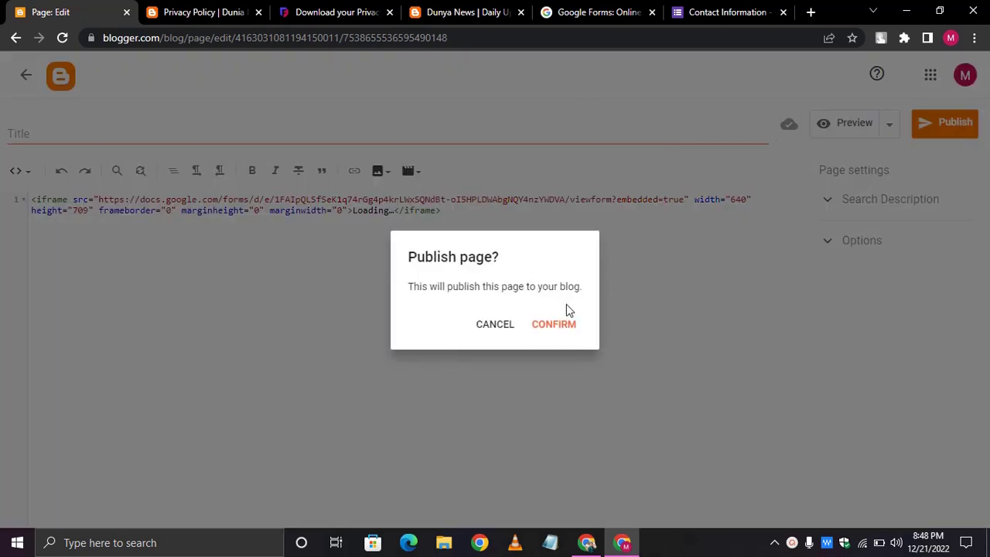
{"action": "left_click", "coordinate": [551, 327]}
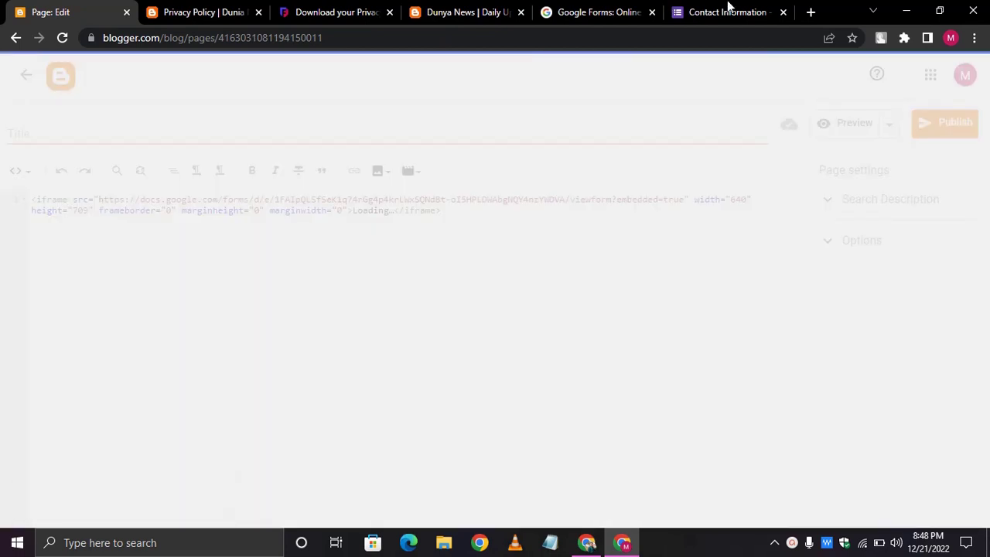
- Close the extra tabs, view the new page live, and return to the Blogger pages list
{"action": "left_click", "coordinate": [652, 13]}
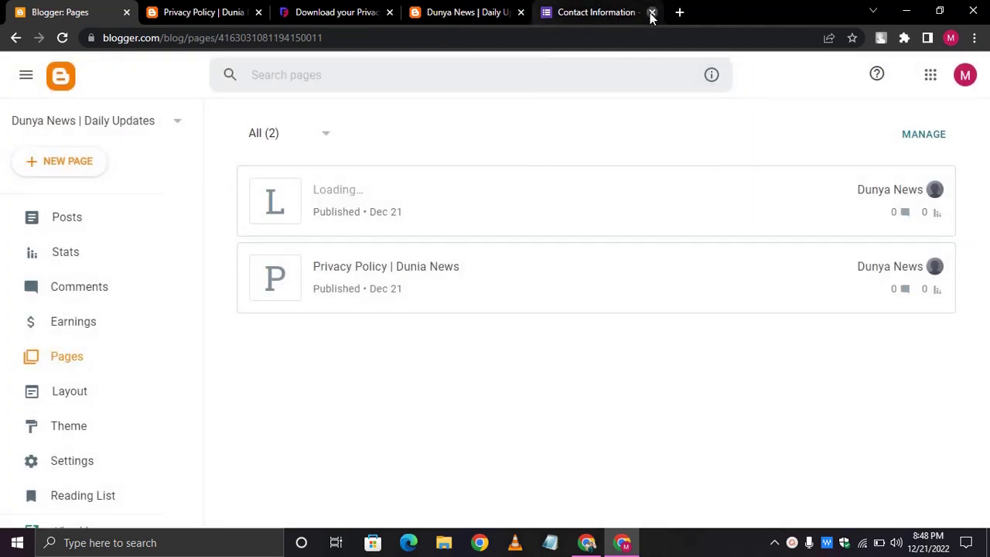
{"action": "left_click", "coordinate": [651, 13]}
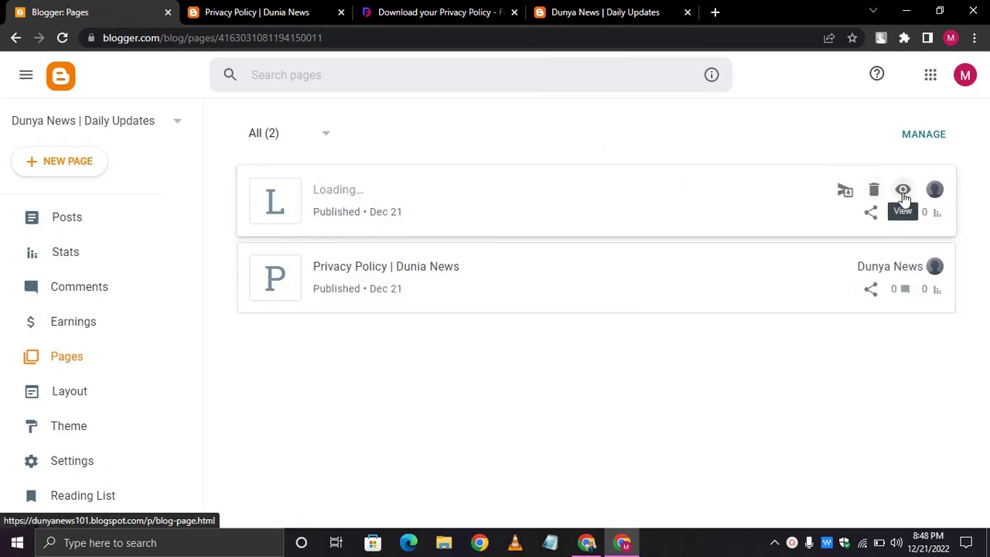
{"action": "left_click", "coordinate": [903, 193]}
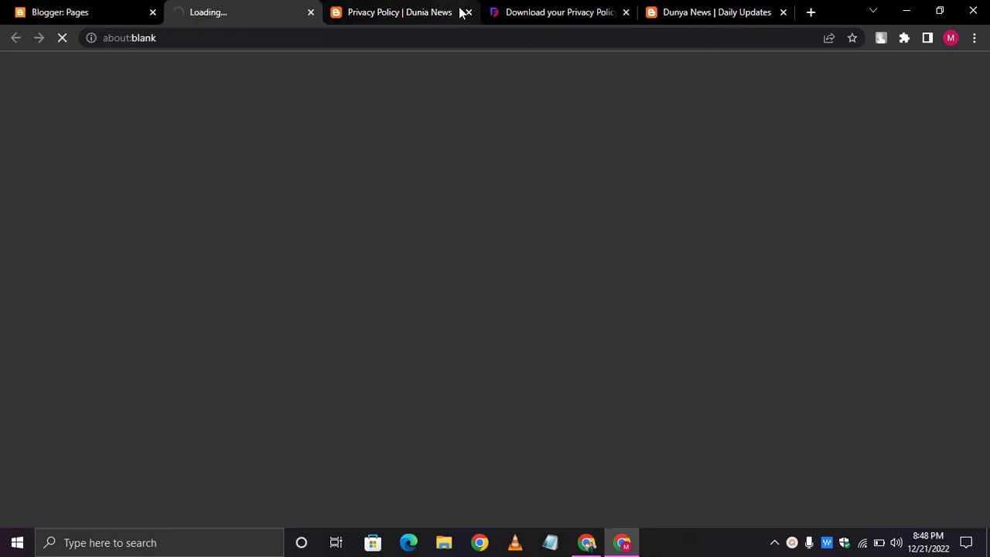
{"action": "left_click", "coordinate": [468, 12]}
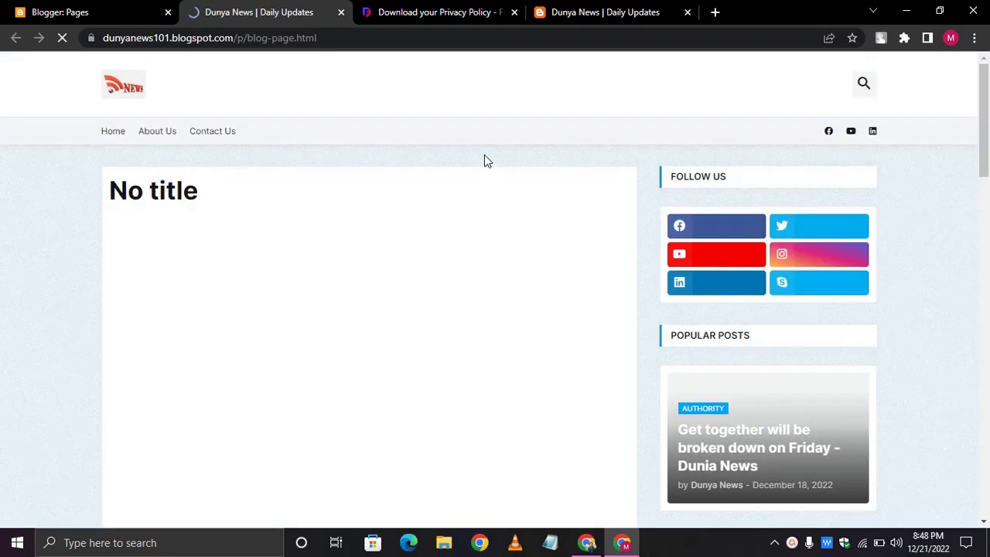
{"action": "scroll", "coordinate": [487, 160], "scroll_direction": "down", "scroll_amount": 5}
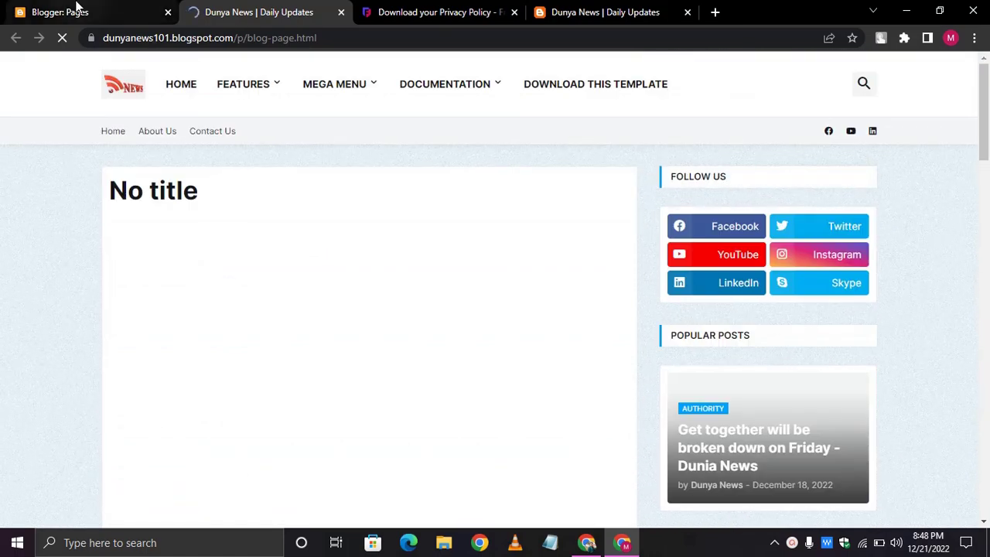
{"action": "left_click", "coordinate": [77, 9]}
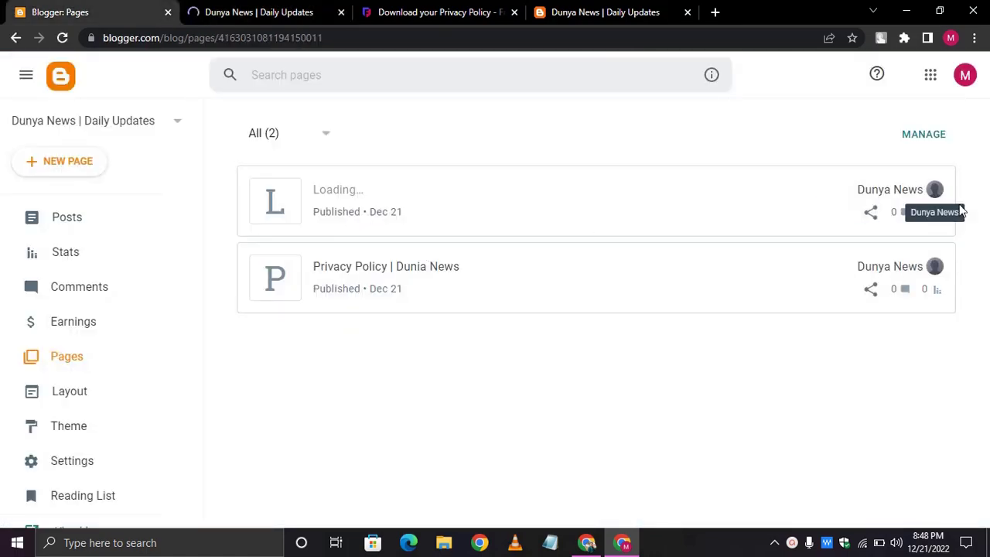
- Title the new page 'Your Information To', update it, and switch to the blog page tab
{"action": "left_click", "coordinate": [555, 202]}
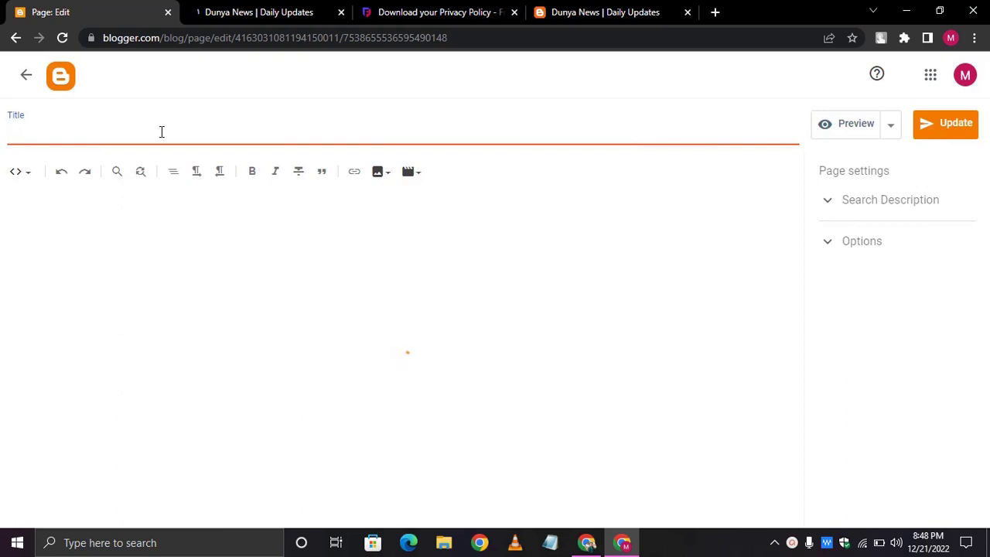
{"action": "type", "text": "Your Information To"}
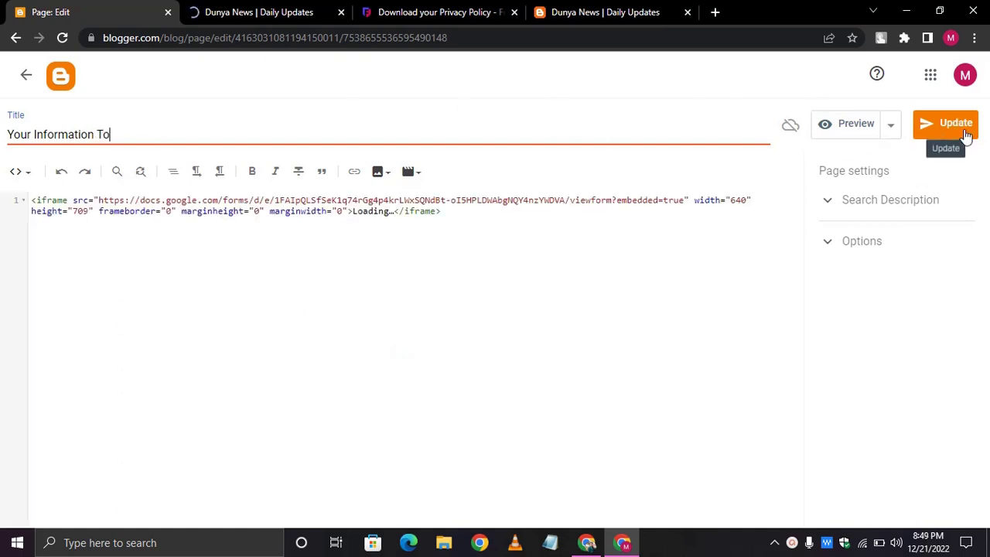
{"action": "left_click", "coordinate": [965, 135]}
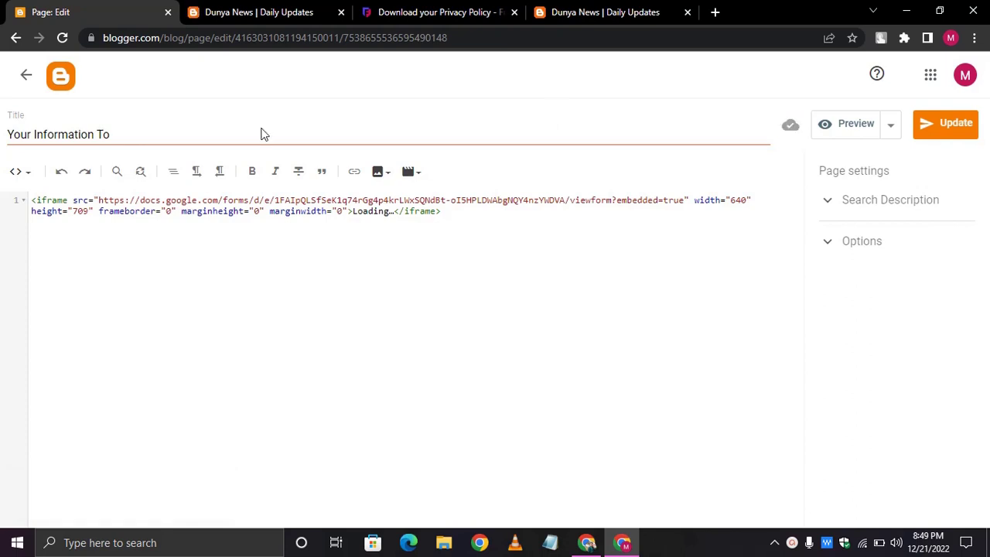
{"action": "key", "text": "ctrl+p"}
{"action": "left_click", "coordinate": [244, 294]}
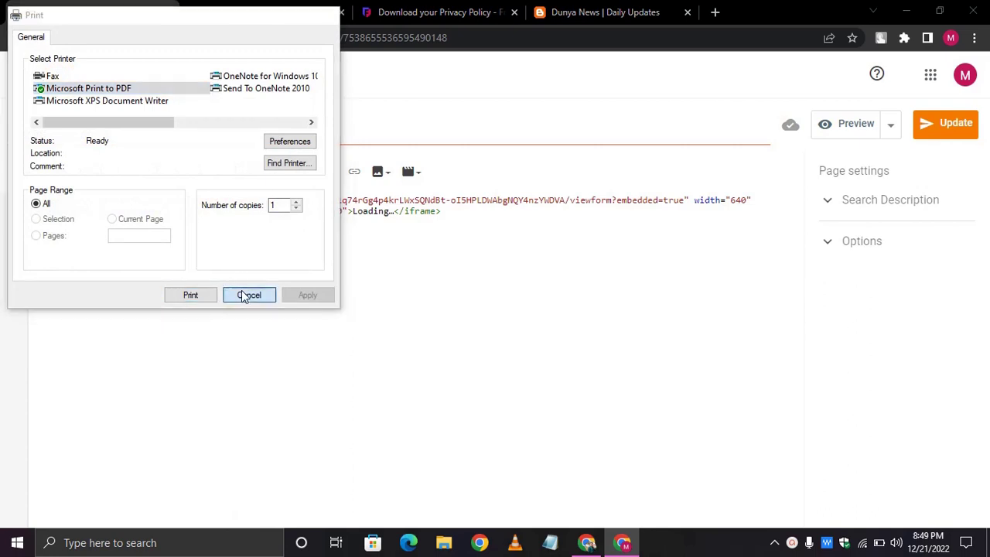
{"action": "left_click", "coordinate": [260, 12]}
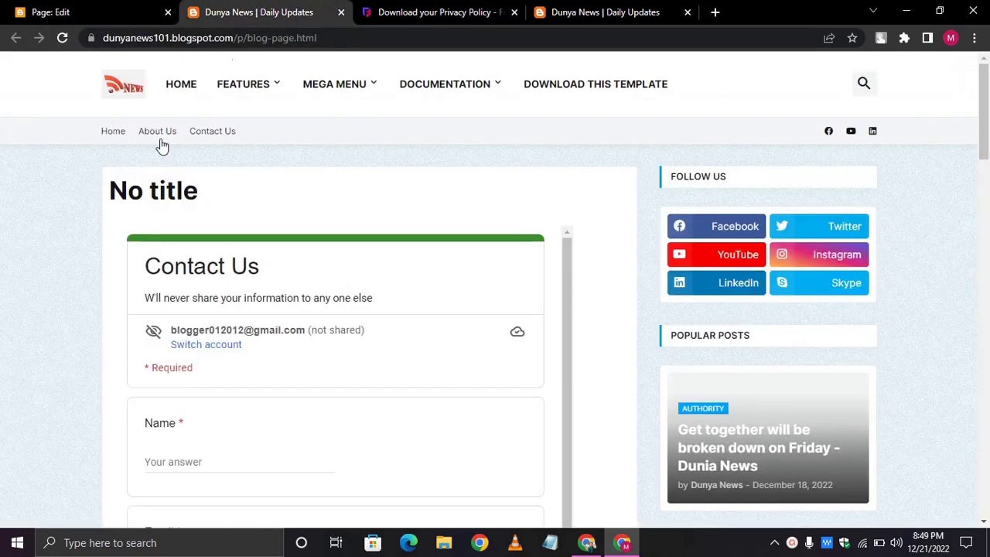
- Reload the live page and review the embedded Contact Us form, dismissing the autosave notice
{"action": "left_click", "coordinate": [62, 38]}
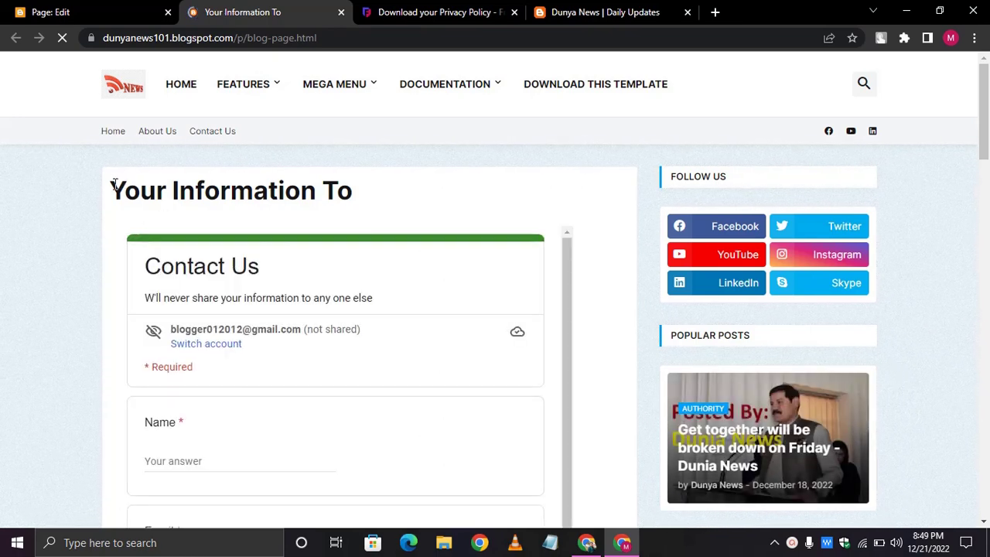
{"action": "left_click_drag", "start_coordinate": [111, 185], "coordinate": [368, 190]}
{"action": "left_click", "coordinate": [368, 190]}
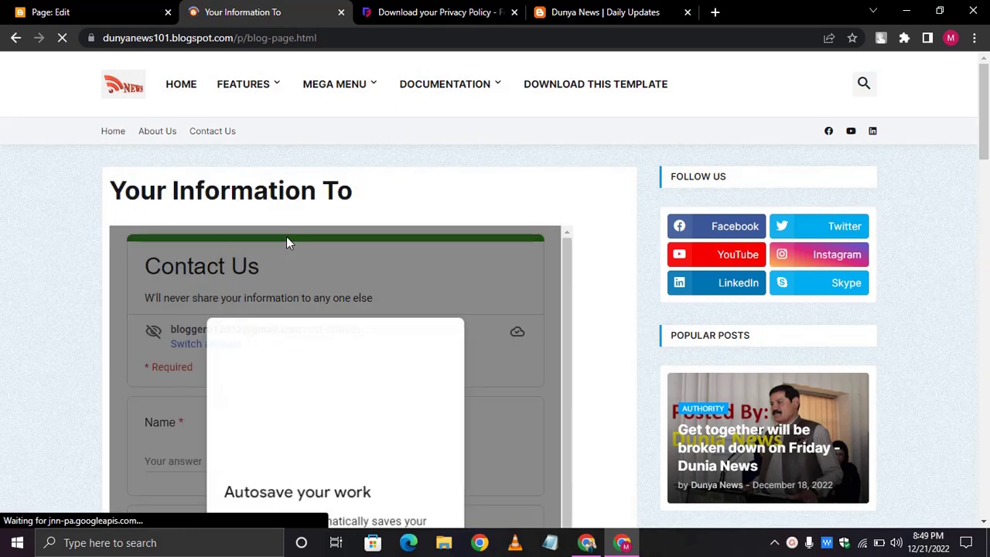
{"action": "scroll", "coordinate": [325, 236], "scroll_direction": "down", "scroll_amount": 4}
{"action": "left_click", "coordinate": [435, 320]}
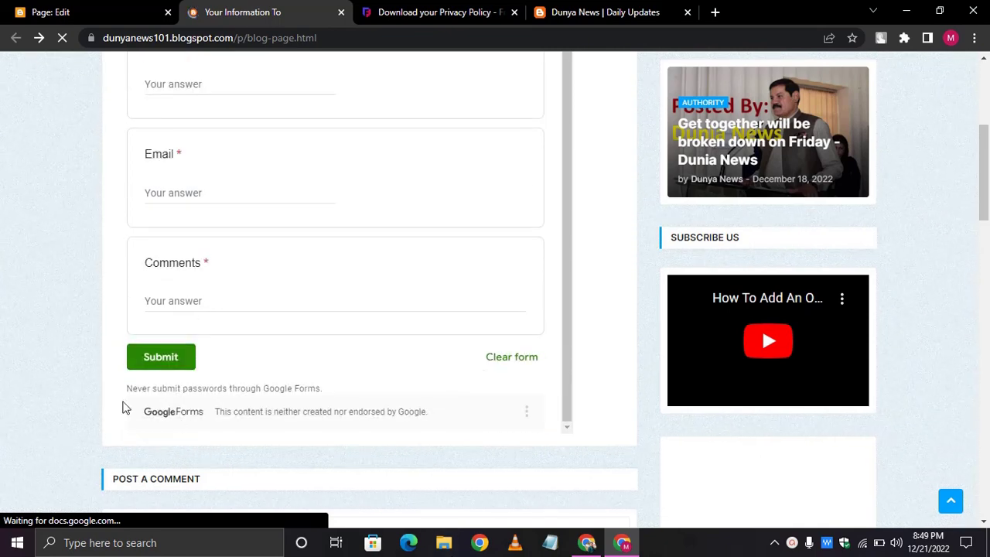
{"action": "left_click_drag", "start_coordinate": [242, 417], "coordinate": [447, 414]}
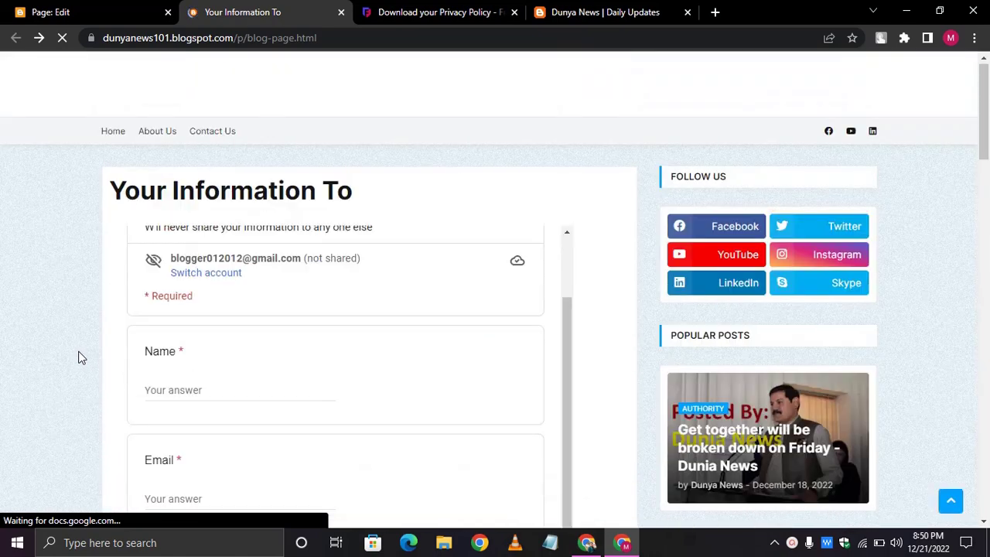
- Close the page tab and start typing 'dia' in a new tab
{"action": "left_click", "coordinate": [341, 13]}
{"action": "left_click", "coordinate": [538, 12]}
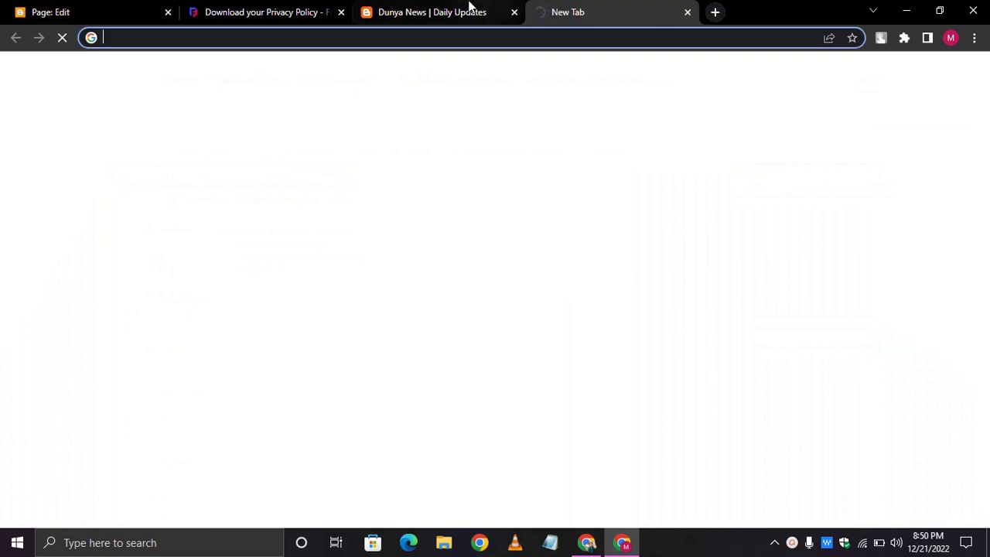
{"action": "type", "text": "dia"}
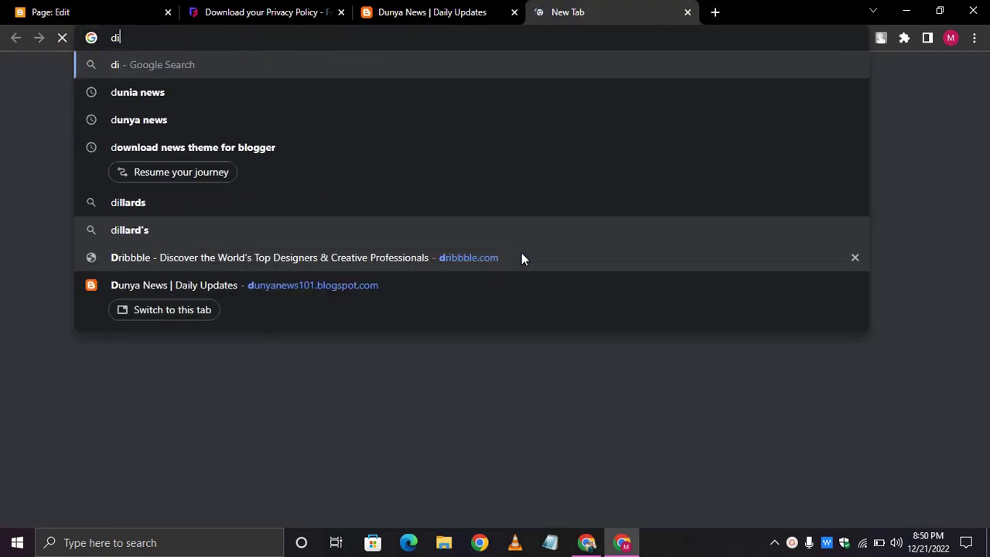
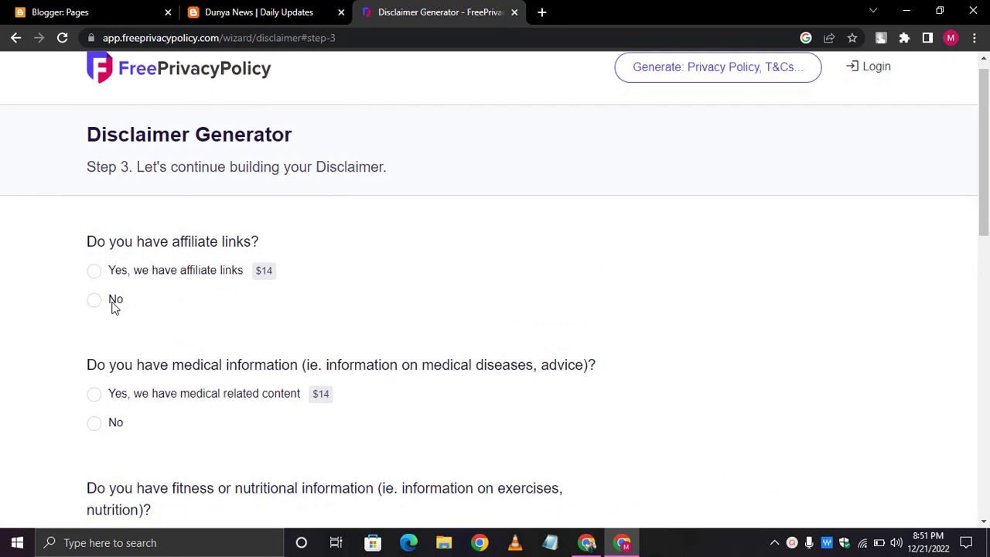
- Answer No to the affiliate, medical, fitness, ads and paid reviews questions
{"action": "left_click", "coordinate": [113, 301]}
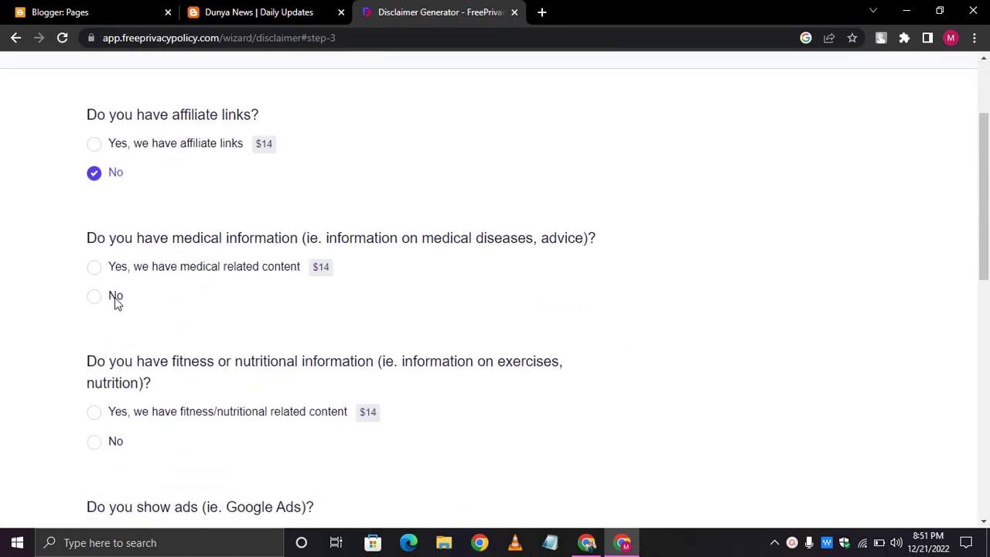
{"action": "left_click", "coordinate": [115, 300]}
{"action": "left_click", "coordinate": [115, 304]}
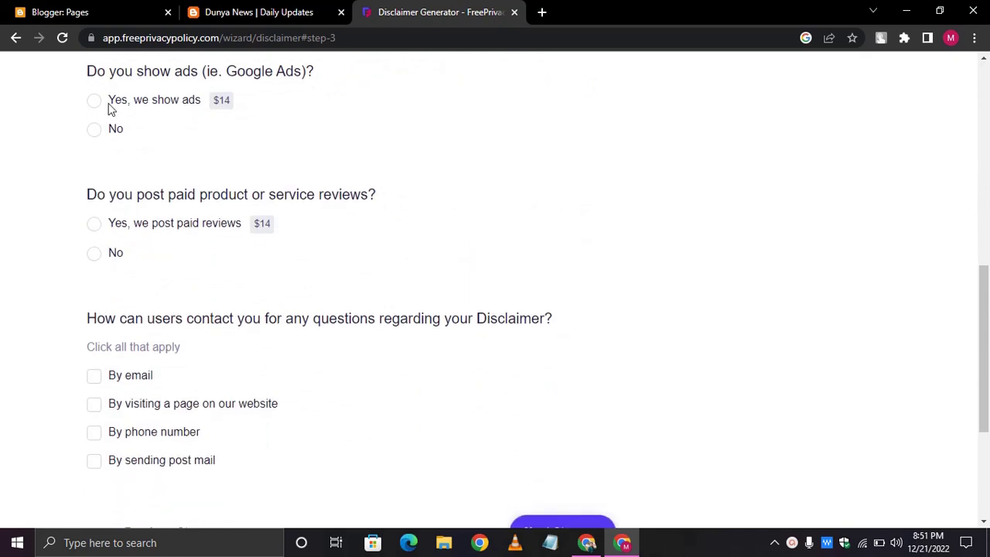
{"action": "left_click", "coordinate": [111, 133]}
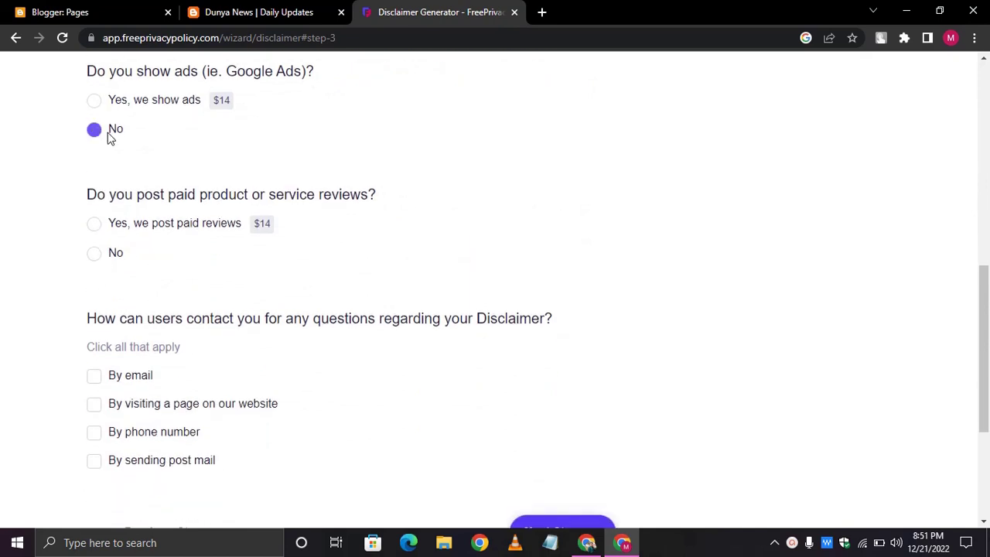
{"action": "left_click", "coordinate": [107, 259]}
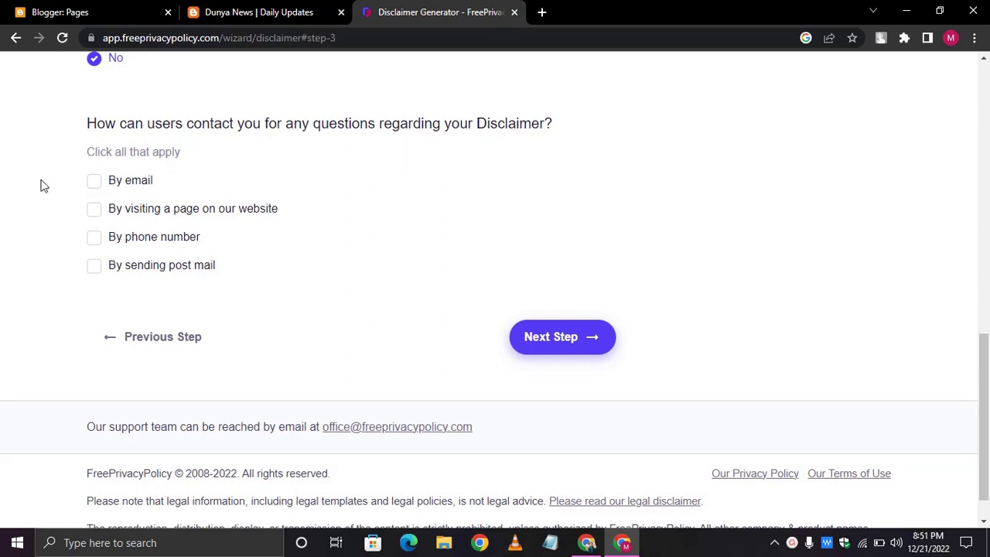
- Add email and a website page as contact methods with their details, then go to the next step
{"action": "left_click", "coordinate": [95, 181]}
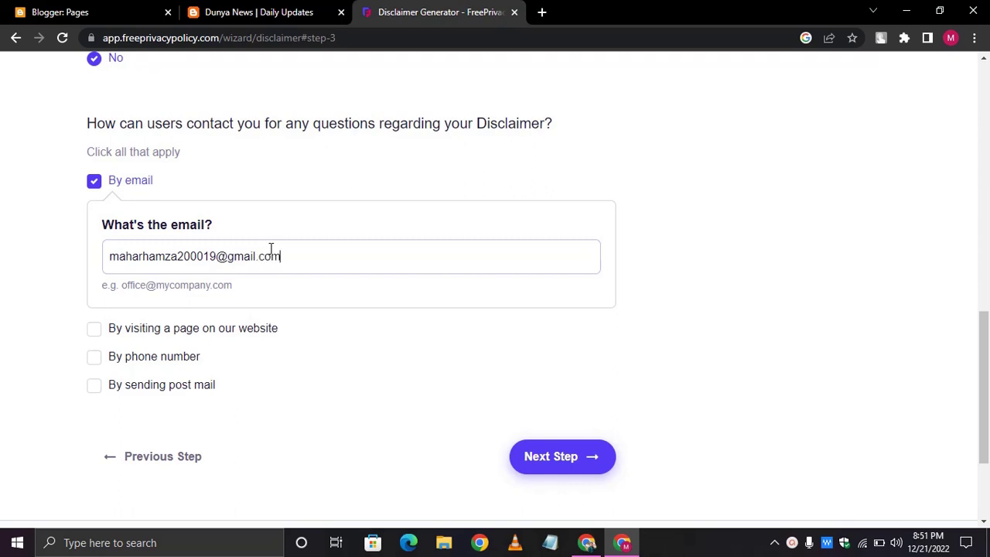
{"action": "left_click", "coordinate": [93, 329]}
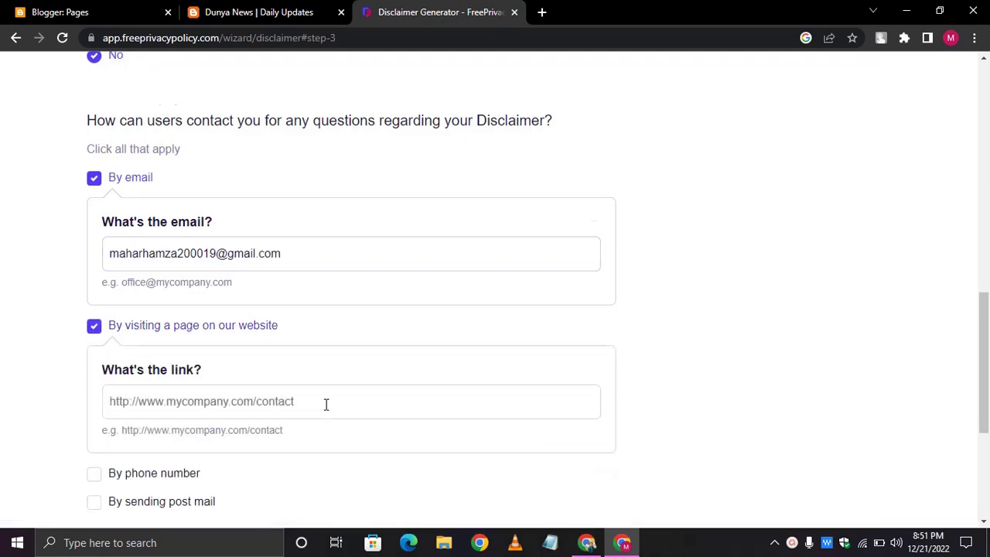
{"action": "scroll", "coordinate": [317, 371], "scroll_direction": "down", "scroll_amount": 1}
{"action": "left_click", "coordinate": [305, 329]}
{"action": "type", "text": "htt"}
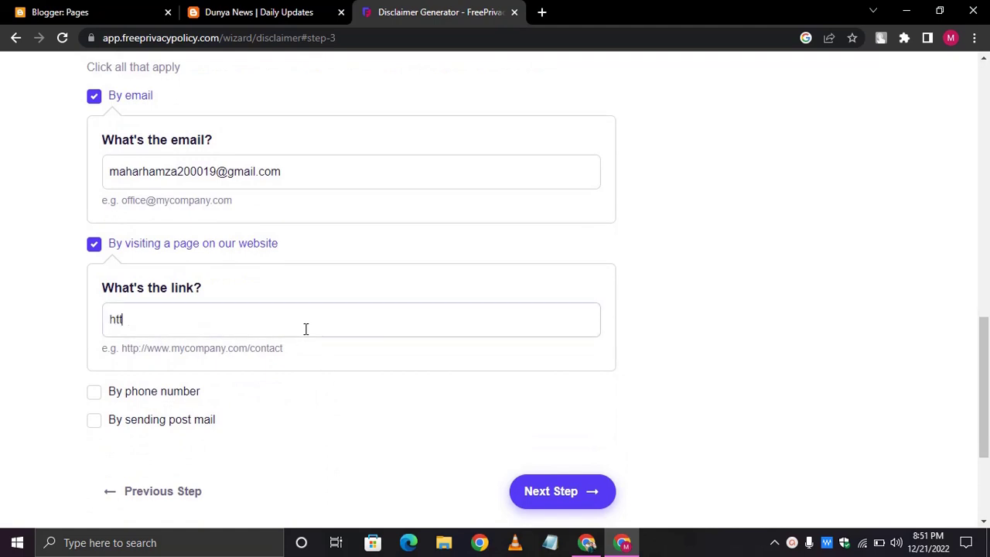
{"action": "type", "text": "ps://codewithhamza1.github.io/codewithhamza"}
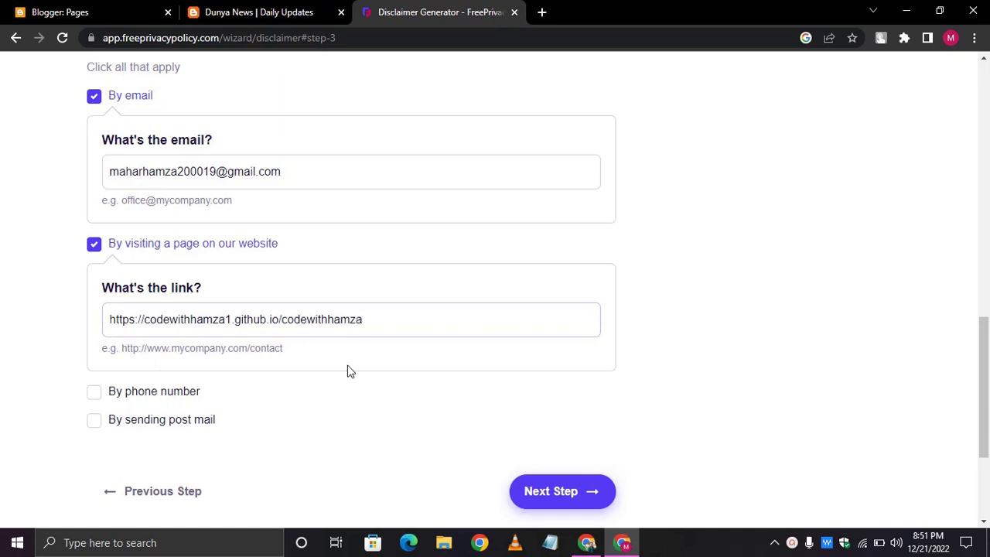
{"action": "scroll", "coordinate": [347, 371], "scroll_direction": "down", "scroll_amount": 1}
{"action": "scroll", "coordinate": [348, 371], "scroll_direction": "down", "scroll_amount": 5}
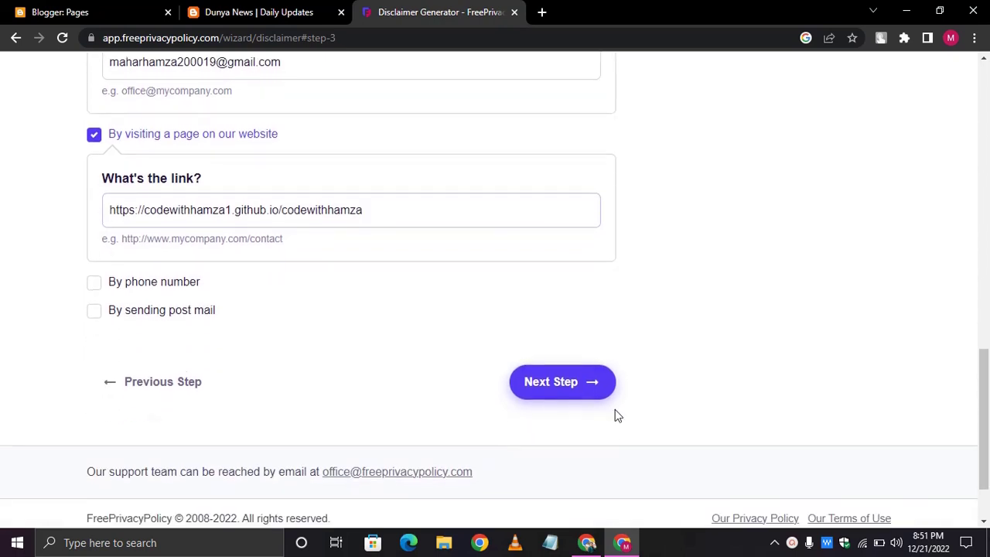
{"action": "left_click", "coordinate": [549, 393]}
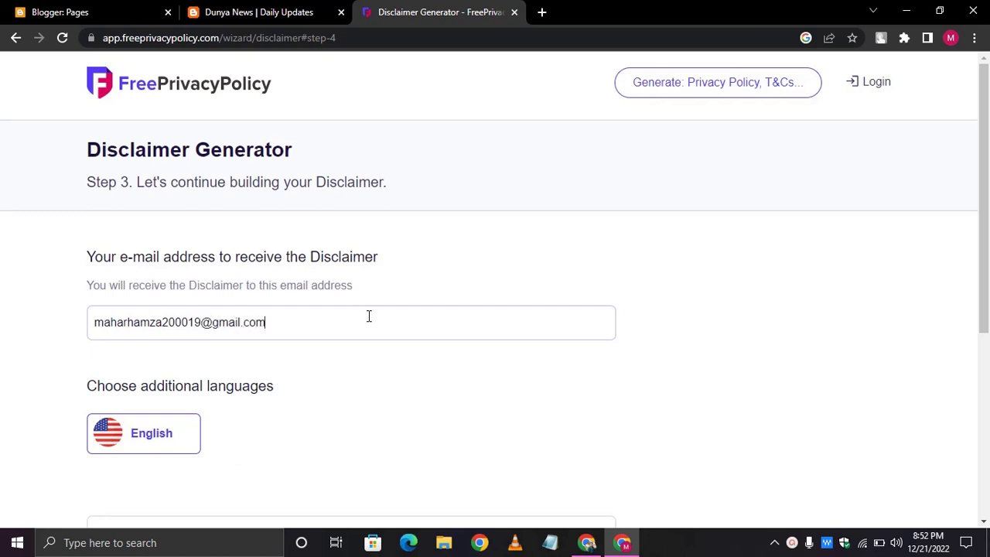
- Generate the disclaimer, then search Google for codewithhamza in a new tab
{"action": "scroll", "coordinate": [369, 316], "scroll_direction": "down", "scroll_amount": 3}
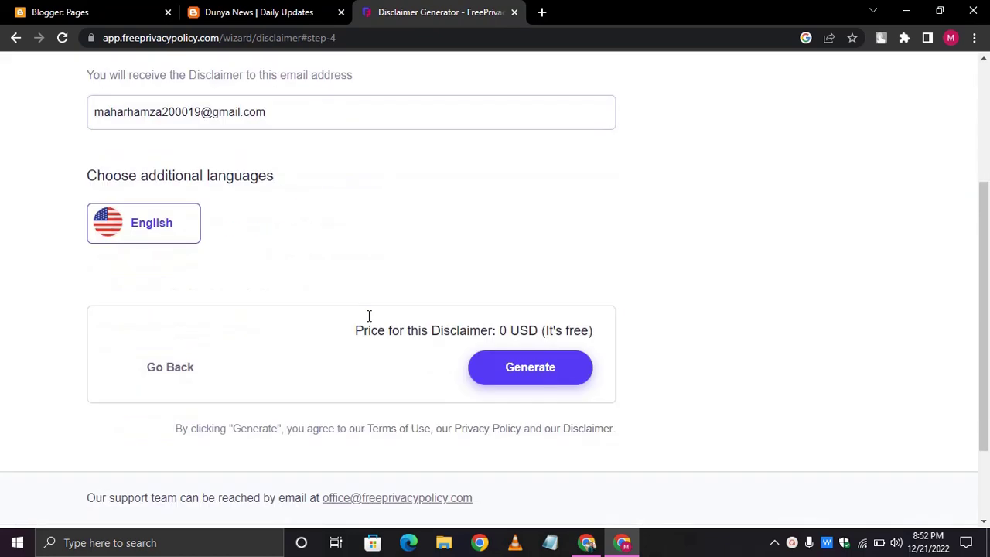
{"action": "left_click", "coordinate": [541, 369]}
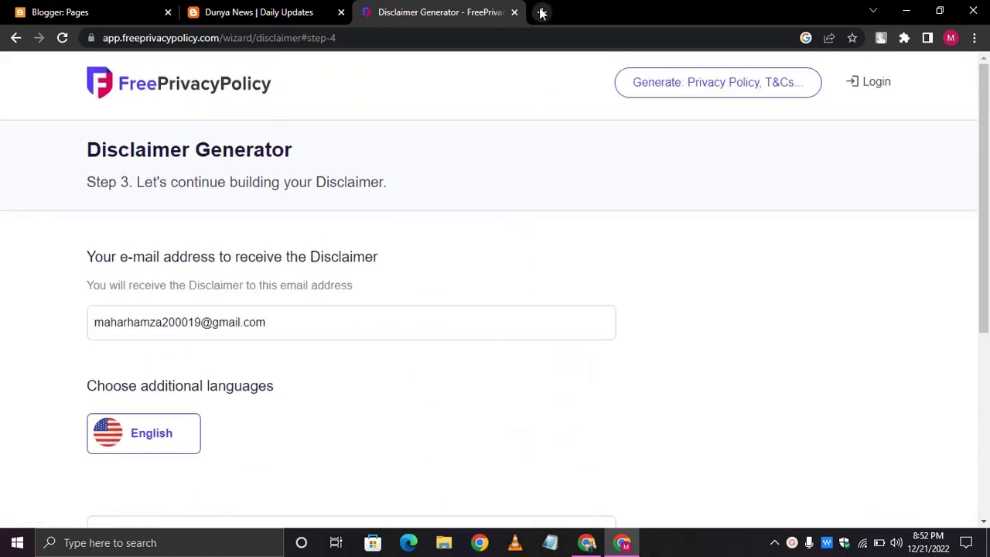
{"action": "left_click", "coordinate": [541, 11]}
{"action": "type", "text": "codewithham"}
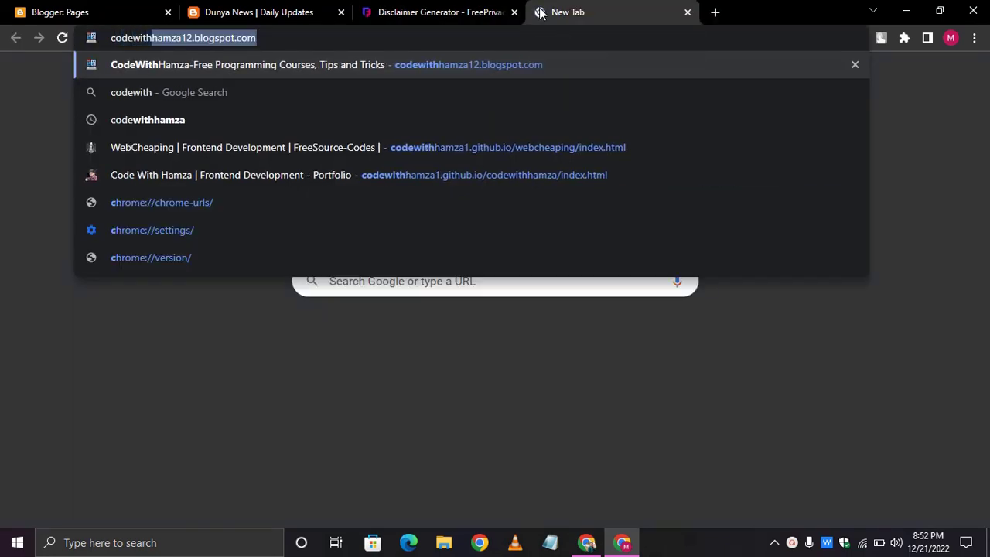
{"action": "type", "text": "za"}
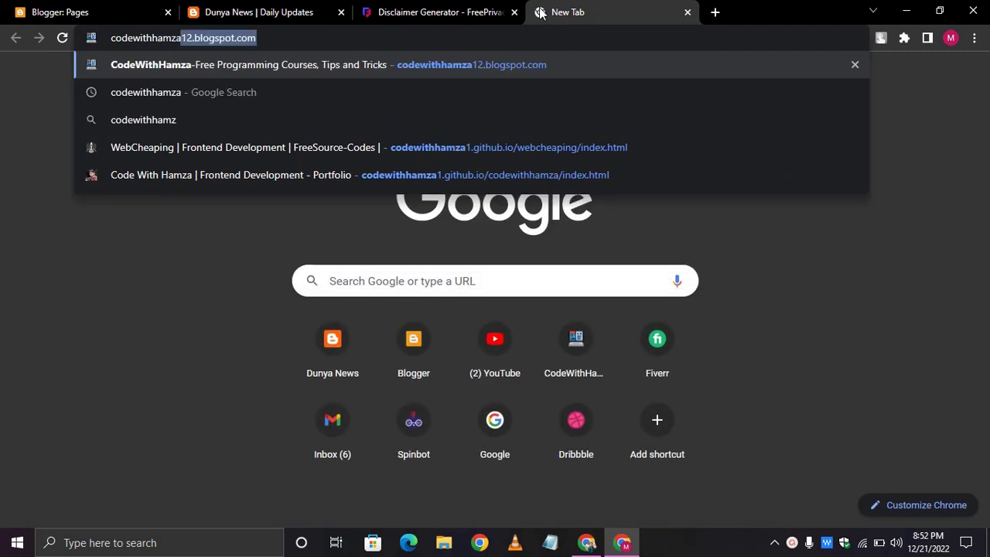
{"action": "key", "text": "Delete"}
{"action": "key", "text": "Return"}
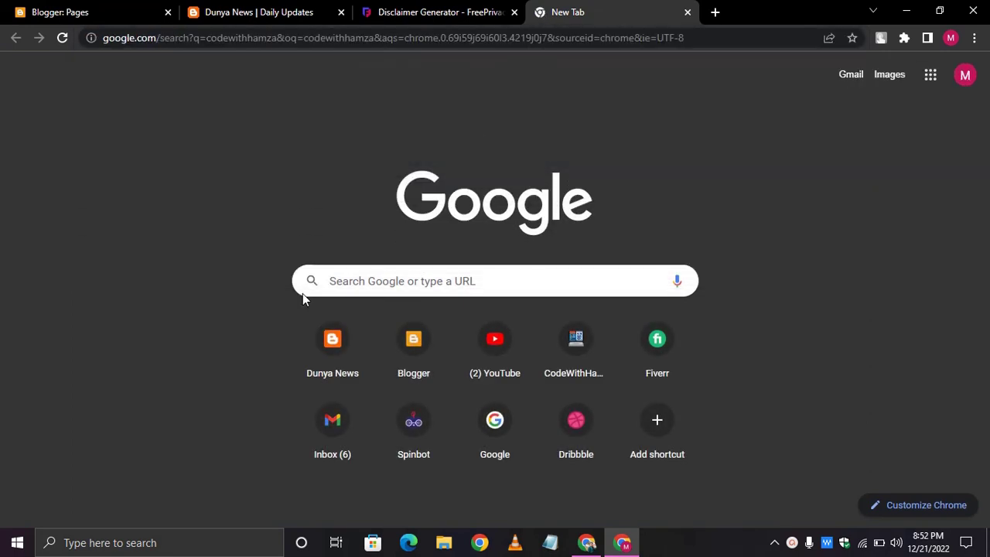
- Look over the Dunya News blog and the codewithhamza search results, then close the results tab
{"action": "left_click", "coordinate": [302, 10]}
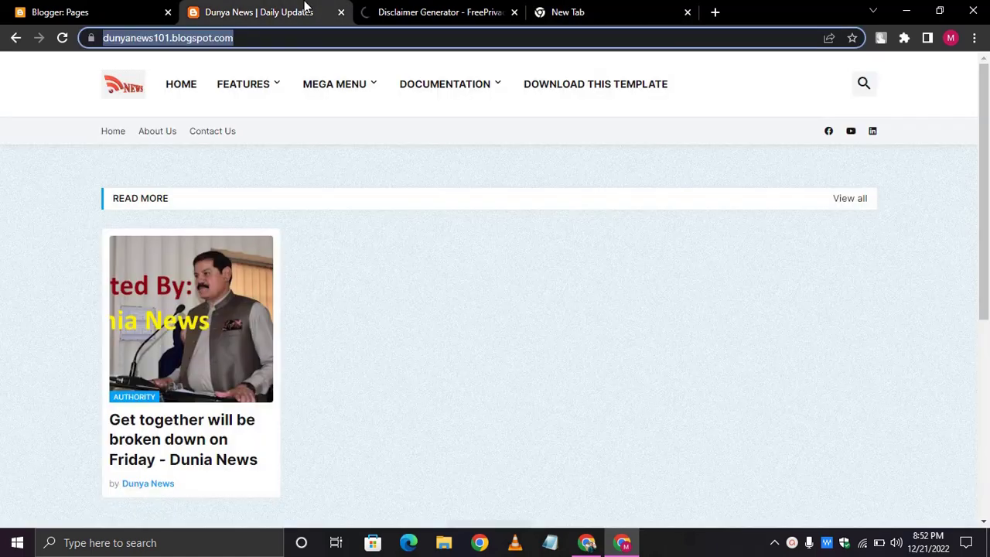
{"action": "left_click", "coordinate": [441, 9]}
{"action": "scroll", "coordinate": [420, 278], "scroll_direction": "down", "scroll_amount": 2}
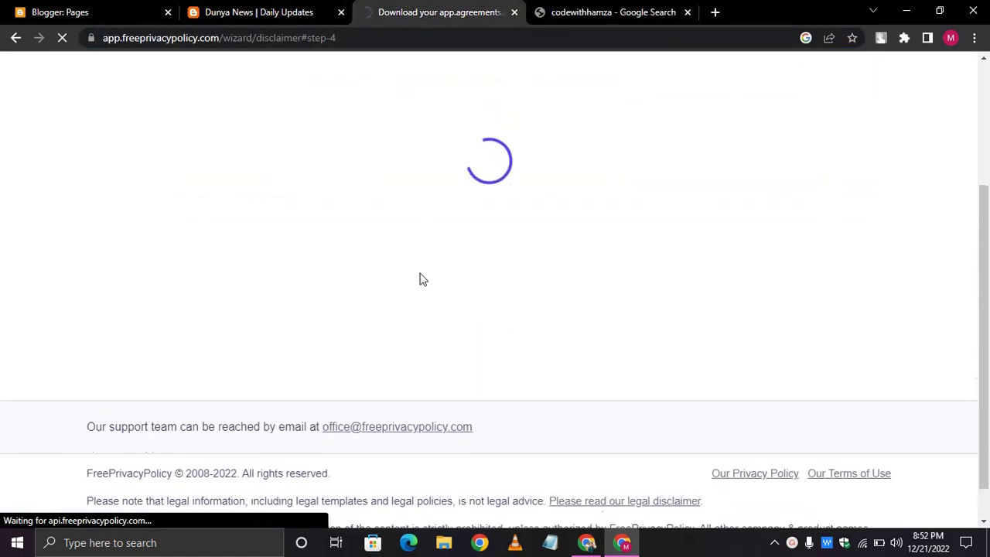
{"action": "scroll", "coordinate": [420, 279], "scroll_direction": "up", "scroll_amount": 2}
{"action": "left_click", "coordinate": [539, 9]}
{"action": "scroll", "coordinate": [85, 272], "scroll_direction": "down", "scroll_amount": 1}
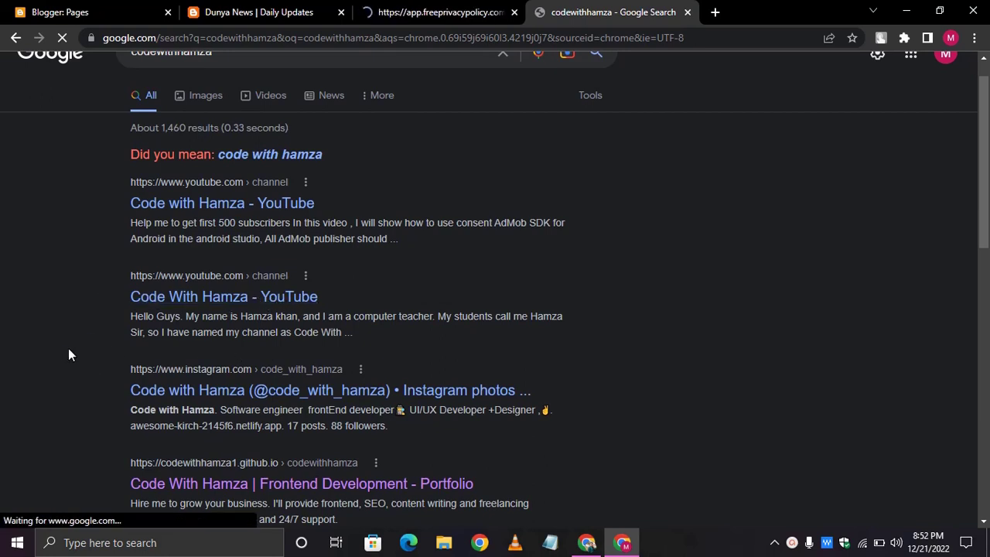
{"action": "scroll", "coordinate": [68, 354], "scroll_direction": "down", "scroll_amount": 3}
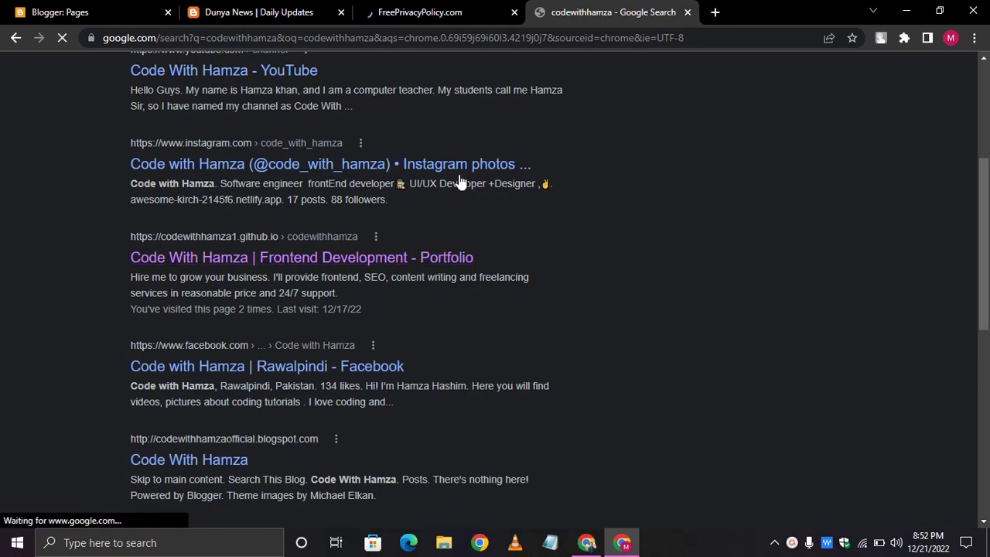
{"action": "left_click", "coordinate": [687, 12]}
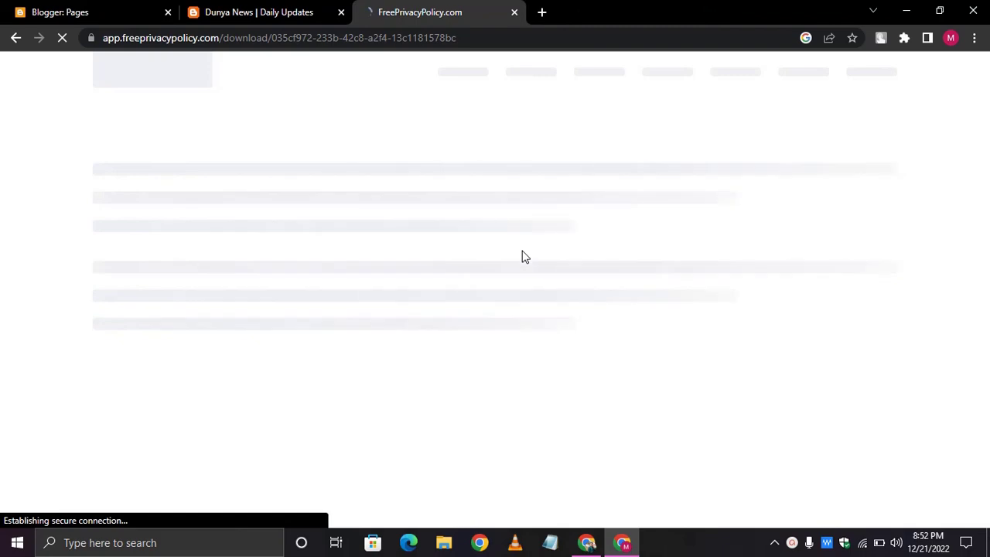
- Refresh the desktop and bring the browser back
{"action": "key", "text": "super+d"}
{"action": "right_click", "coordinate": [688, 3]}
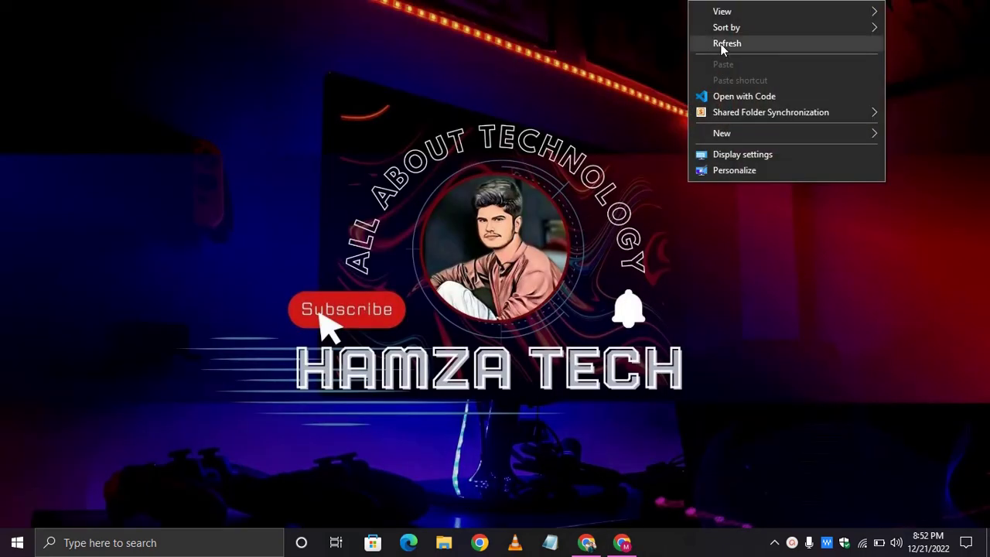
{"action": "left_click", "coordinate": [721, 43]}
{"action": "key", "text": "super+d"}
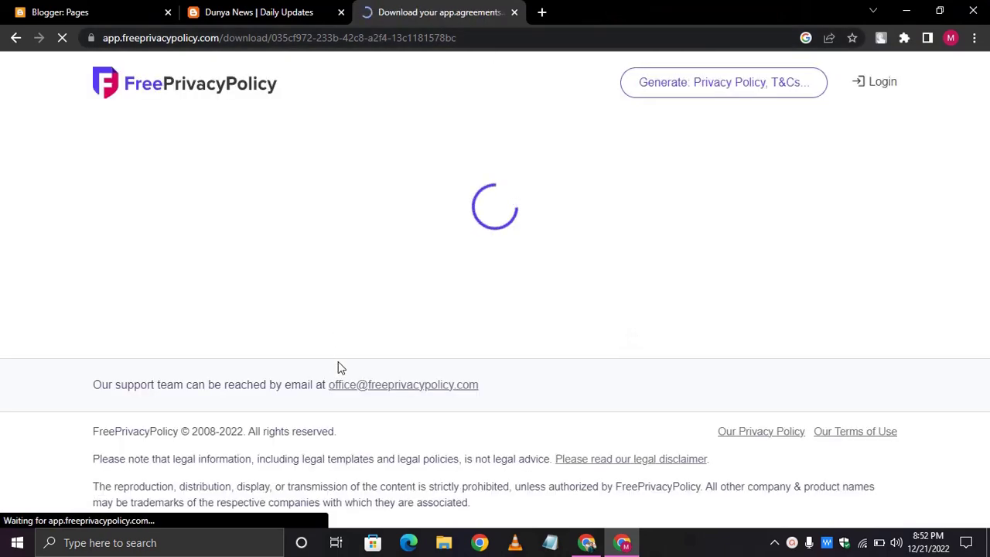
- Copy the disclaimer HTML code and start a new page in Blogger
{"action": "scroll", "coordinate": [352, 339], "scroll_direction": "down", "scroll_amount": 5}
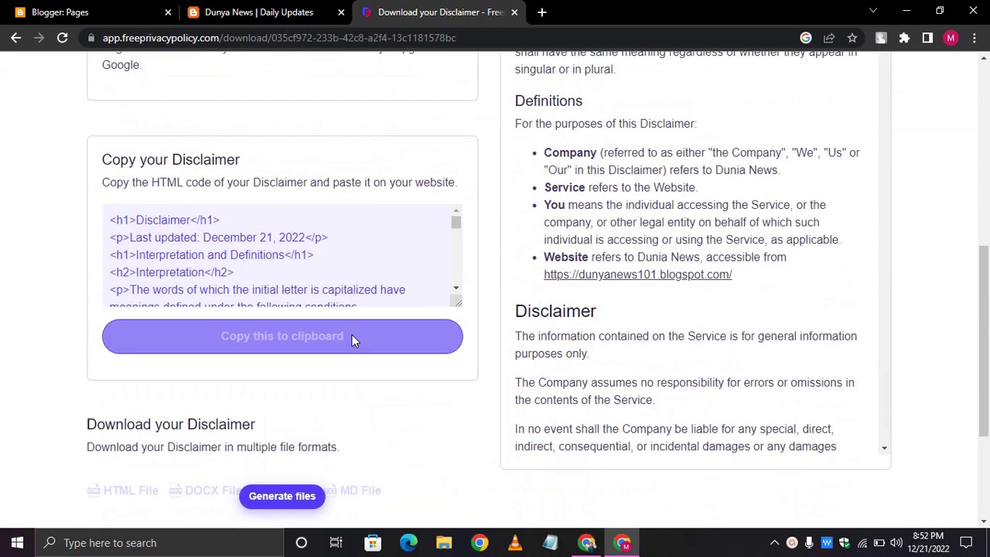
{"action": "left_click", "coordinate": [292, 300]}
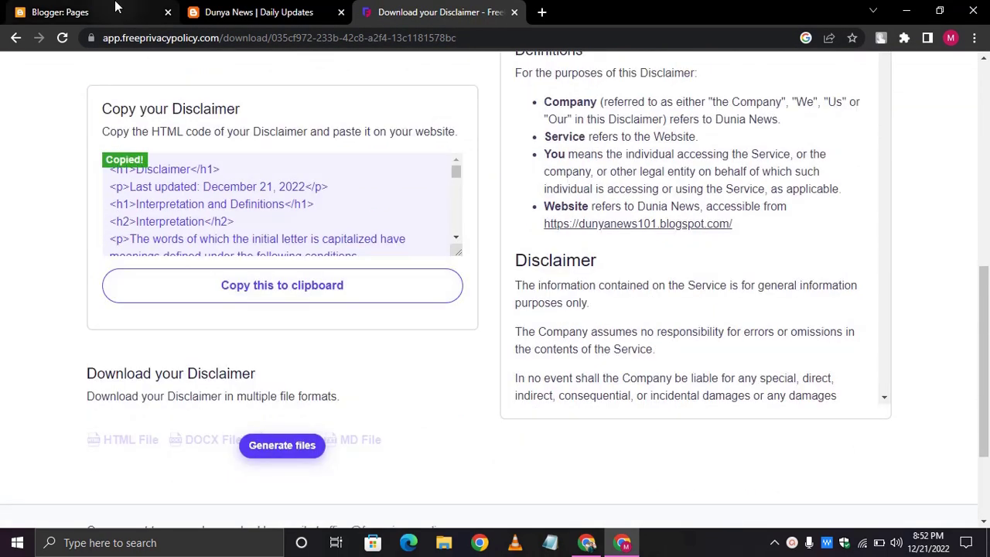
{"action": "left_click", "coordinate": [60, 12]}
{"action": "left_click", "coordinate": [67, 161]}
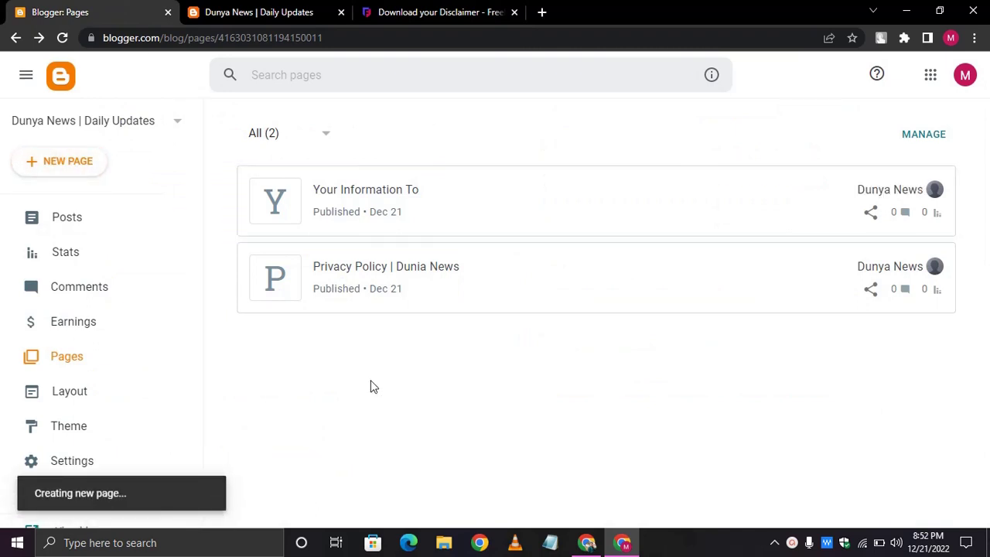
- Paste the disclaimer HTML into the new page in HTML view
{"action": "left_click", "coordinate": [514, 12]}
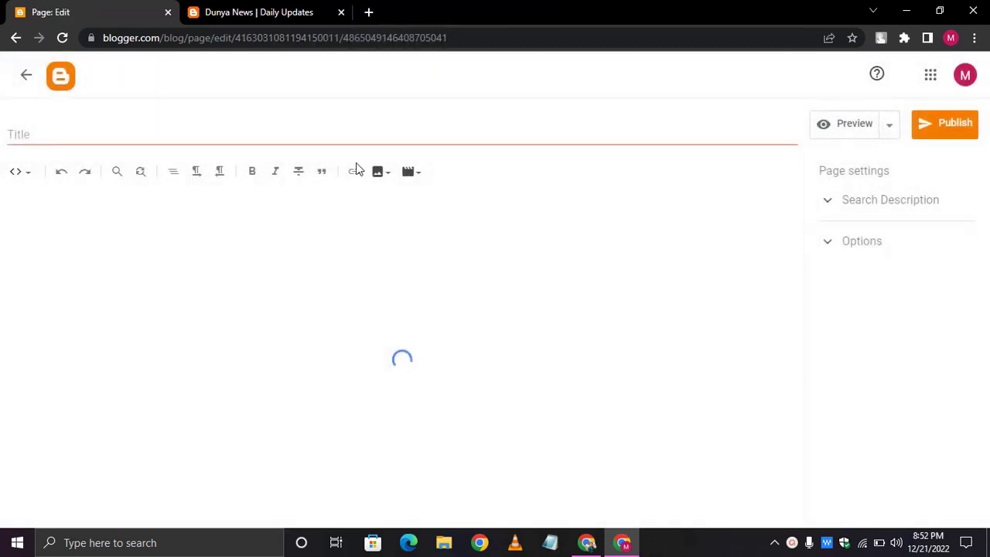
{"action": "left_click", "coordinate": [19, 173]}
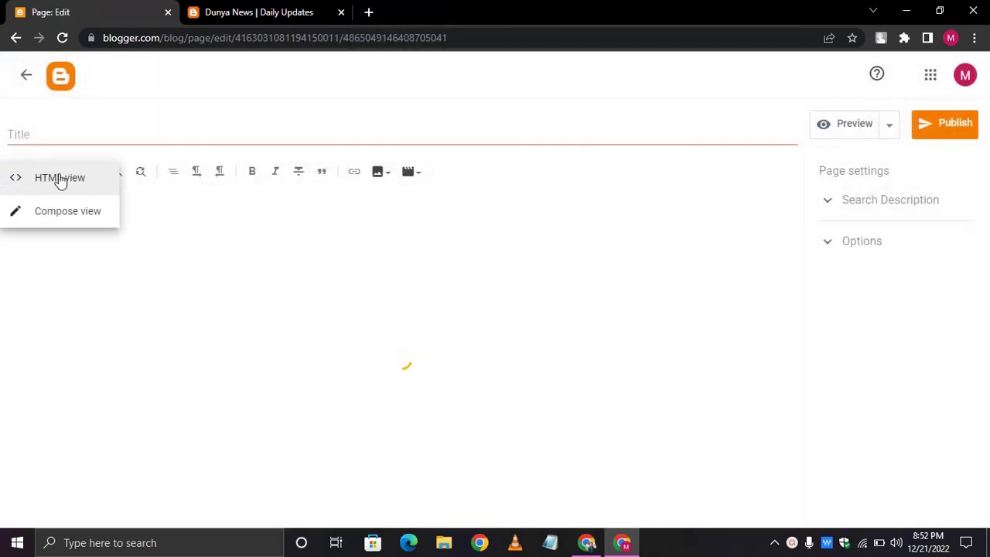
{"action": "left_click", "coordinate": [60, 178]}
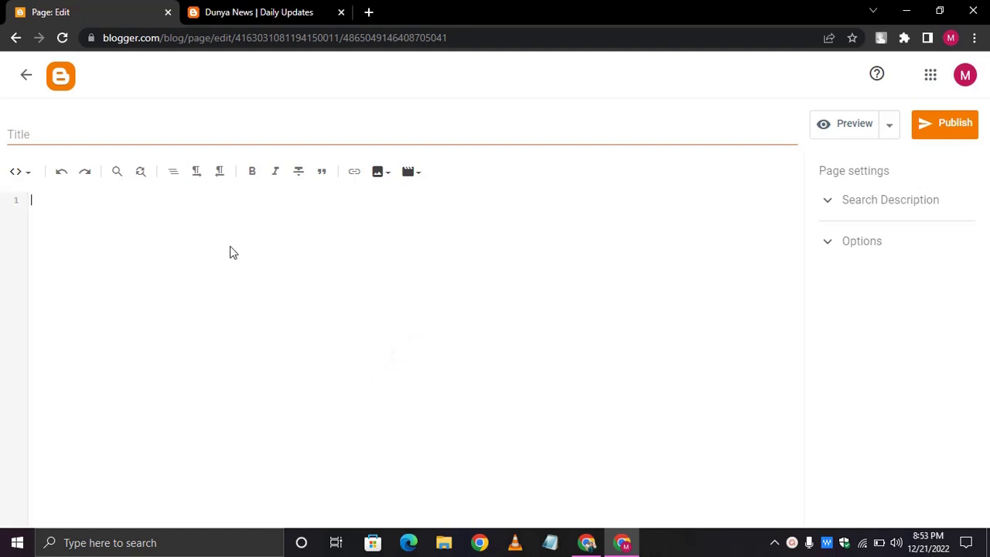
{"action": "key", "text": "ctrl+v"}
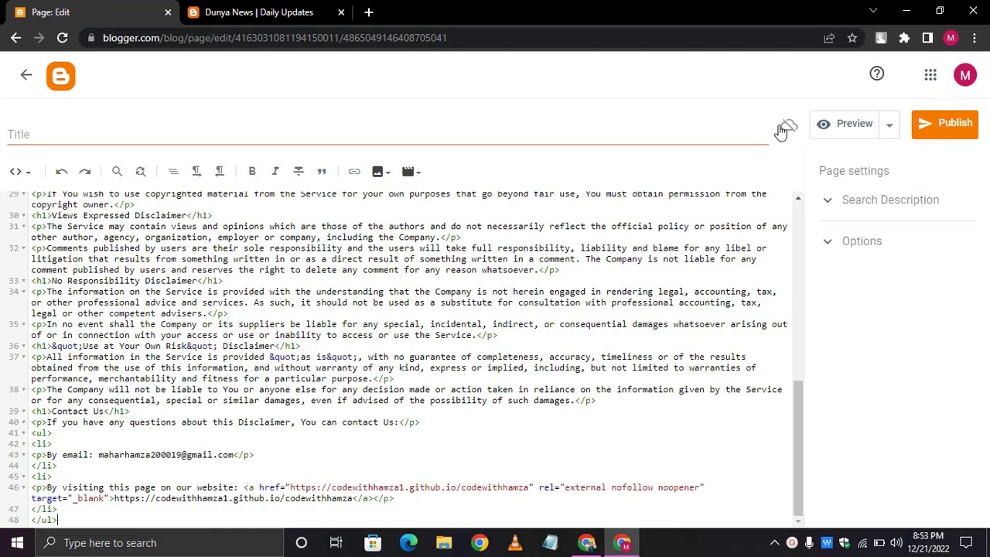
- Title the page 'Disclaimer | Dunia News' and publish it
{"action": "left_click", "coordinate": [501, 140]}
{"action": "type", "text": "Dia"}
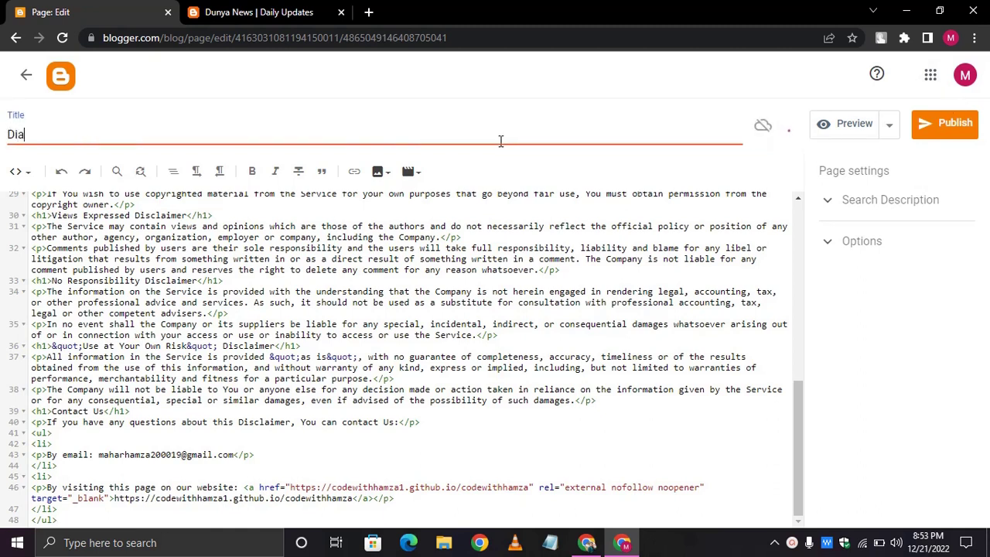
{"action": "key", "text": "BackSpace"}
{"action": "type", "text": "s"}
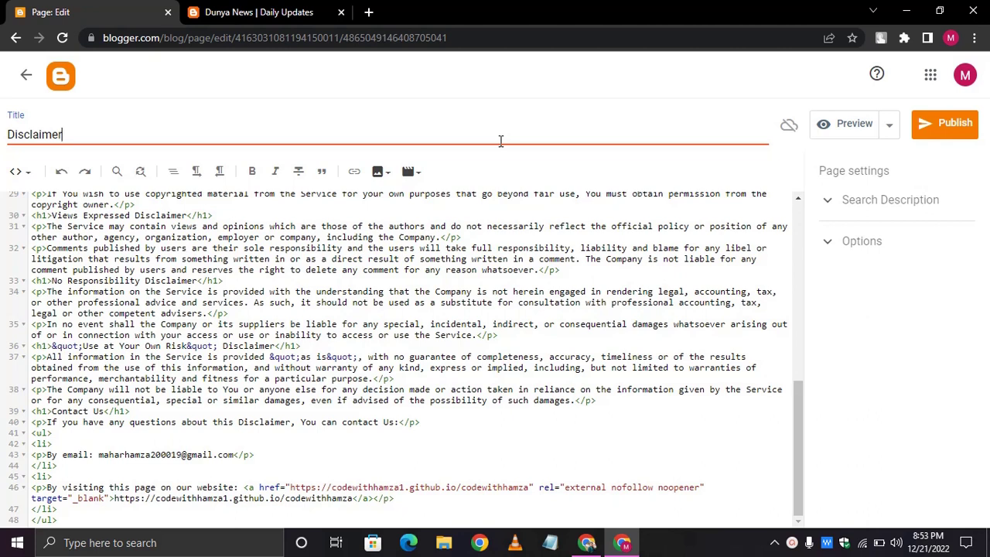
{"action": "type", "text": "claimer |"}
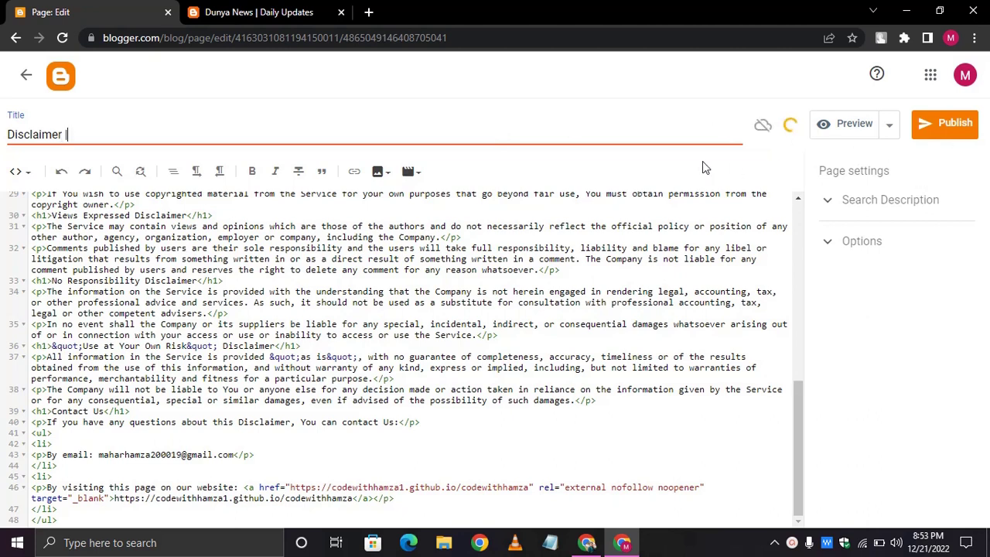
{"action": "type", "text": " Dunia News"}
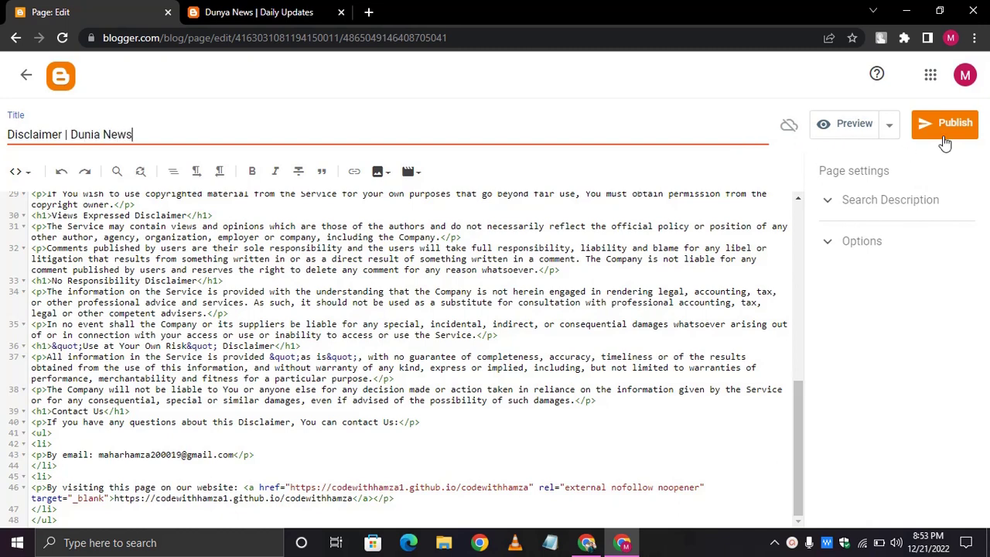
{"action": "left_click", "coordinate": [946, 141]}
{"action": "left_click", "coordinate": [945, 142]}
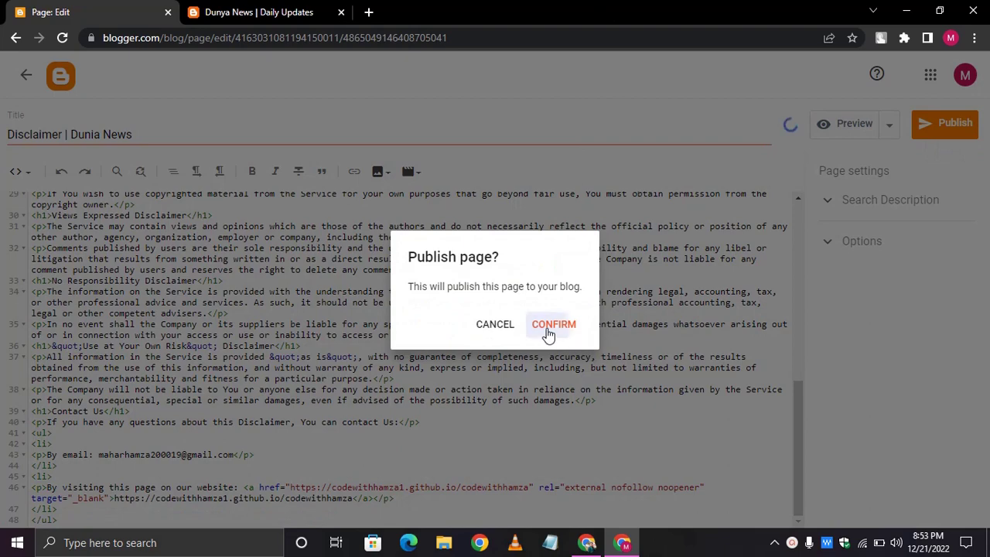
{"action": "left_click", "coordinate": [550, 326]}
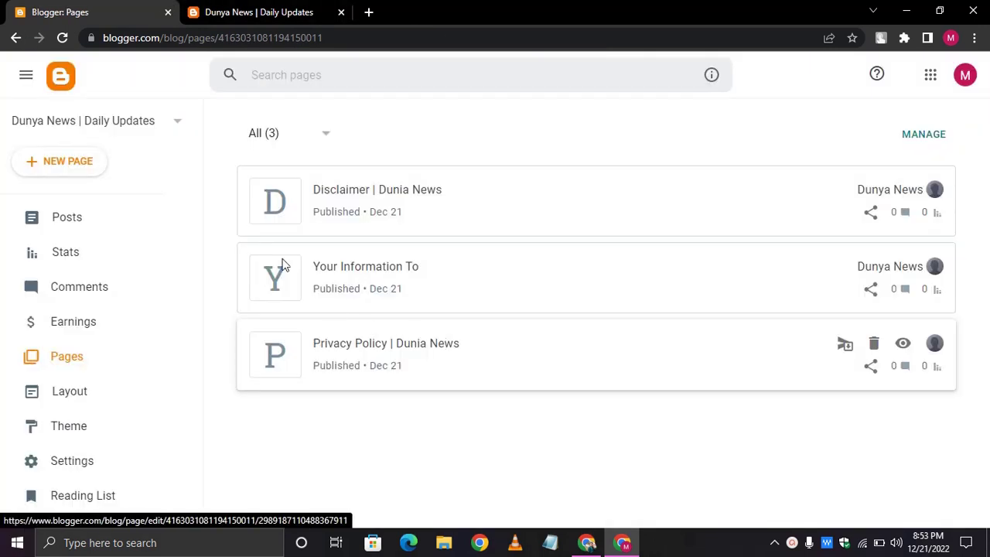
- Dismiss the print dialog and view the published Disclaimer page from the pages list
{"action": "key", "text": "ctrl+p"}
{"action": "left_click", "coordinate": [249, 295]}
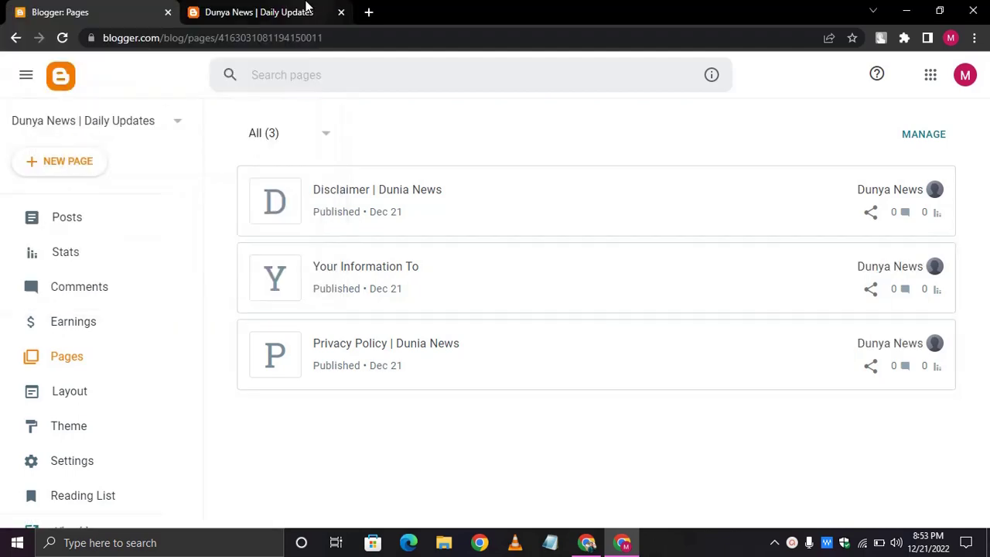
{"action": "left_click", "coordinate": [305, 9]}
{"action": "left_click", "coordinate": [84, 9]}
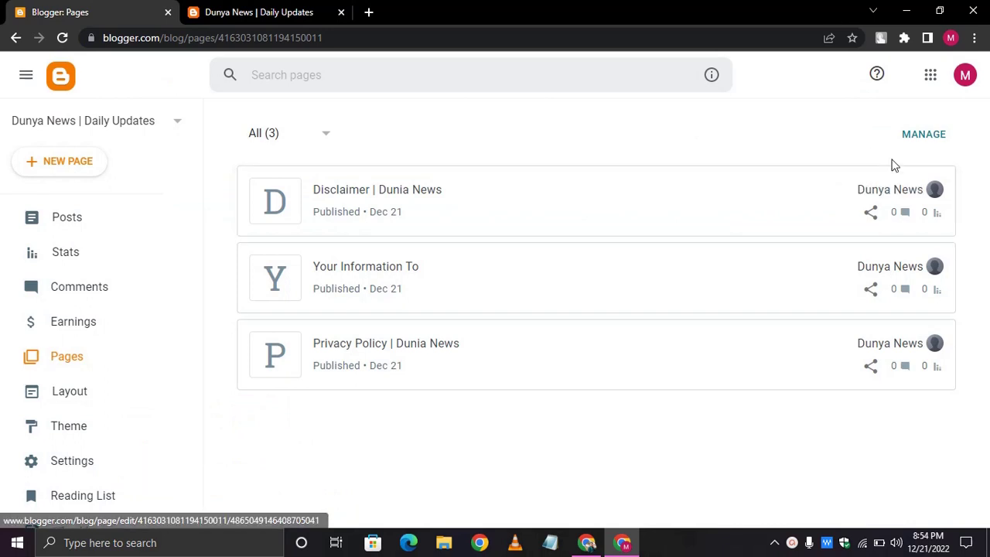
{"action": "left_click", "coordinate": [903, 189]}
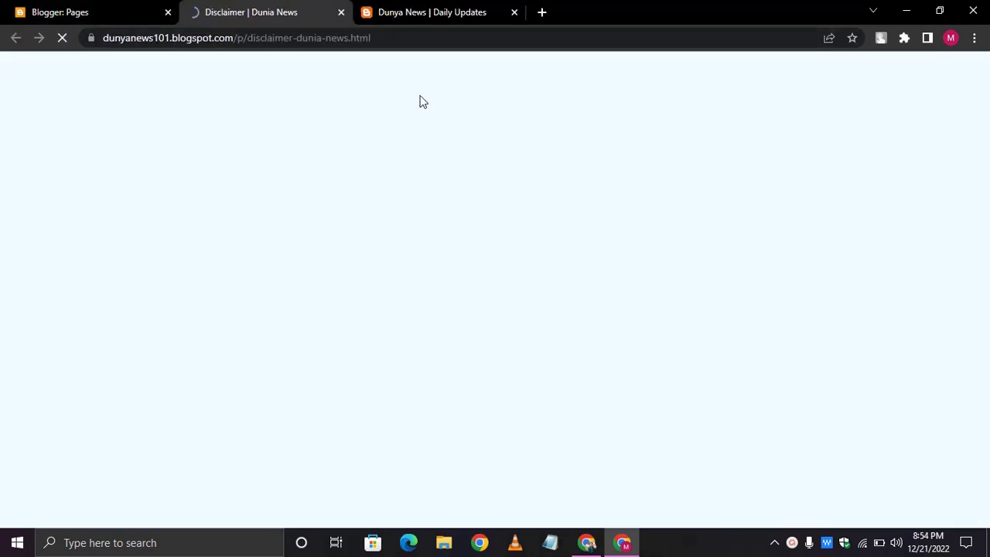
- Scroll through the live Disclaimer | Dunia News page's sections
{"action": "scroll", "coordinate": [423, 292], "scroll_direction": "down", "scroll_amount": 4}
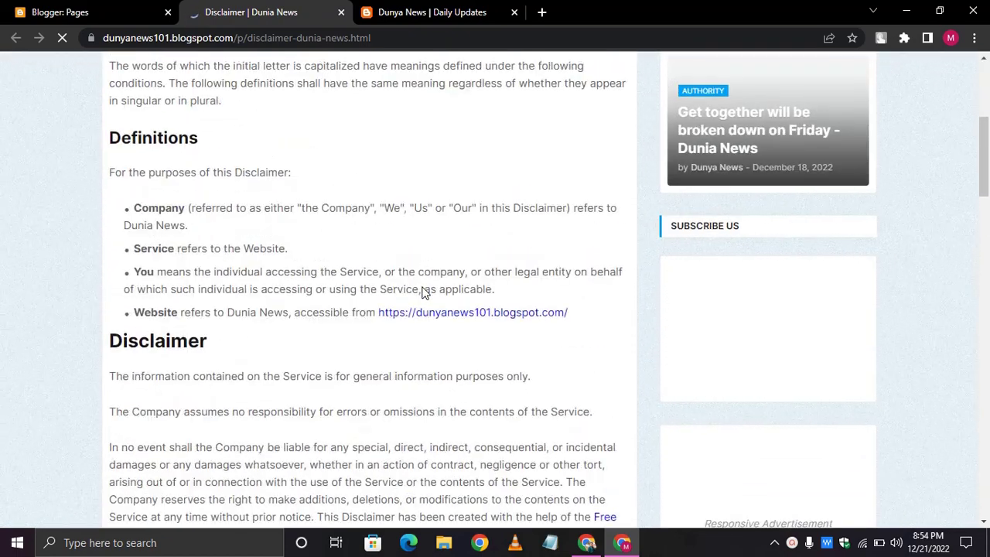
{"action": "scroll", "coordinate": [424, 292], "scroll_direction": "down", "scroll_amount": 7}
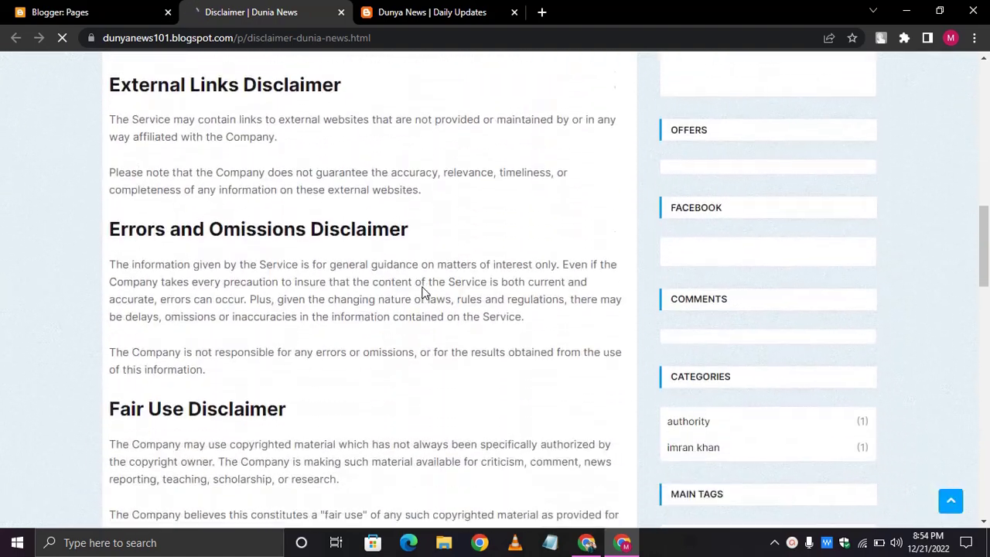
{"action": "scroll", "coordinate": [424, 292], "scroll_direction": "down", "scroll_amount": 3}
{"action": "scroll", "coordinate": [424, 293], "scroll_direction": "up", "scroll_amount": 3}
{"action": "scroll", "coordinate": [424, 292], "scroll_direction": "down", "scroll_amount": 2}
{"action": "scroll", "coordinate": [424, 292], "scroll_direction": "down", "scroll_amount": 10}
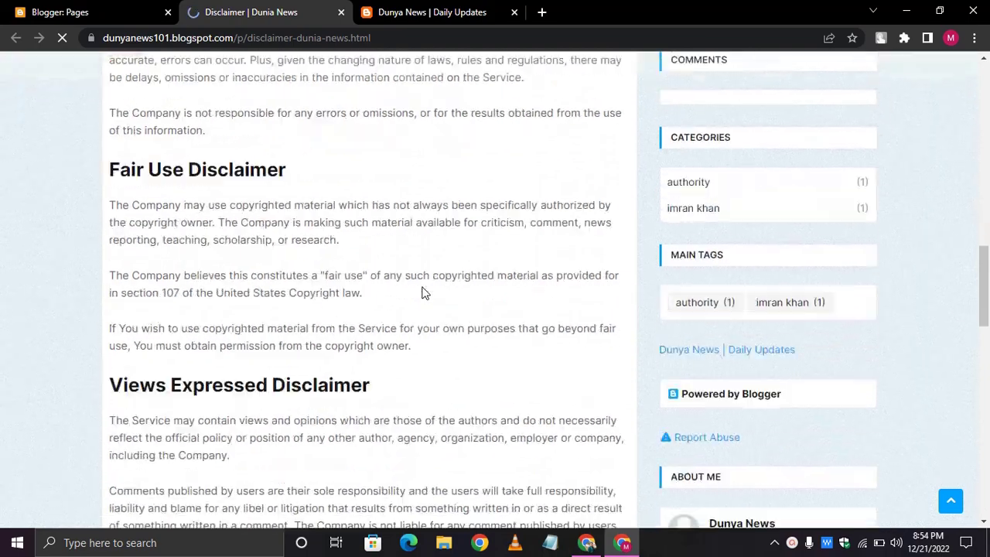
{"action": "scroll", "coordinate": [424, 293], "scroll_direction": "down", "scroll_amount": 3}
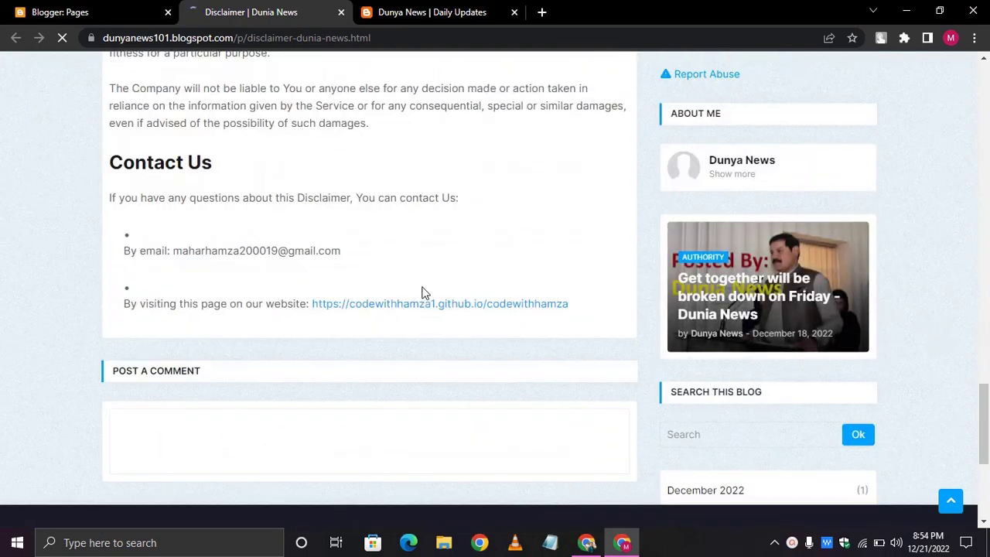
{"action": "scroll", "coordinate": [424, 293], "scroll_direction": "up", "scroll_amount": 6}
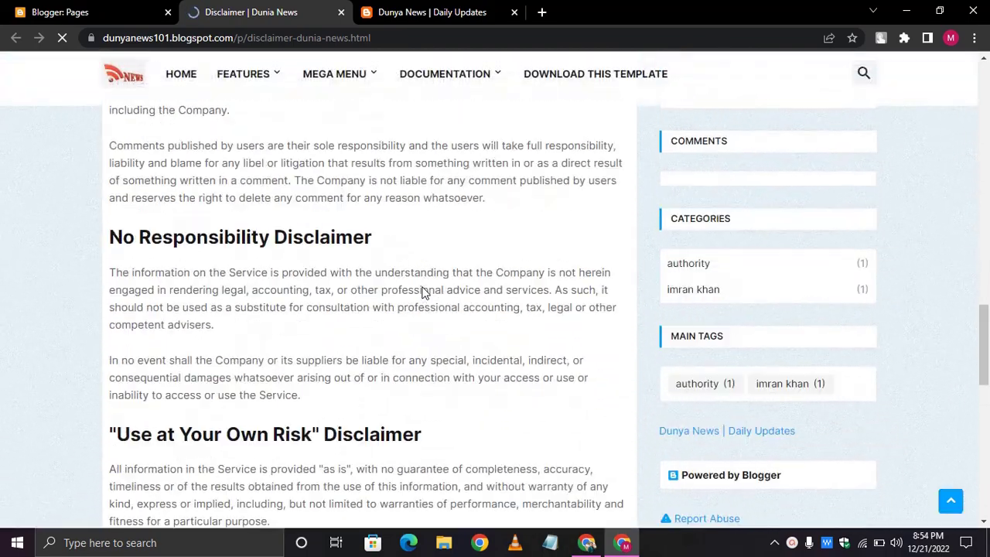
{"action": "scroll", "coordinate": [424, 292], "scroll_direction": "up", "scroll_amount": 1}
{"action": "scroll", "coordinate": [424, 293], "scroll_direction": "down", "scroll_amount": 1}
{"action": "scroll", "coordinate": [424, 292], "scroll_direction": "up", "scroll_amount": 1}
{"action": "scroll", "coordinate": [424, 293], "scroll_direction": "up", "scroll_amount": 3}
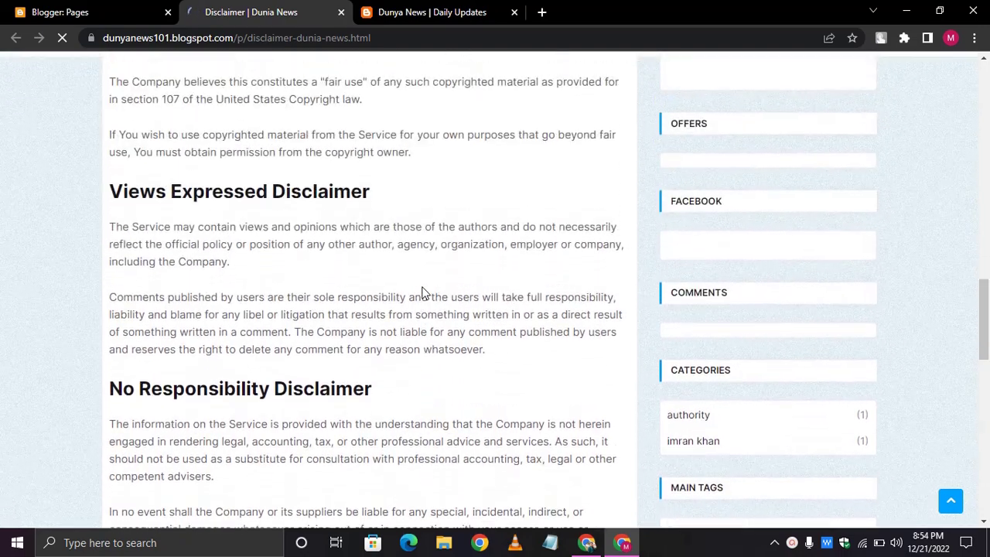
{"action": "scroll", "coordinate": [424, 293], "scroll_direction": "up", "scroll_amount": 4}
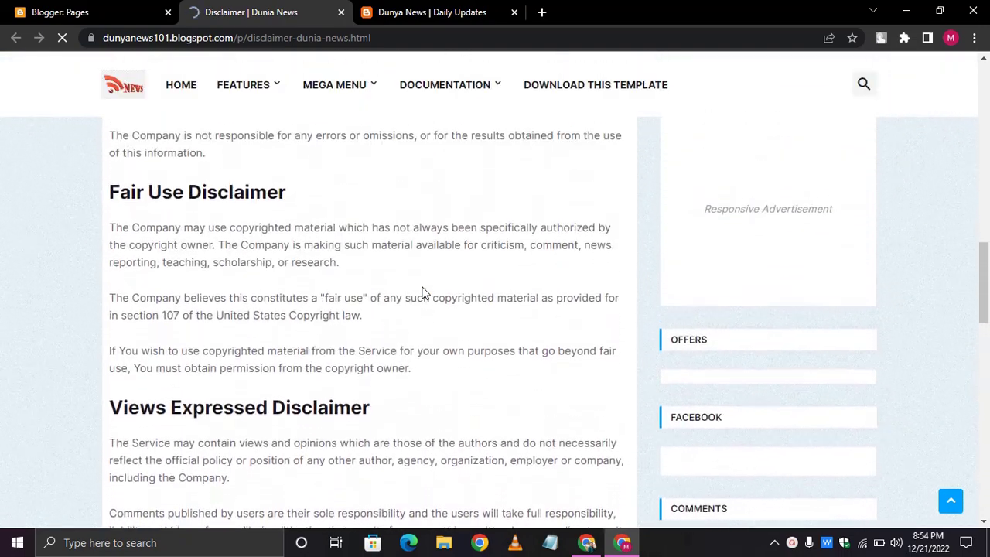
{"action": "scroll", "coordinate": [424, 292], "scroll_direction": "up", "scroll_amount": 3}
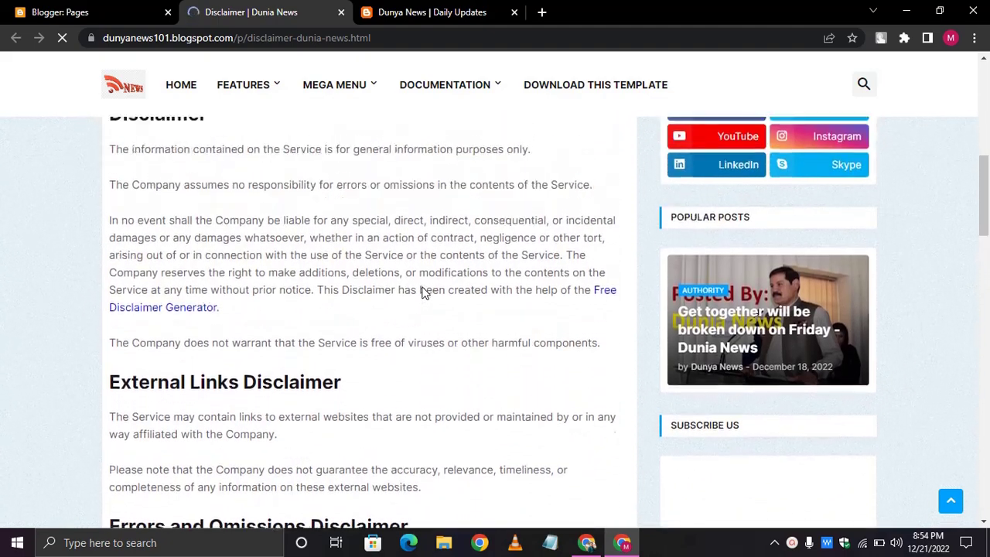
{"action": "scroll", "coordinate": [424, 293], "scroll_direction": "up", "scroll_amount": 4}
{"action": "scroll", "coordinate": [424, 293], "scroll_direction": "up", "scroll_amount": 2}
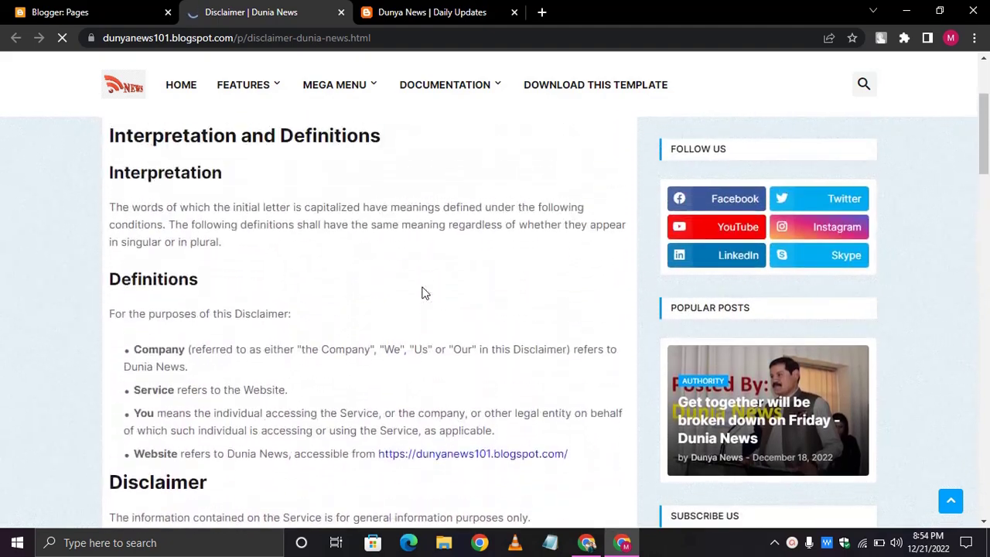
{"action": "scroll", "coordinate": [424, 293], "scroll_direction": "down", "scroll_amount": 5}
{"action": "scroll", "coordinate": [424, 292], "scroll_direction": "down", "scroll_amount": 1}
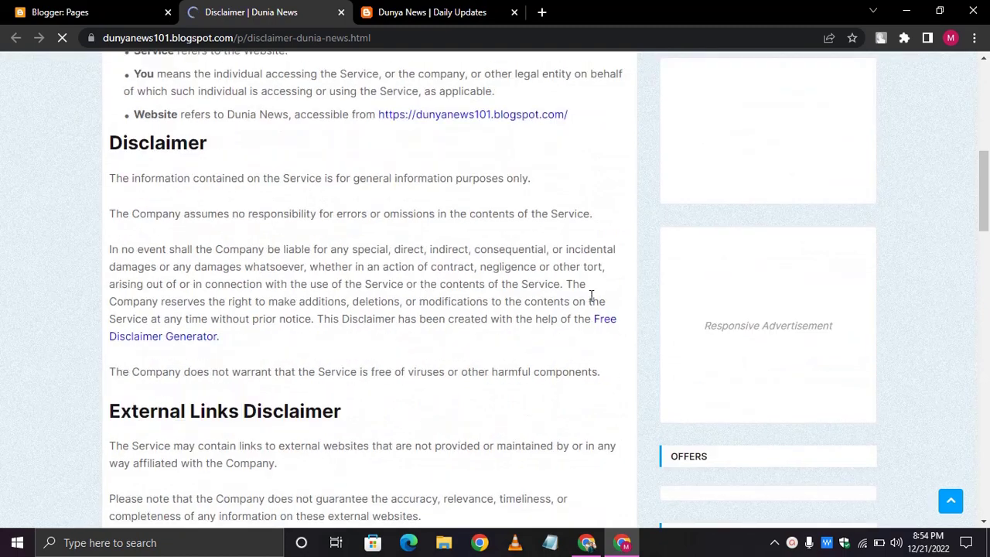
- Open the Disclaimer page in the editor and scroll down to the credit link
{"action": "left_click", "coordinate": [93, 13]}
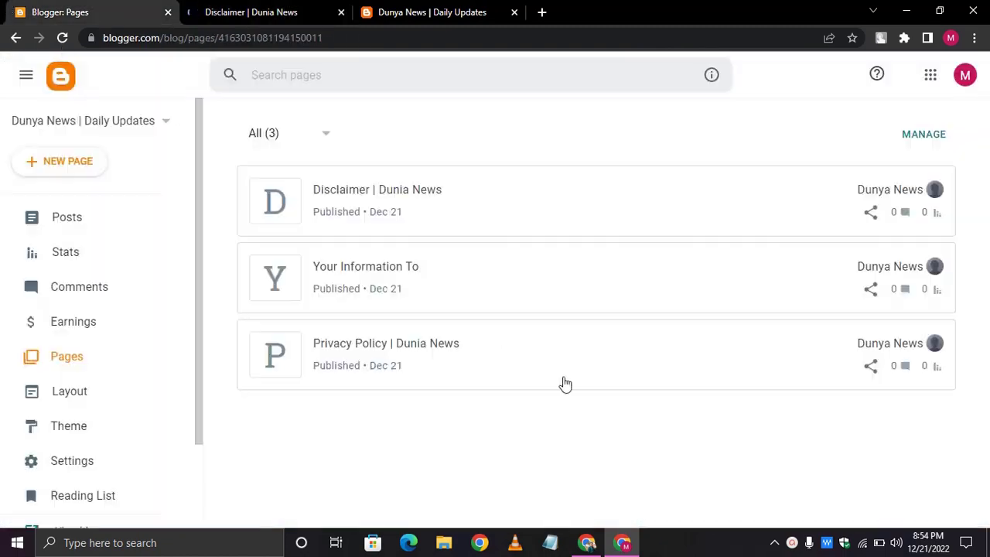
{"action": "left_click", "coordinate": [517, 188]}
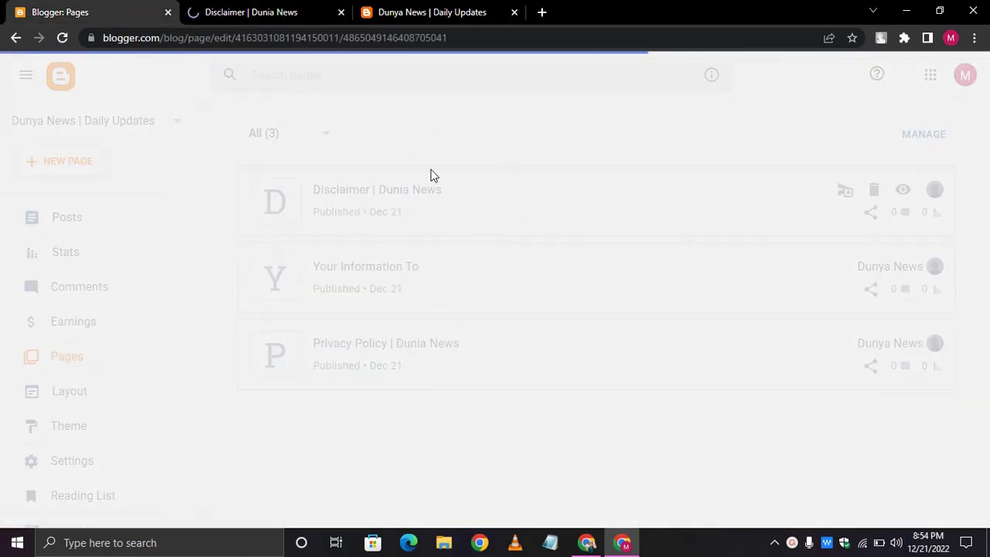
{"action": "left_click", "coordinate": [341, 12]}
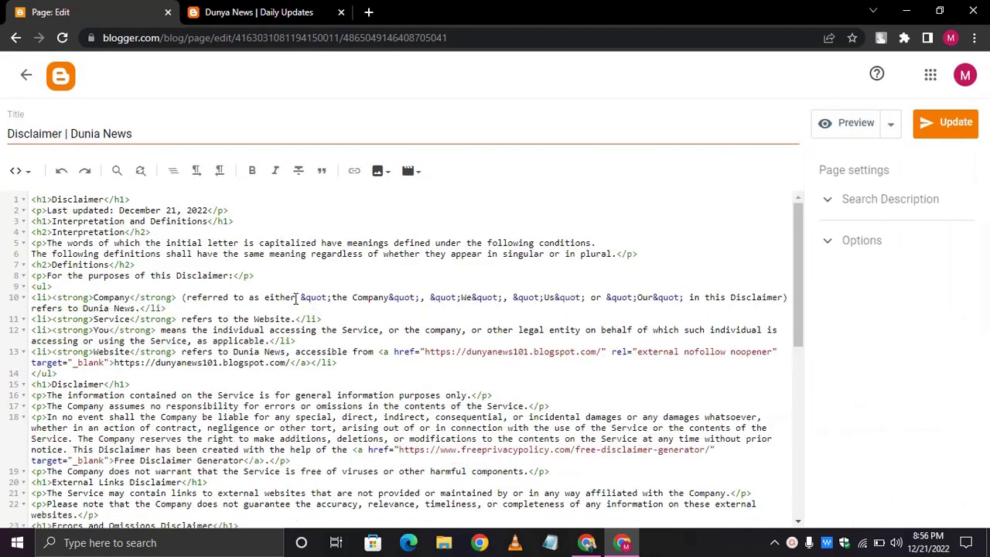
{"action": "key", "text": "ctrl+p"}
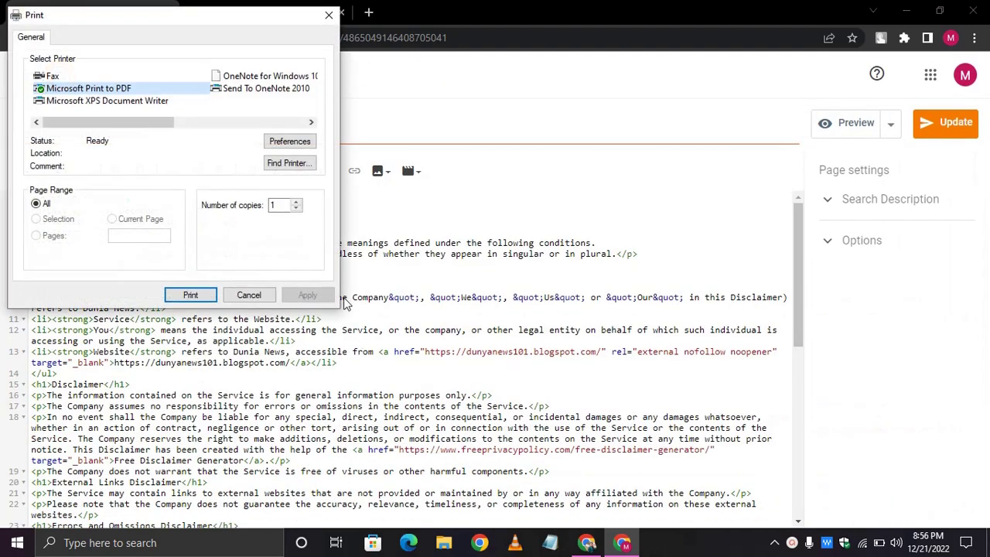
{"action": "left_click", "coordinate": [250, 292]}
{"action": "scroll", "coordinate": [253, 243], "scroll_direction": "down", "scroll_amount": 1}
{"action": "scroll", "coordinate": [254, 243], "scroll_direction": "down", "scroll_amount": 2}
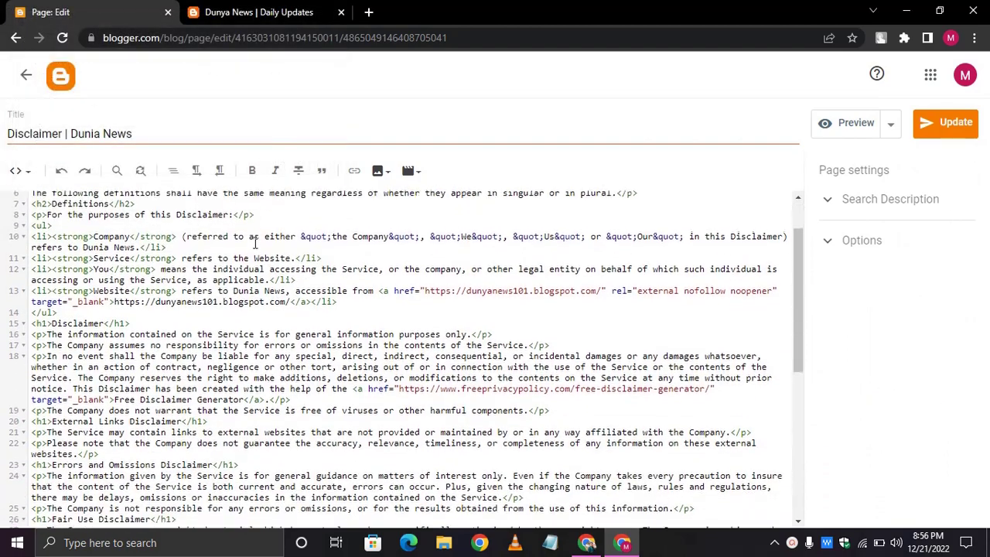
{"action": "scroll", "coordinate": [255, 243], "scroll_direction": "down", "scroll_amount": 1}
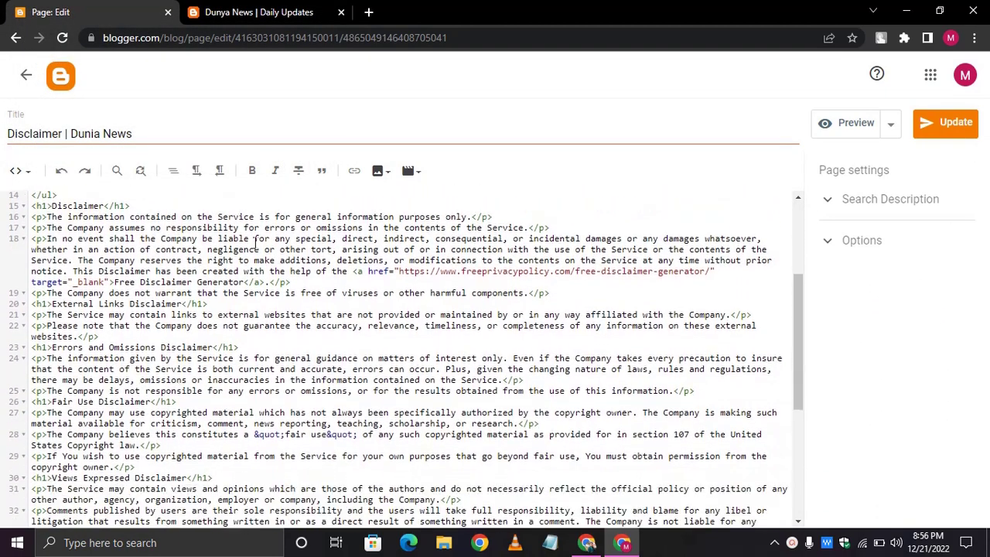
- Delete the Free Disclaimer Generator link on line 18 and update the page
{"action": "left_click_drag", "start_coordinate": [352, 272], "coordinate": [263, 283]}
{"action": "key", "text": "BackSpace"}
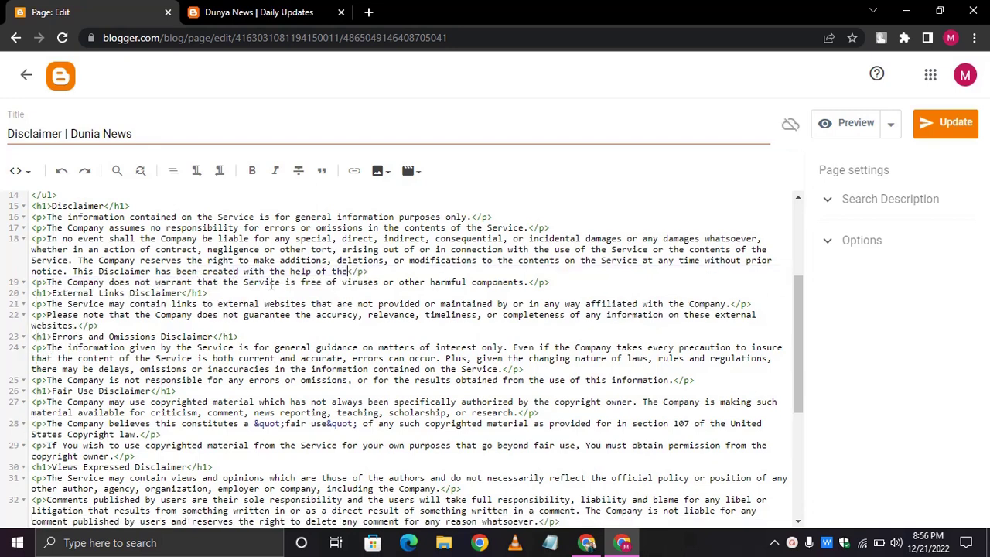
{"action": "left_click", "coordinate": [949, 132]}
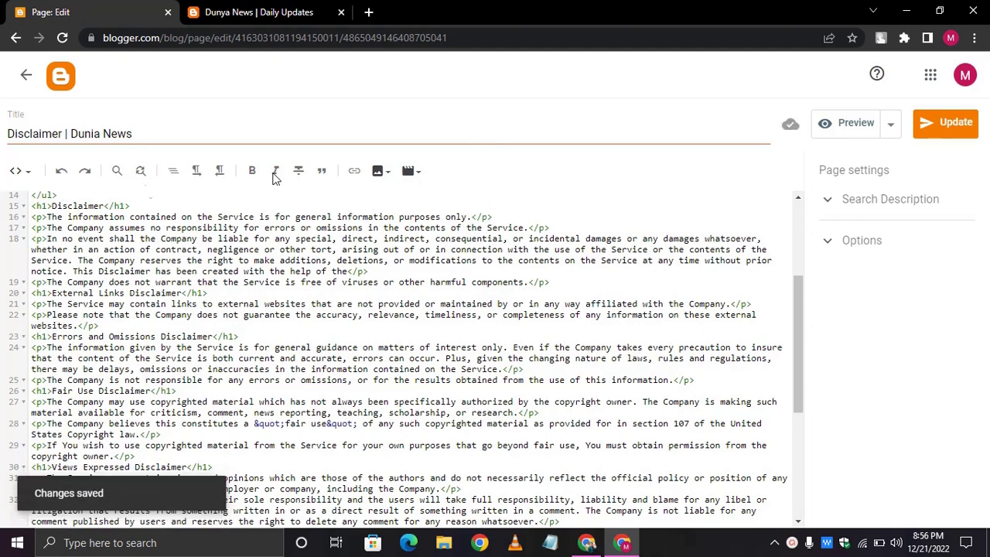
{"action": "left_click", "coordinate": [21, 75]}
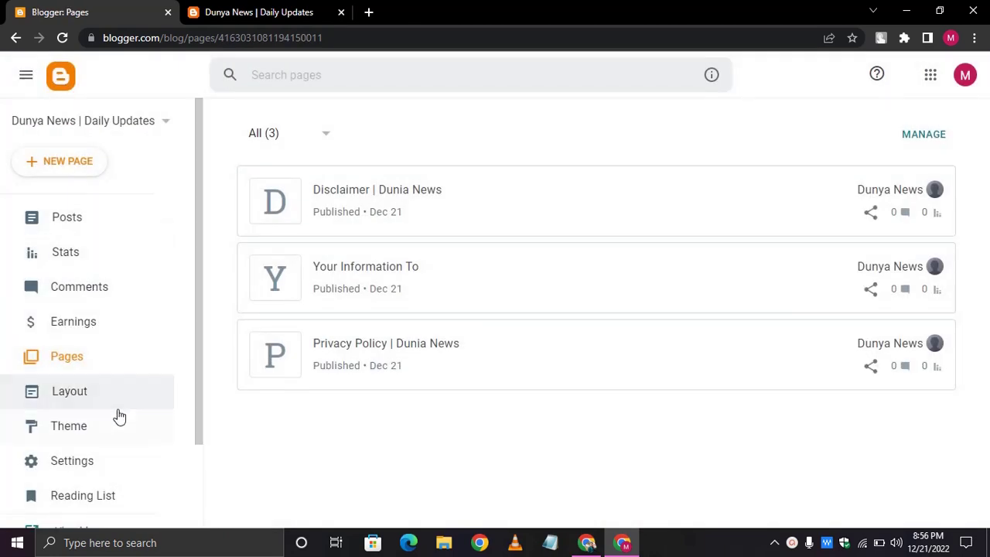
- Open Layout and edit the Footer Menu's Pages link list (Home, About Us, Contact Us, RTL Version)
{"action": "left_click", "coordinate": [70, 395]}
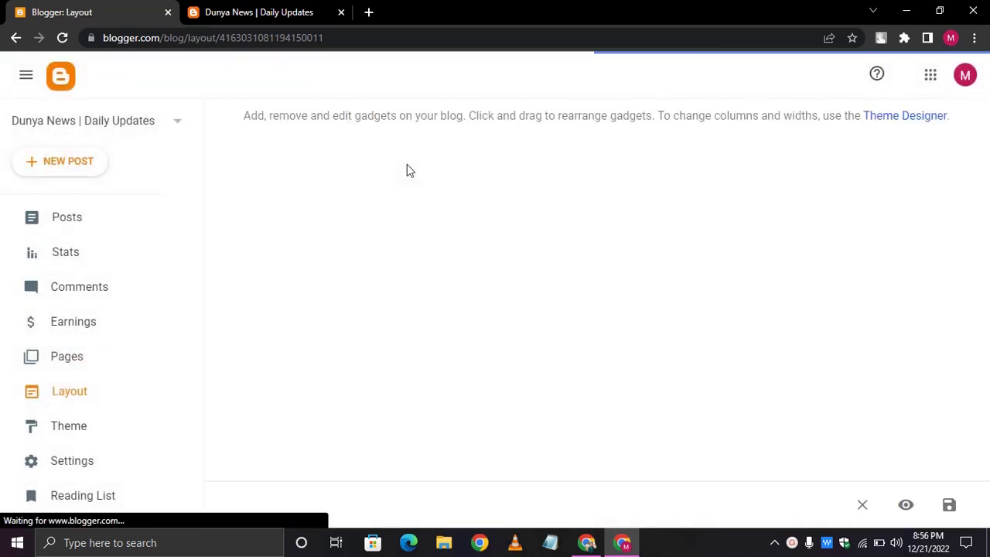
{"action": "scroll", "coordinate": [408, 166], "scroll_direction": "down", "scroll_amount": 3}
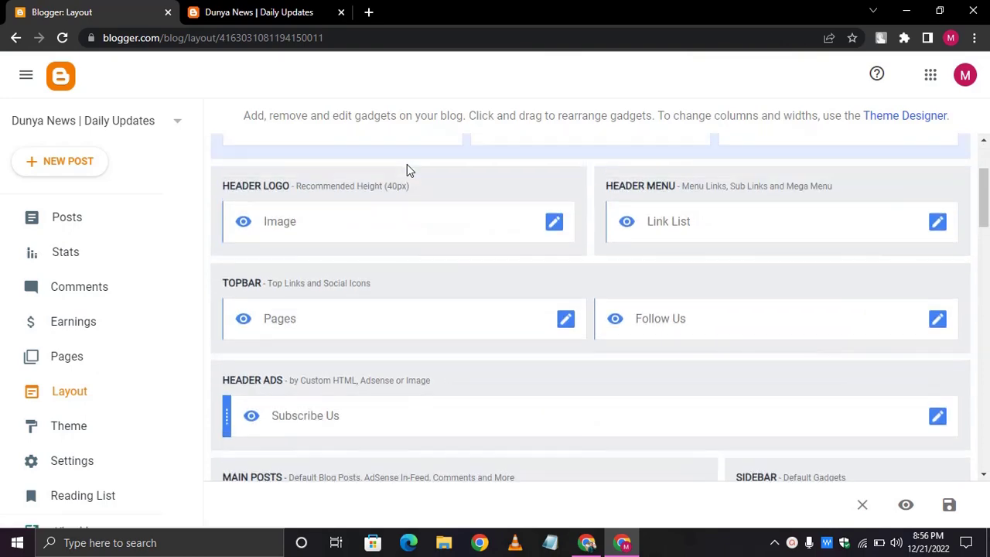
{"action": "scroll", "coordinate": [408, 166], "scroll_direction": "down", "scroll_amount": 10}
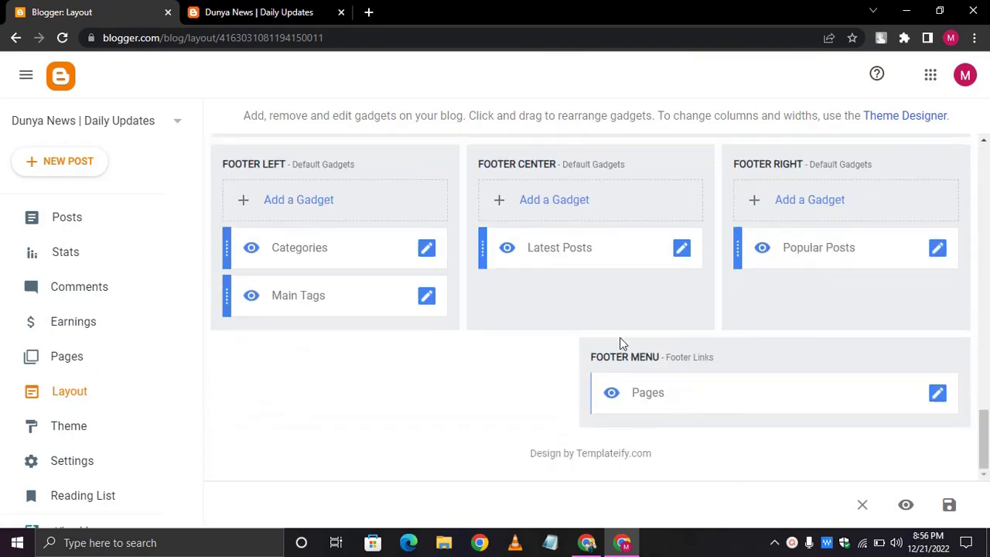
{"action": "left_click", "coordinate": [936, 395]}
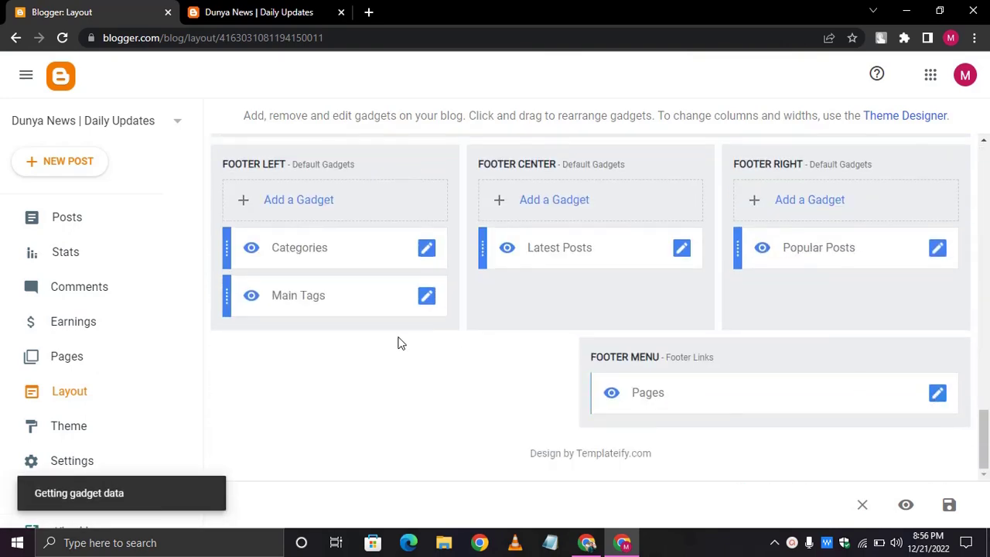
{"action": "scroll", "coordinate": [434, 310], "scroll_direction": "down", "scroll_amount": 3}
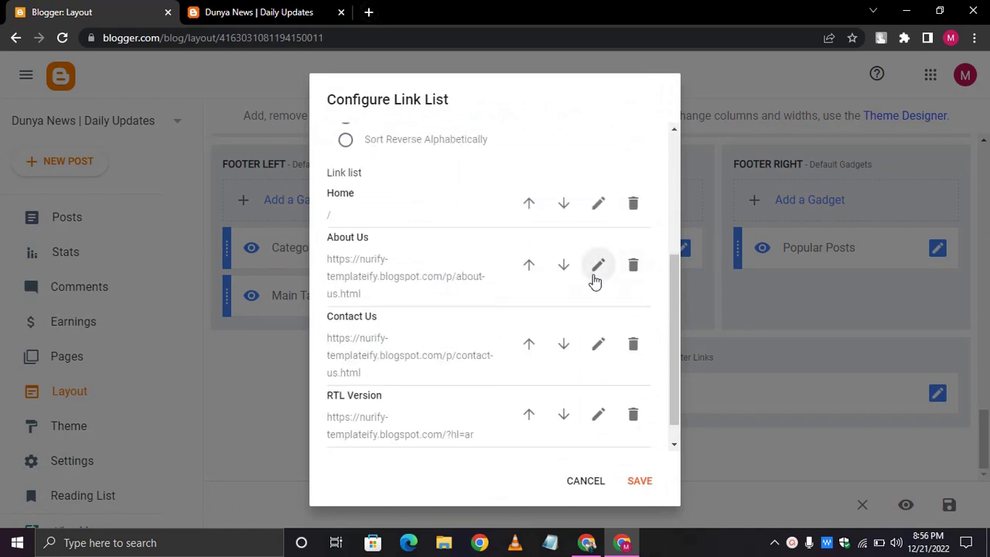
- Search Google for 'about us generator free' and open the BlogEarns Free About Us Page Generator
{"action": "left_click", "coordinate": [368, 13]}
{"action": "type", "text": "about us "}
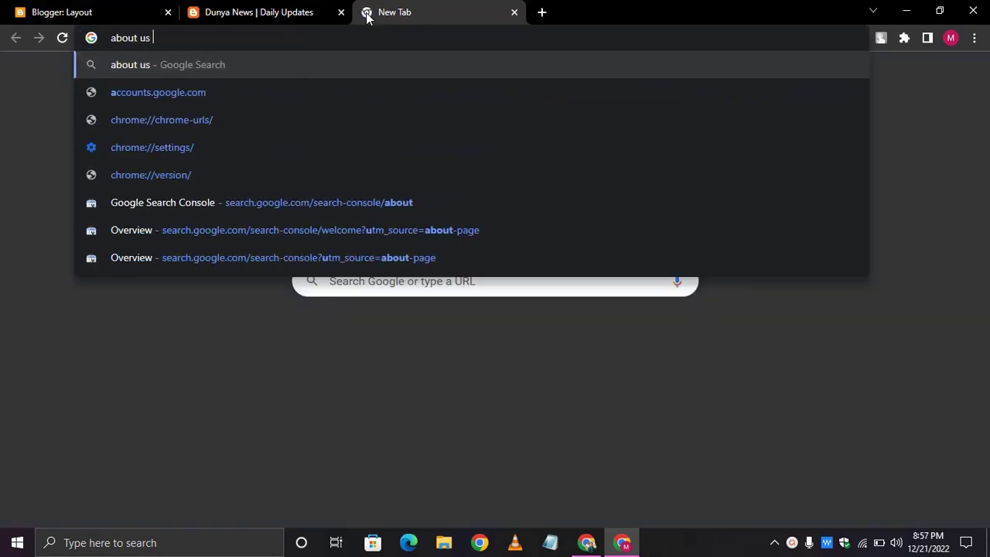
{"action": "type", "text": "genraot"}
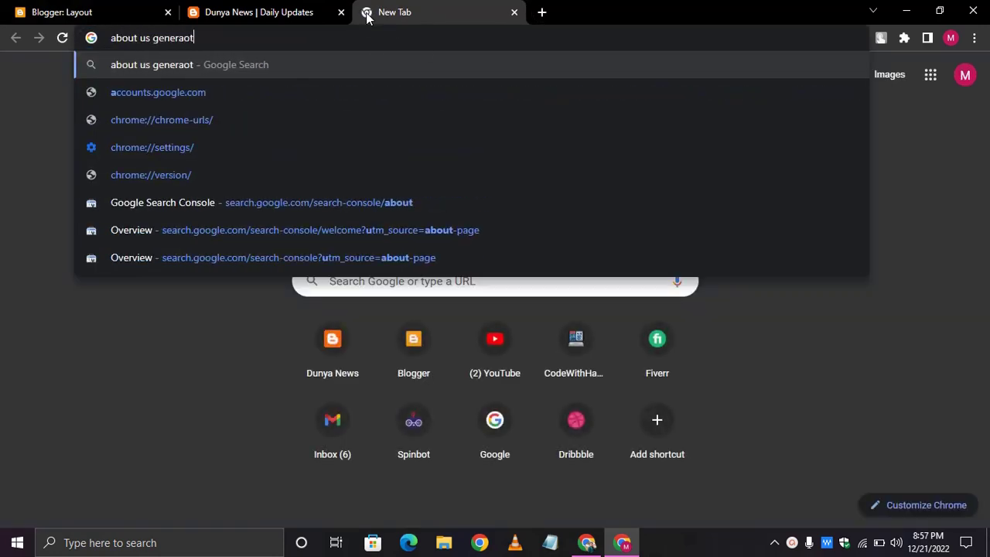
{"action": "key", "text": "BackSpace"}
{"action": "key", "text": "BackSpace"}
{"action": "type", "text": "tor free"}
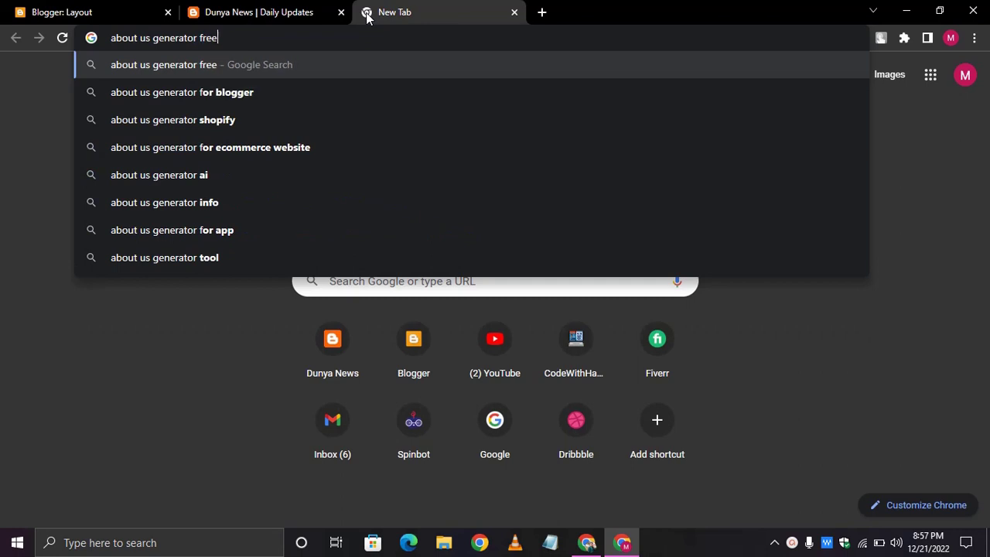
{"action": "key", "text": "Return"}
{"action": "scroll", "coordinate": [191, 266], "scroll_direction": "down", "scroll_amount": 1}
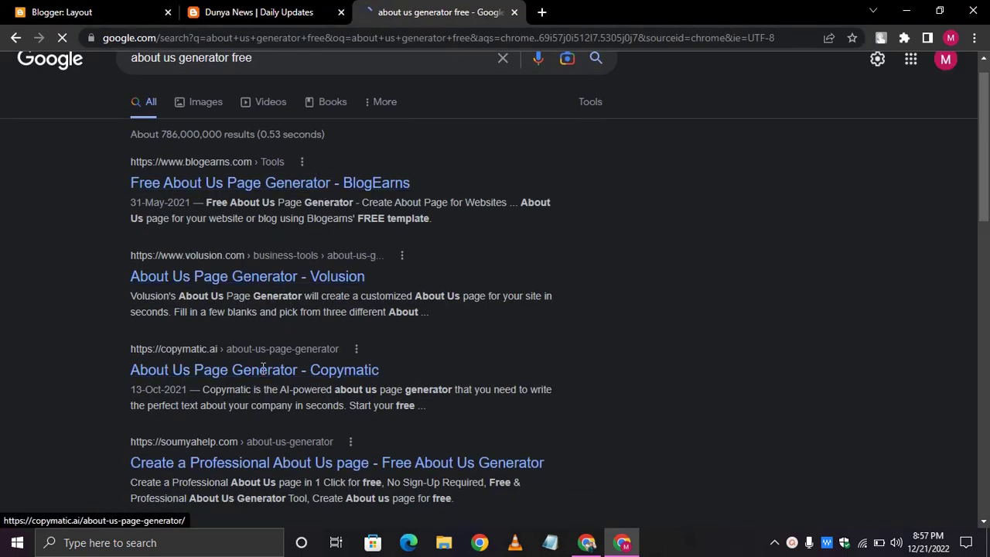
{"action": "left_click", "coordinate": [255, 187]}
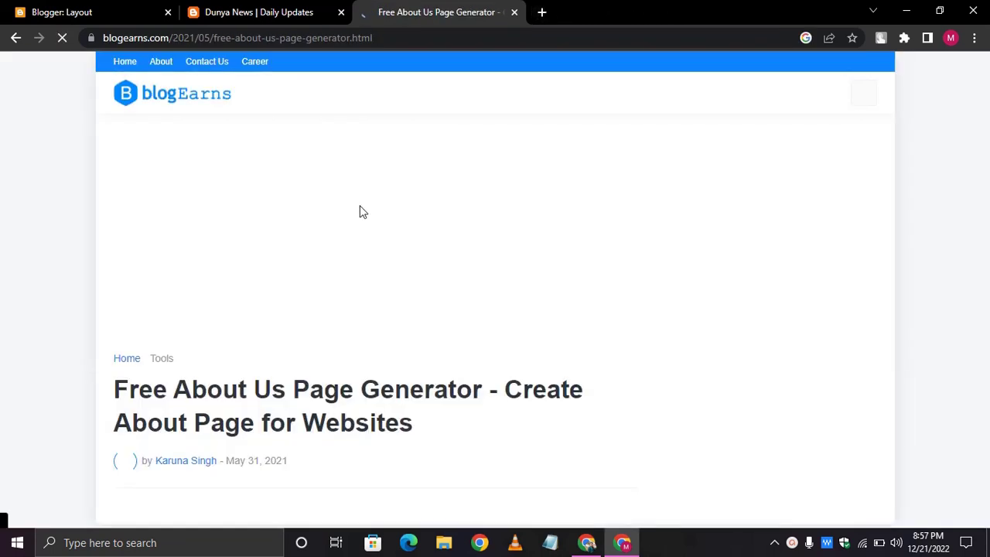
- Dismiss the print dialog, bottom ad and subscribe popup to reach the generator form
{"action": "left_click", "coordinate": [321, 12]}
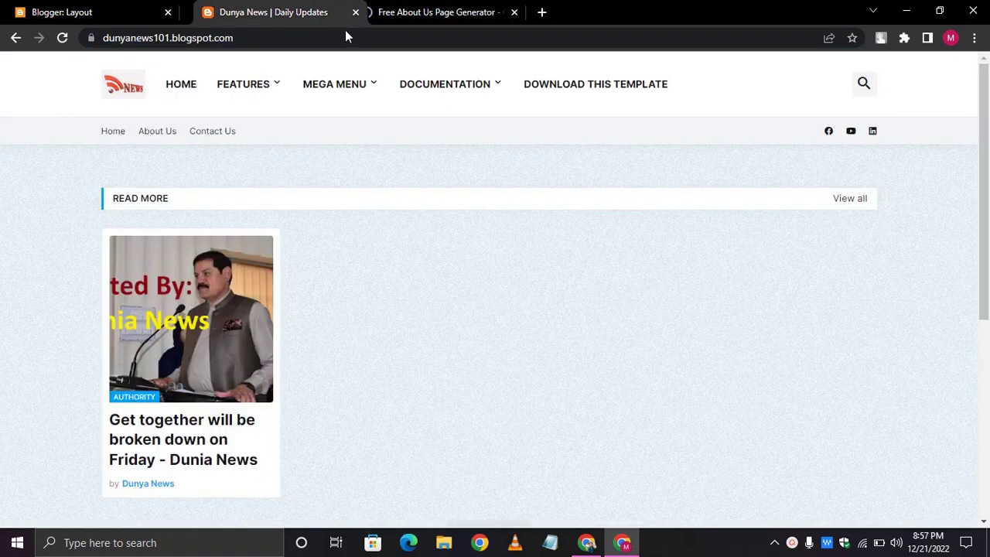
{"action": "left_click", "coordinate": [403, 11]}
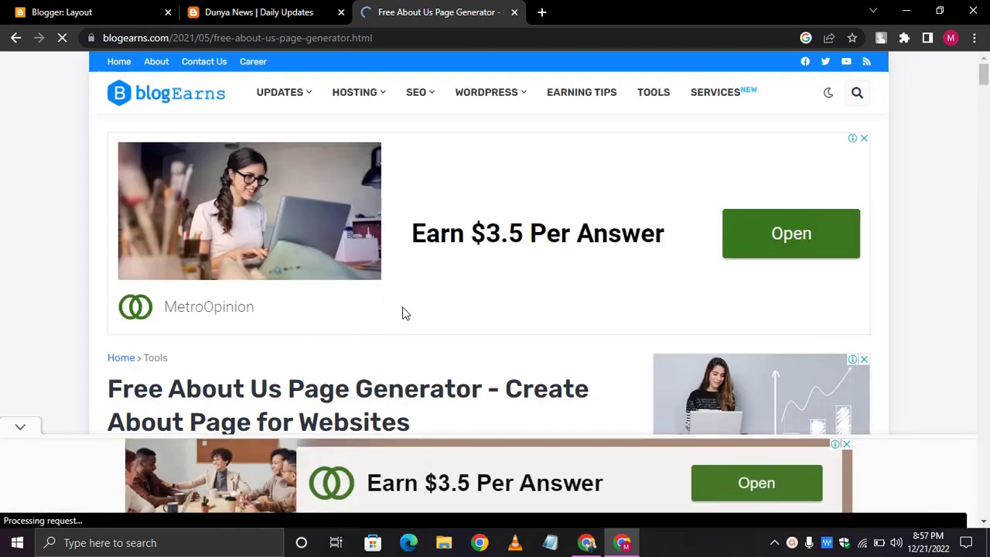
{"action": "scroll", "coordinate": [343, 301], "scroll_direction": "down", "scroll_amount": 1}
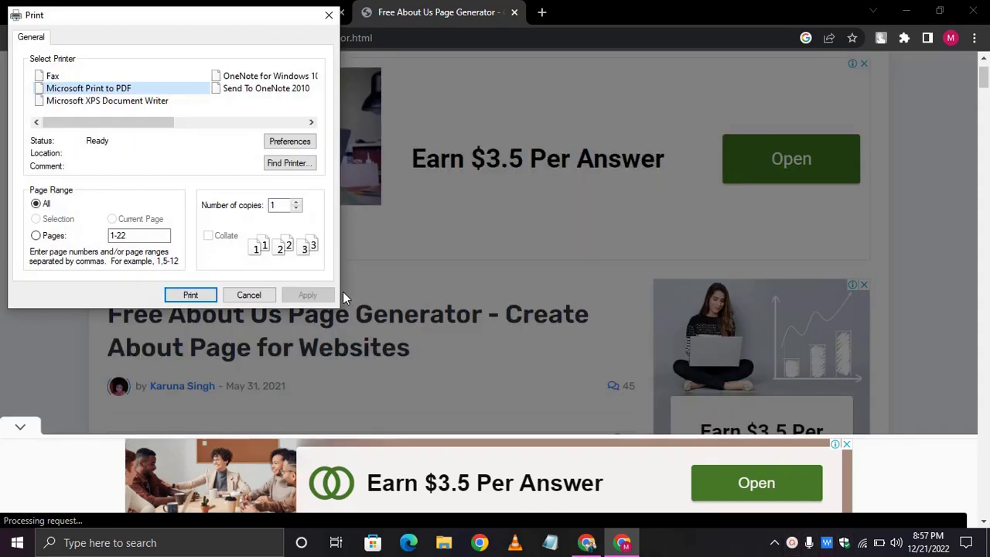
{"action": "left_click", "coordinate": [249, 291]}
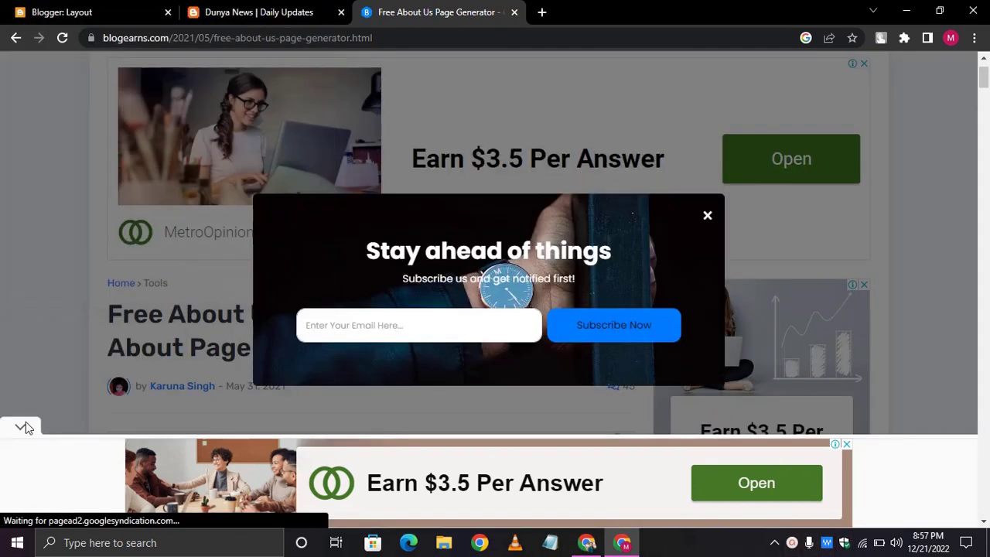
{"action": "left_click", "coordinate": [23, 428]}
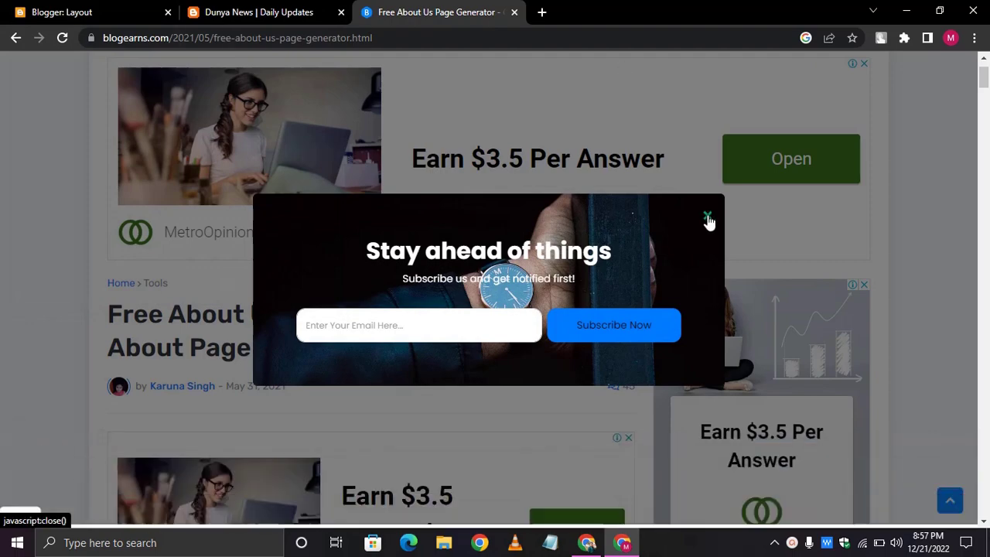
{"action": "left_click", "coordinate": [708, 217]}
{"action": "scroll", "coordinate": [331, 294], "scroll_direction": "down", "scroll_amount": 9}
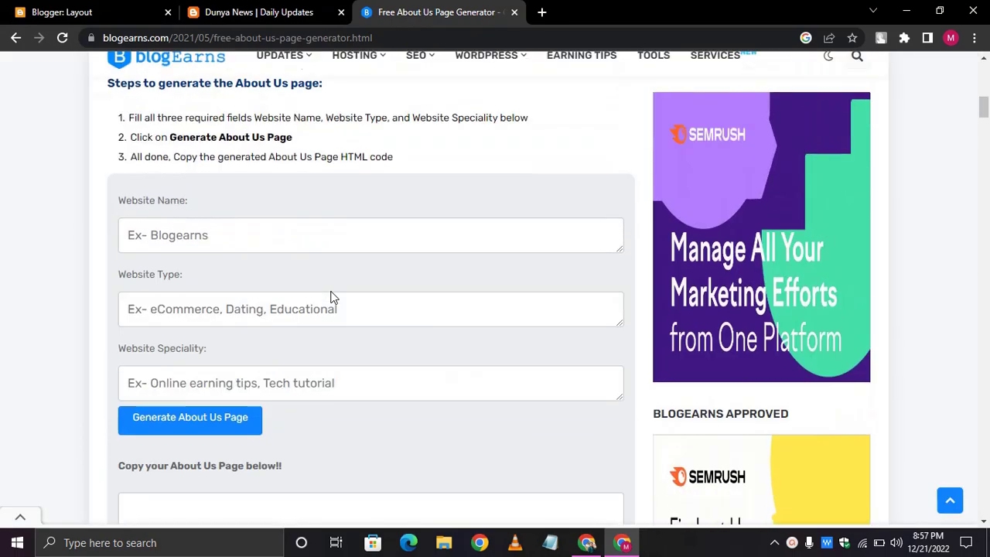
- Fill in the website name as Dunia News, type News Website, and speciality 'Update you every time'
{"action": "left_click", "coordinate": [263, 234]}
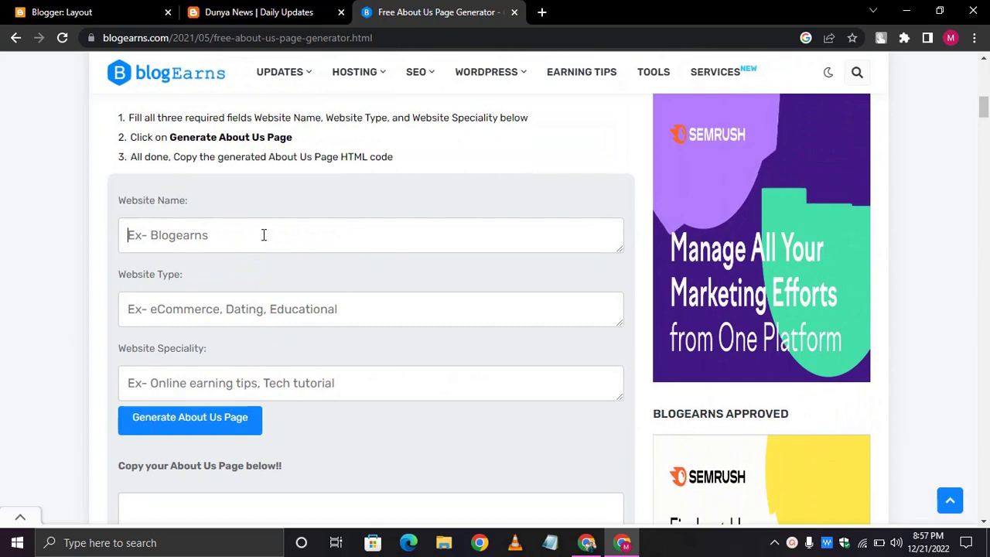
{"action": "type", "text": "Dunia News"}
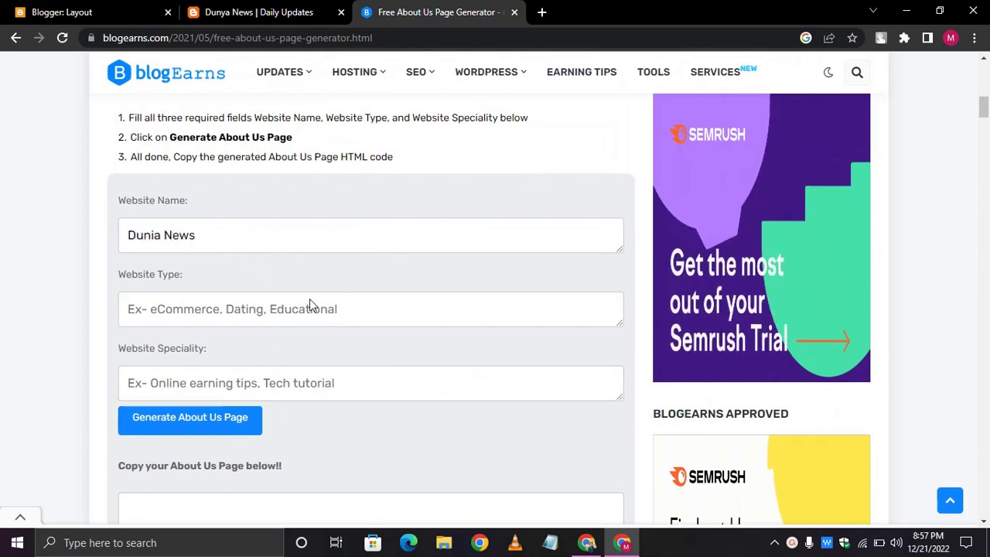
{"action": "left_click", "coordinate": [316, 307]}
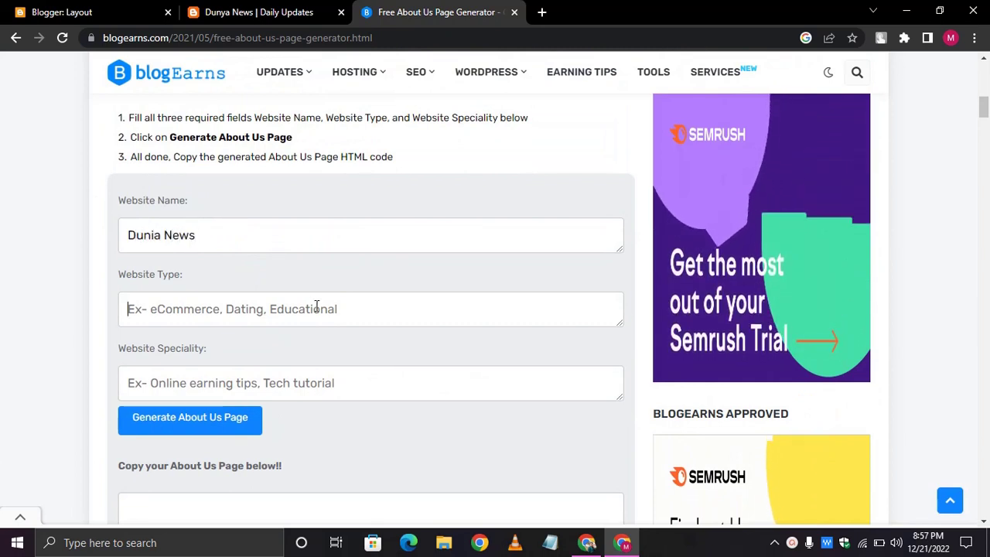
{"action": "type", "text": "News"}
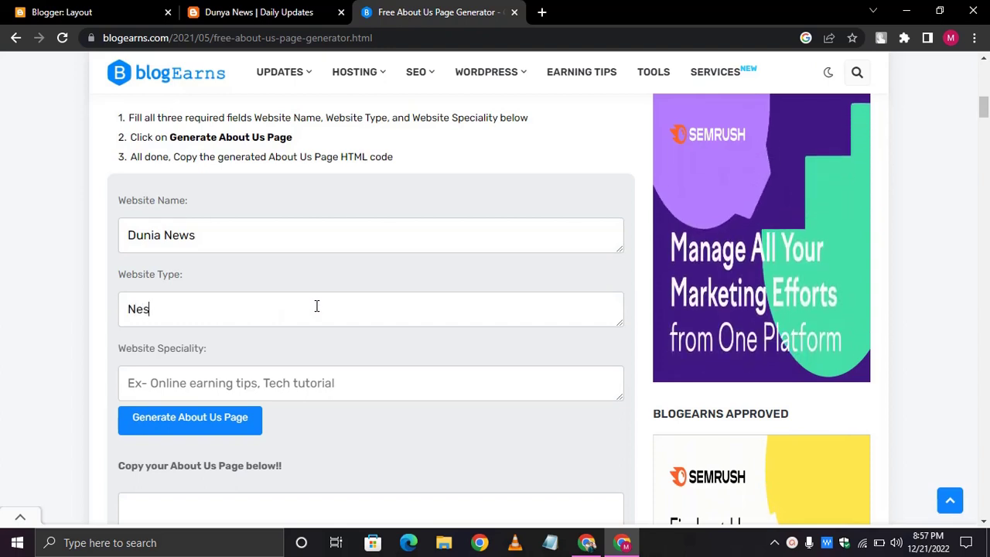
{"action": "type", "text": " Wesit"}
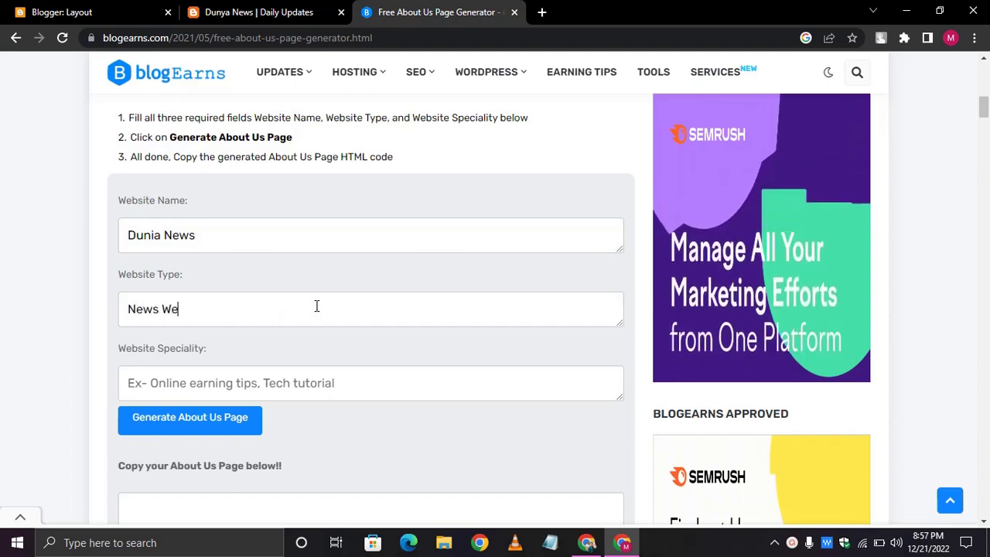
{"action": "key", "text": "BackSpace"}
{"action": "key", "text": "BackSpace"}
{"action": "key", "text": "BackSpace"}
{"action": "type", "text": "b"}
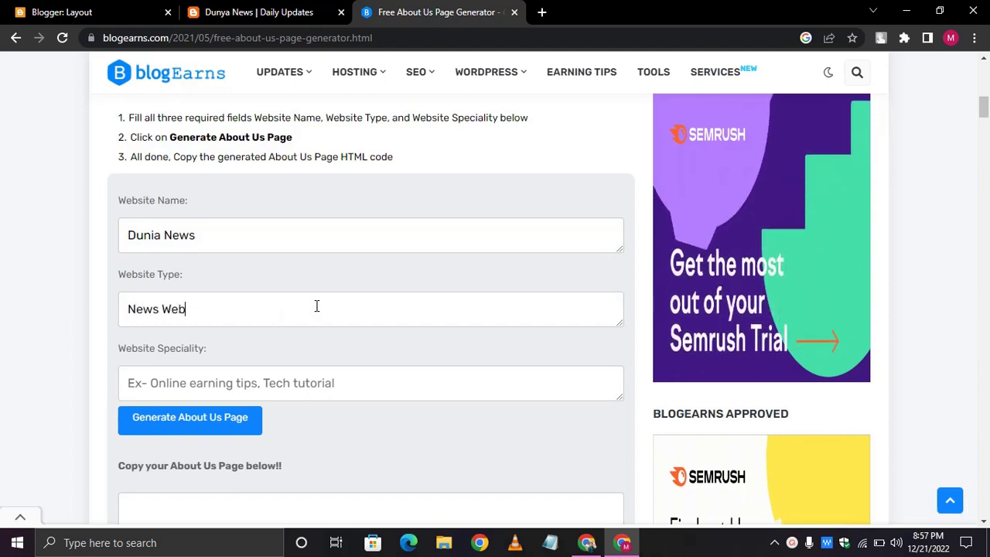
{"action": "type", "text": "site"}
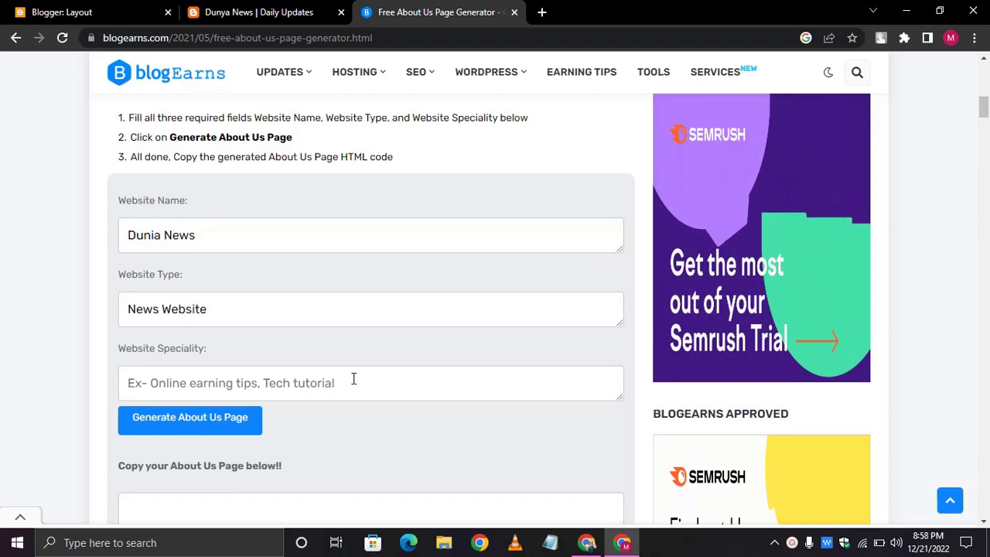
{"action": "scroll", "coordinate": [353, 379], "scroll_direction": "down", "scroll_amount": 2}
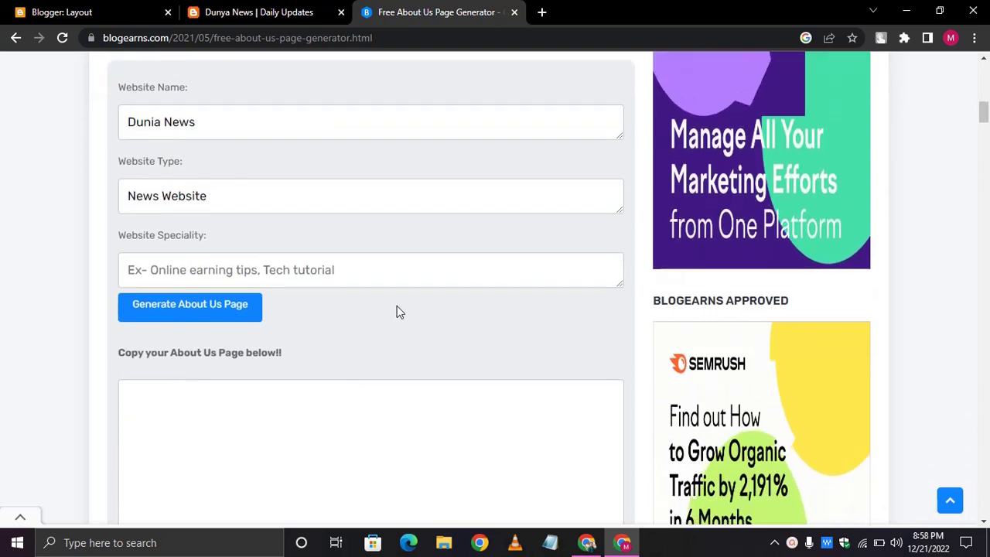
{"action": "type", "text": "Update your"}
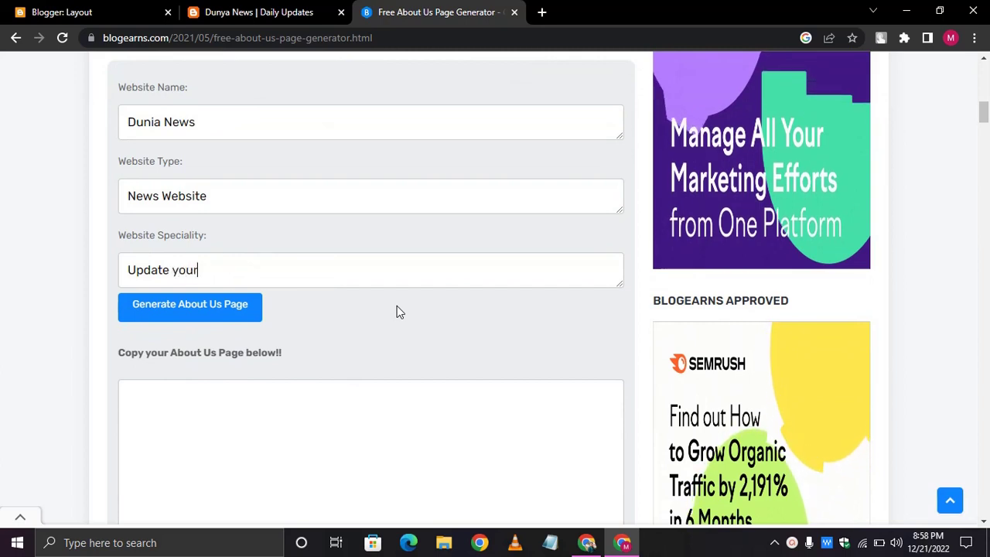
{"action": "key", "text": "BackSpace"}
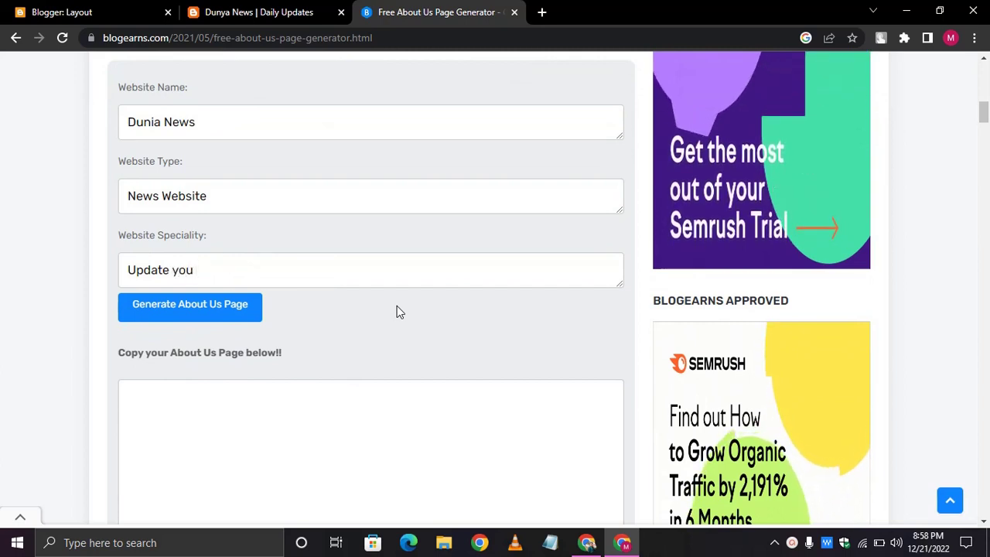
{"action": "type", "text": "every time"}
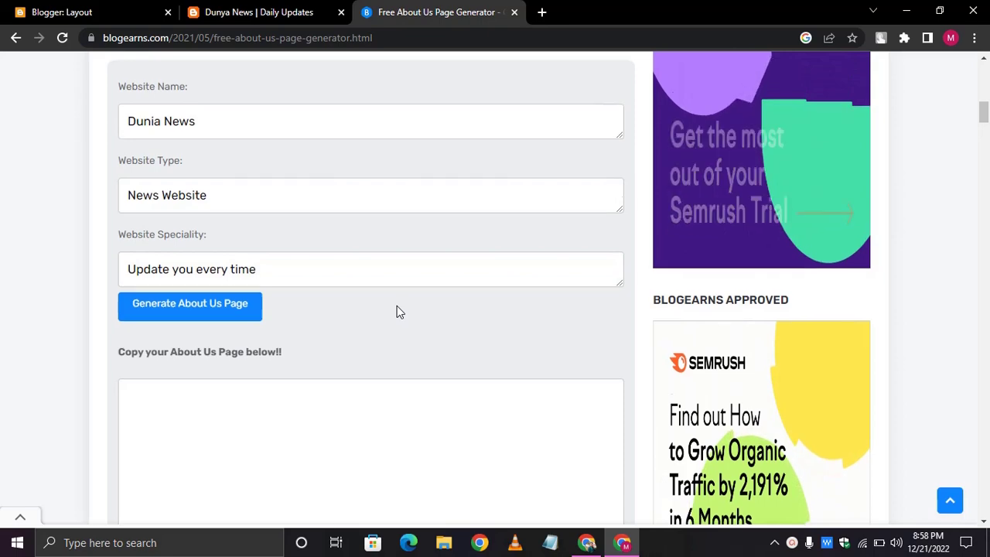
- Generate the About Us page, dismiss the alert, and copy the HTML code
{"action": "scroll", "coordinate": [397, 310], "scroll_direction": "down", "scroll_amount": 1}
{"action": "left_click", "coordinate": [214, 274]}
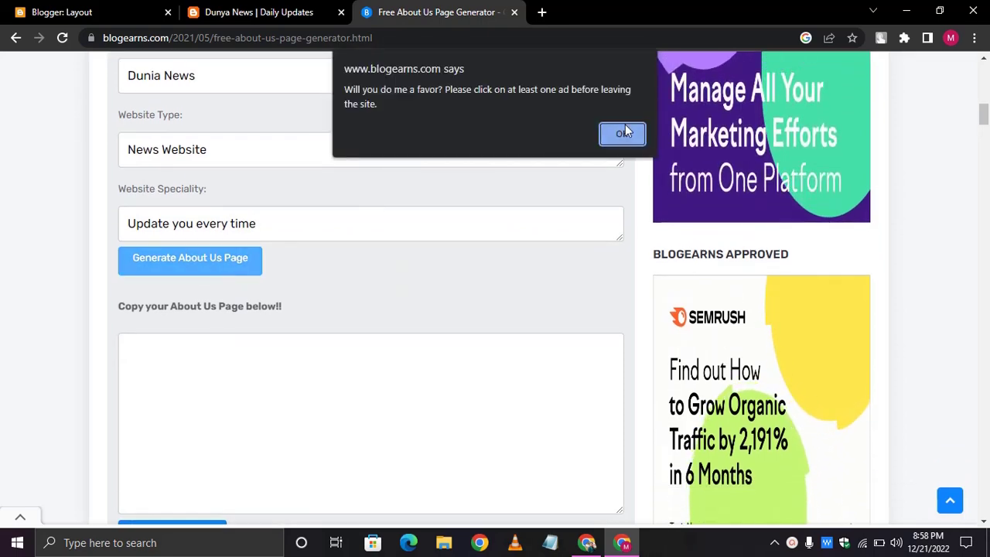
{"action": "left_click", "coordinate": [623, 133]}
{"action": "scroll", "coordinate": [389, 199], "scroll_direction": "down", "scroll_amount": 3}
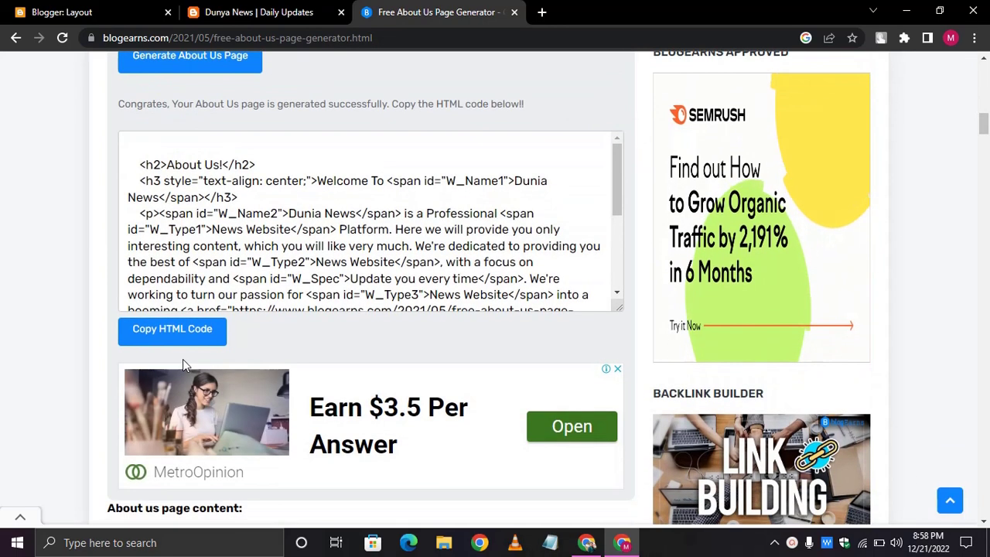
{"action": "left_click", "coordinate": [172, 330]}
- Scroll over the BlogEarns page, close the generator tab, and return to Blogger's Configure Link List
{"action": "scroll", "coordinate": [315, 229], "scroll_direction": "up", "scroll_amount": 10}
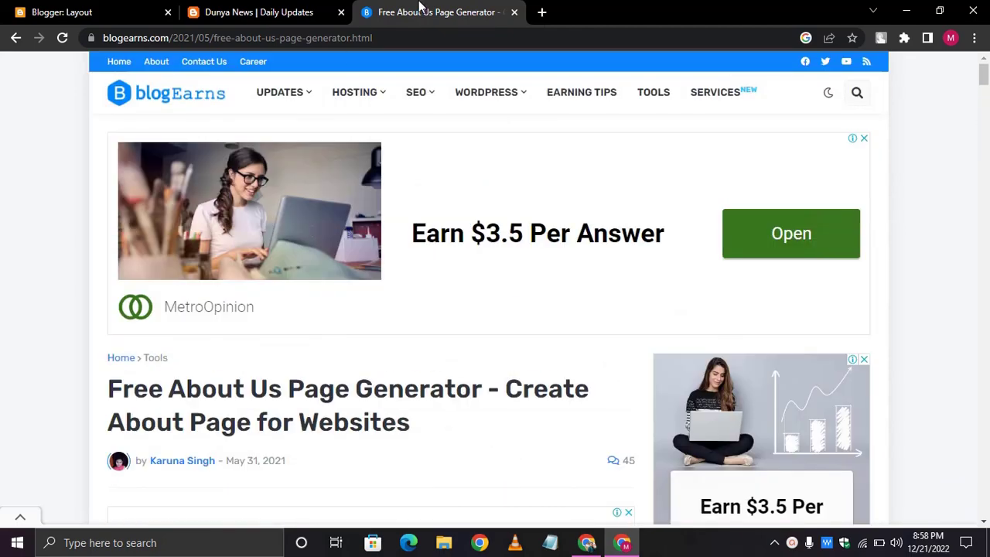
{"action": "scroll", "coordinate": [410, 332], "scroll_direction": "down", "scroll_amount": 20}
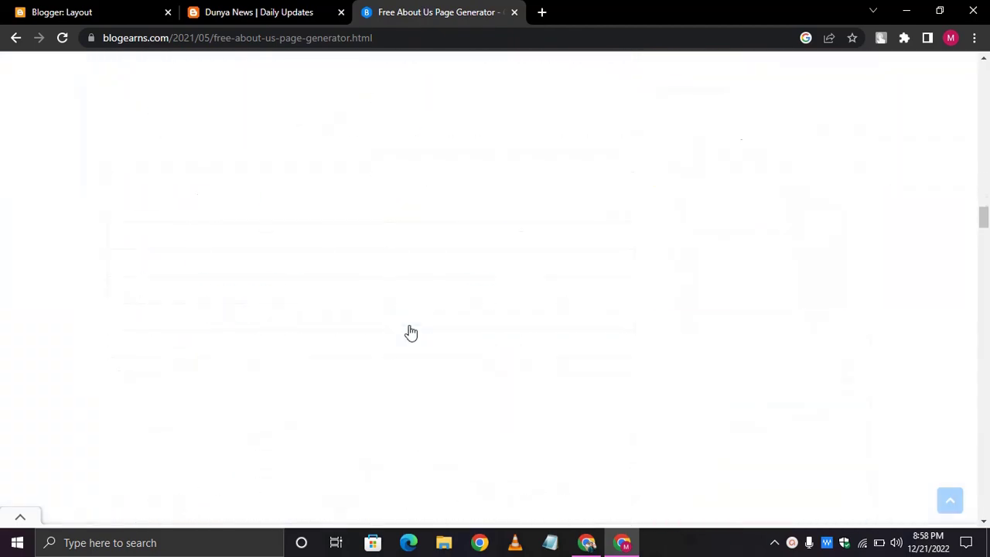
{"action": "scroll", "coordinate": [411, 332], "scroll_direction": "down", "scroll_amount": 20}
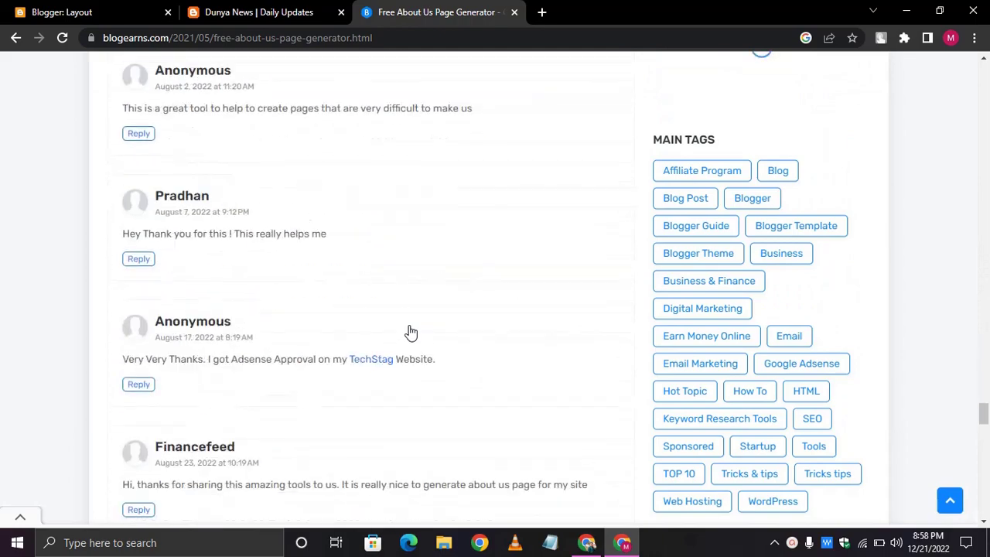
{"action": "scroll", "coordinate": [410, 333], "scroll_direction": "up", "scroll_amount": 15}
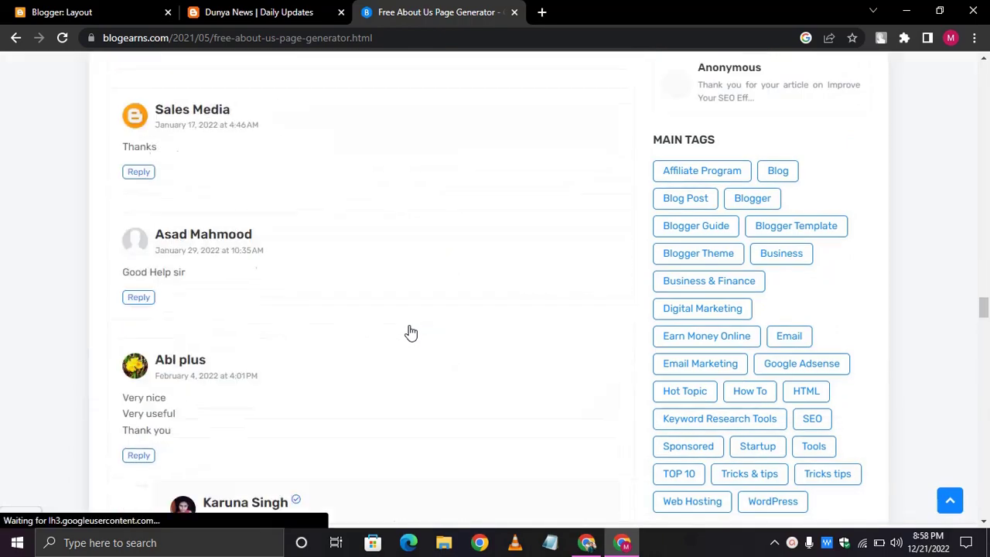
{"action": "scroll", "coordinate": [411, 333], "scroll_direction": "up", "scroll_amount": 20}
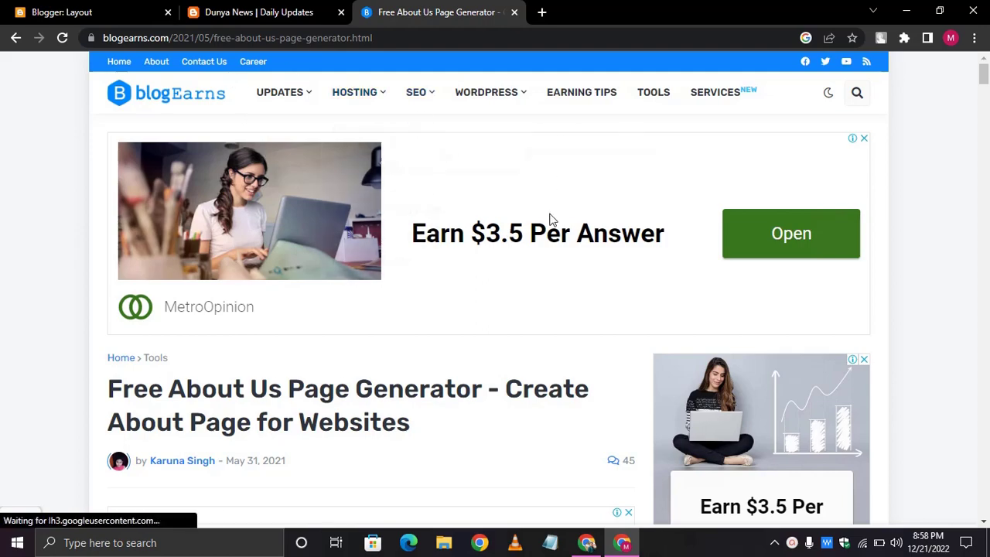
{"action": "scroll", "coordinate": [550, 193], "scroll_direction": "down", "scroll_amount": 3}
{"action": "scroll", "coordinate": [550, 221], "scroll_direction": "down", "scroll_amount": 4}
{"action": "scroll", "coordinate": [550, 219], "scroll_direction": "up", "scroll_amount": 7}
{"action": "scroll", "coordinate": [546, 221], "scroll_direction": "down", "scroll_amount": 3}
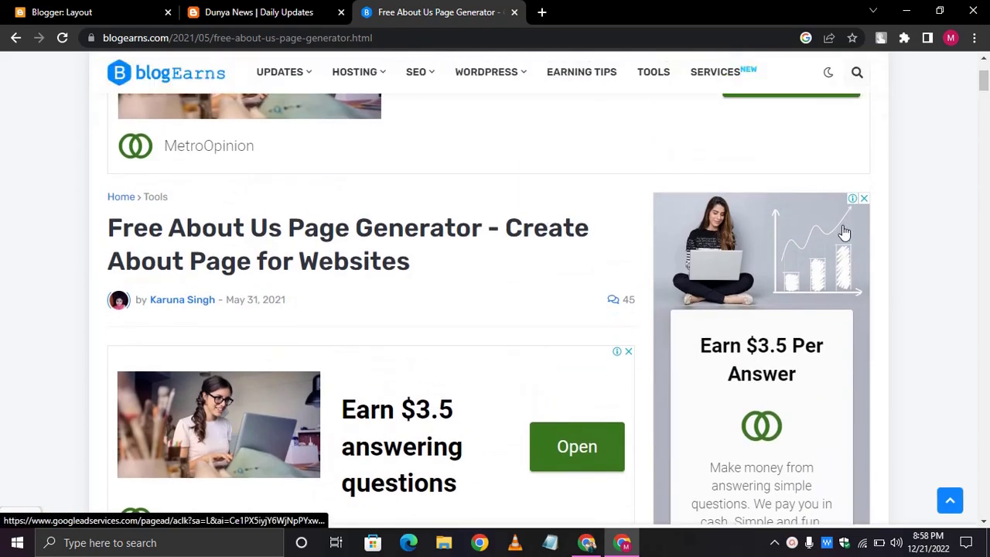
{"action": "left_click", "coordinate": [866, 204]}
{"action": "scroll", "coordinate": [870, 209], "scroll_direction": "down", "scroll_amount": 2}
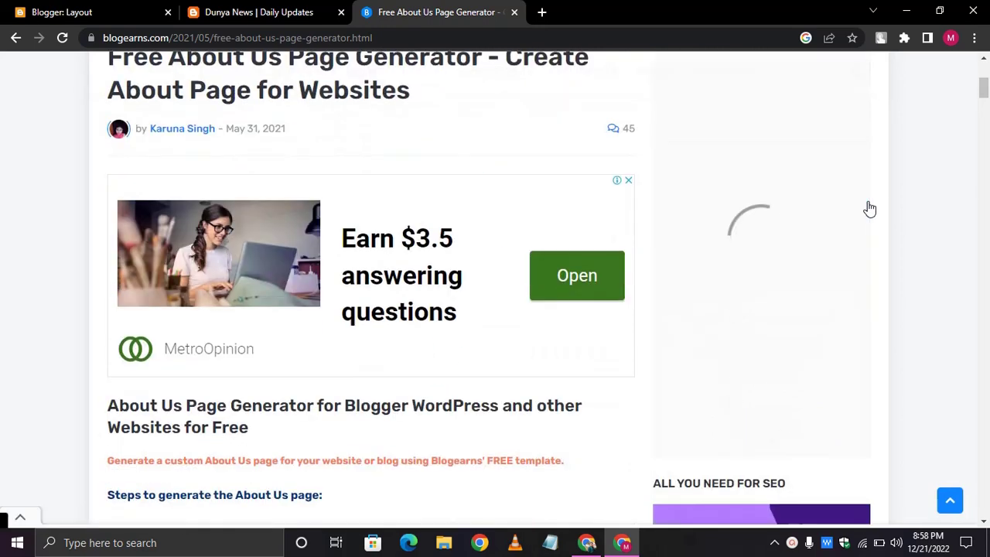
{"action": "left_click", "coordinate": [514, 13]}
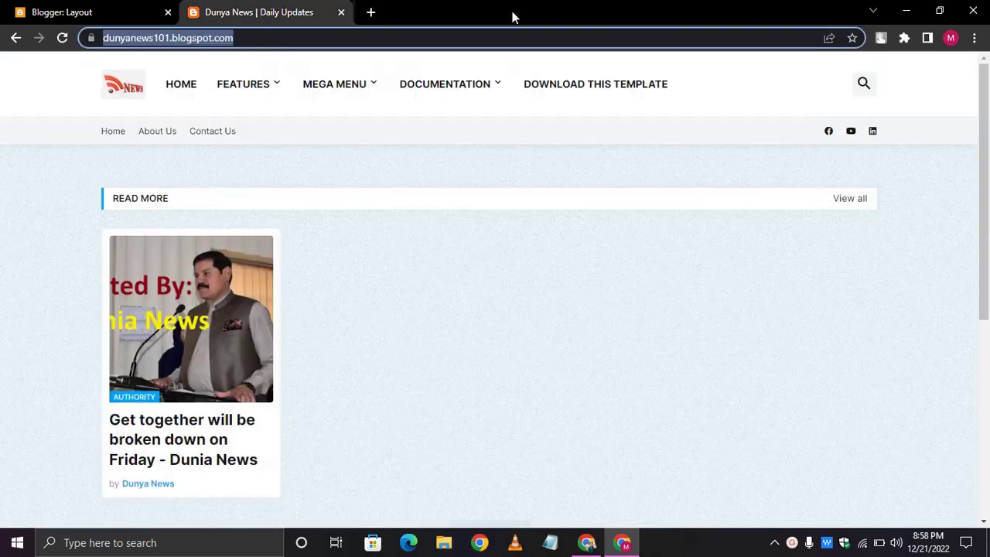
{"action": "left_click", "coordinate": [106, 9]}
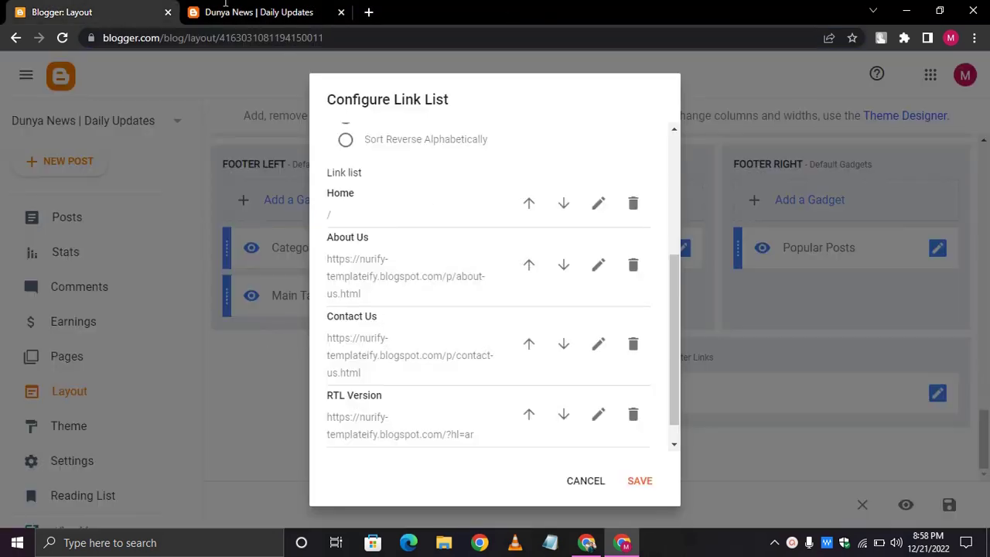